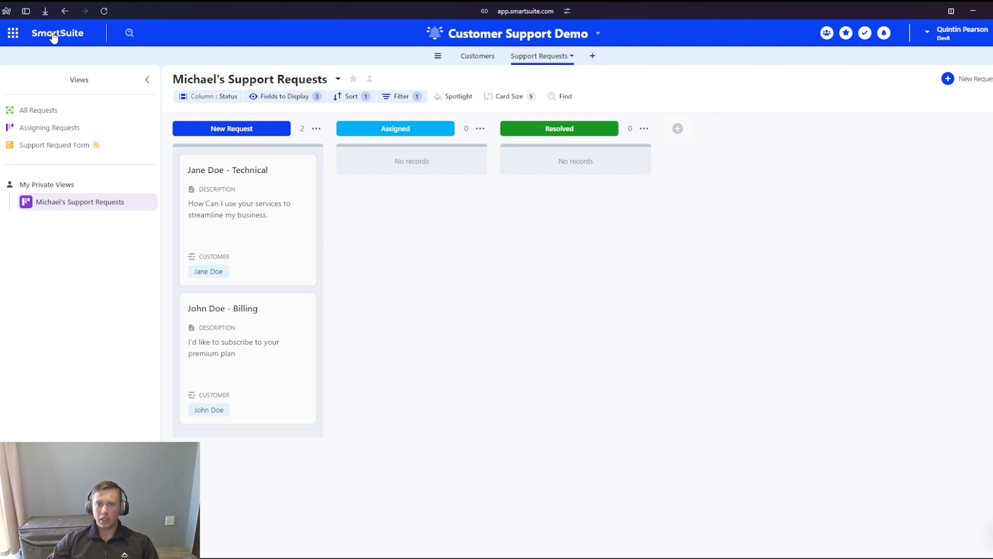
# - Return to the workspace home page and create a new solution from scratch
pyautogui.click(54, 35)
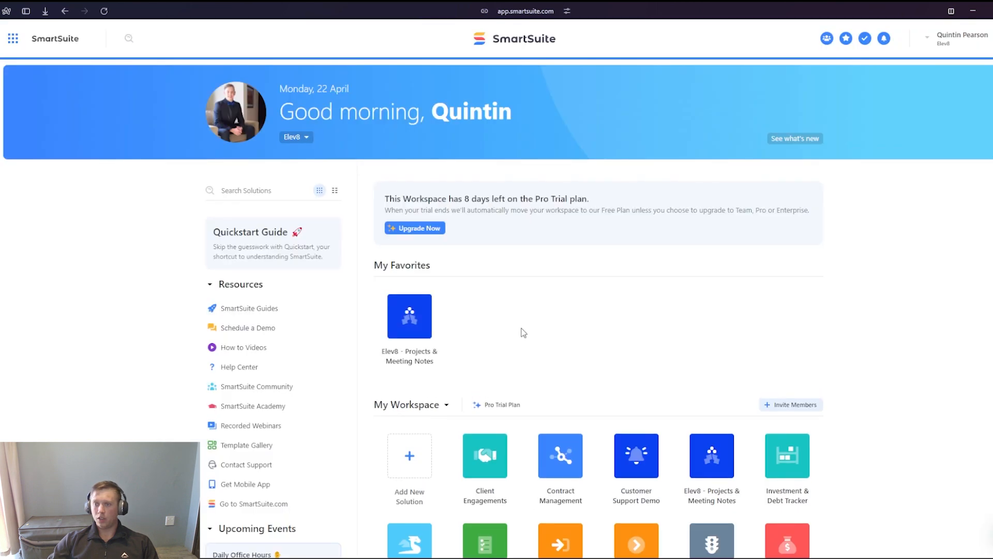
pyautogui.click(406, 461)
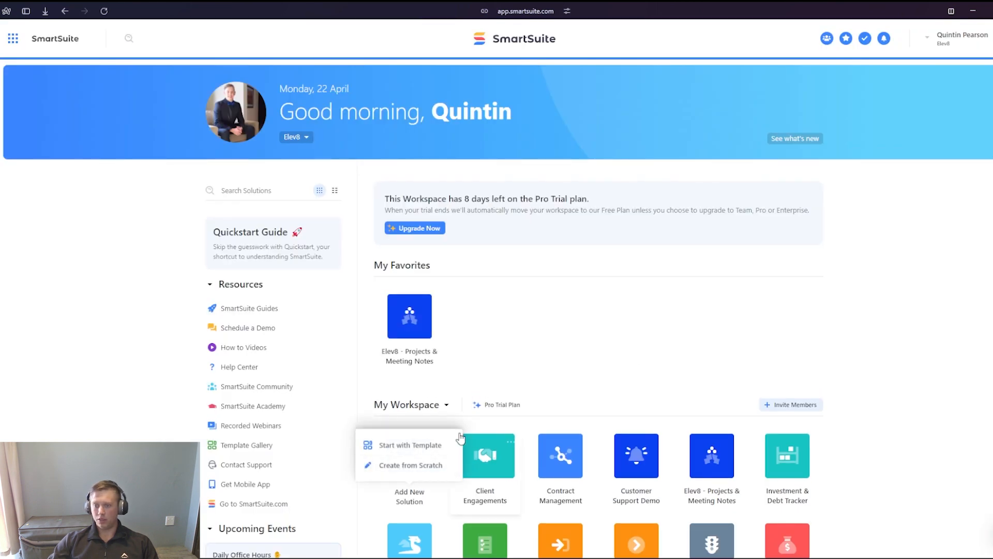
pyautogui.click(410, 465)
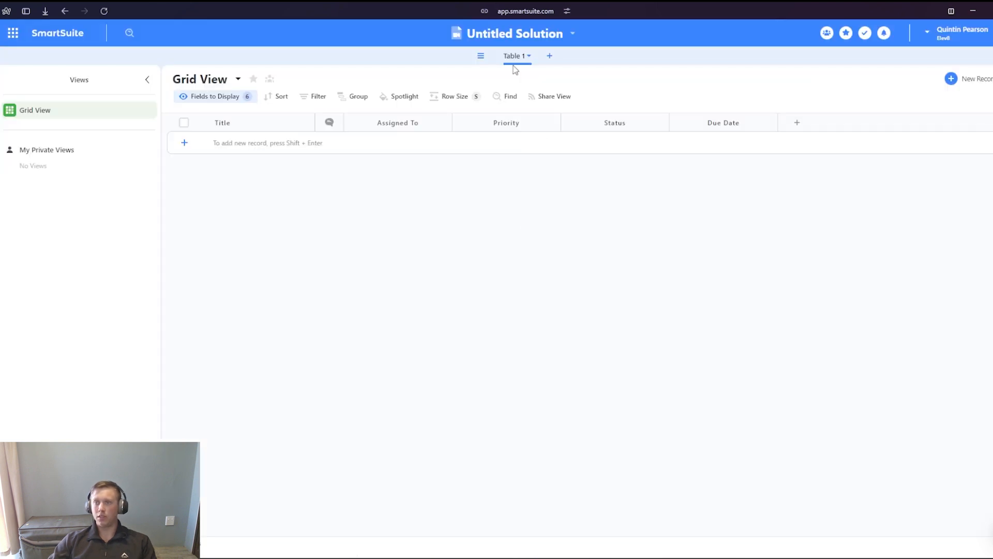
# - Rename the untitled solution as "support demo 2"
pyautogui.click(516, 36)
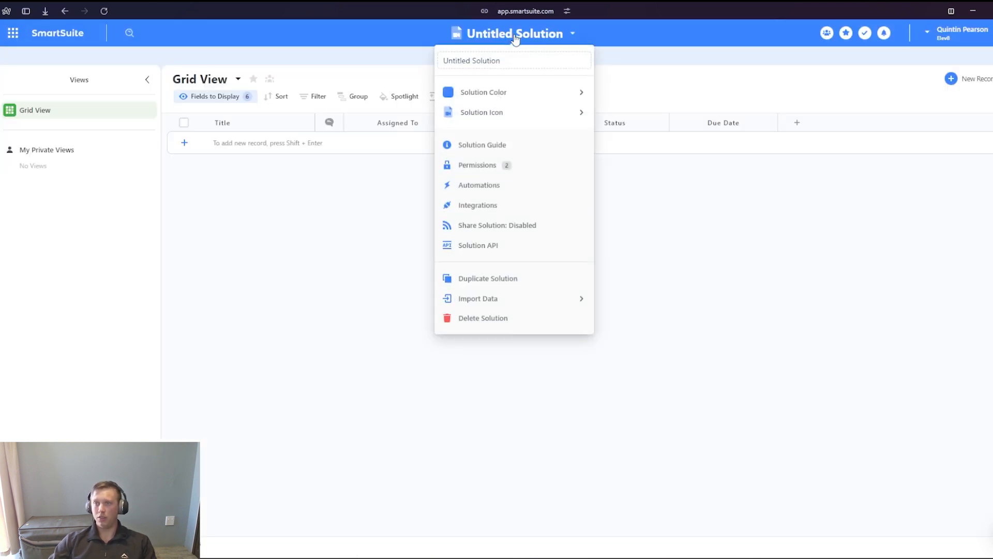
pyautogui.doubleClick(508, 66)
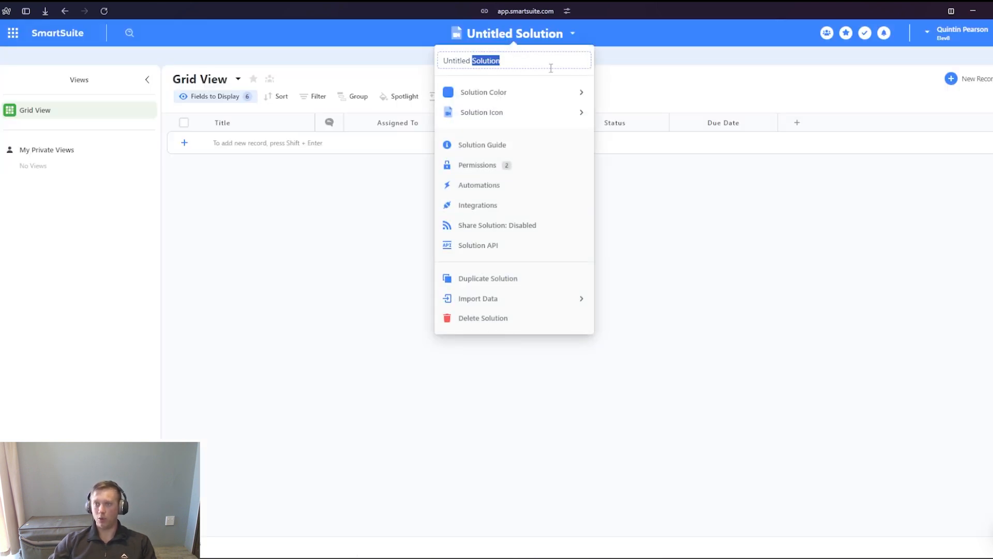
pyautogui.hotkey('ctrl', 'a')
pyautogui.press('BackSpace')
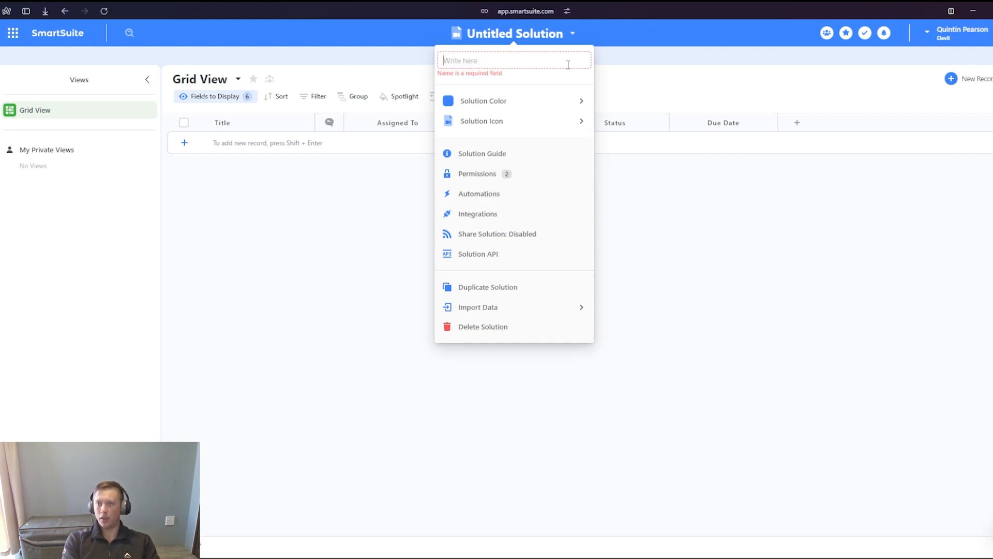
pyautogui.write('support demo 2')
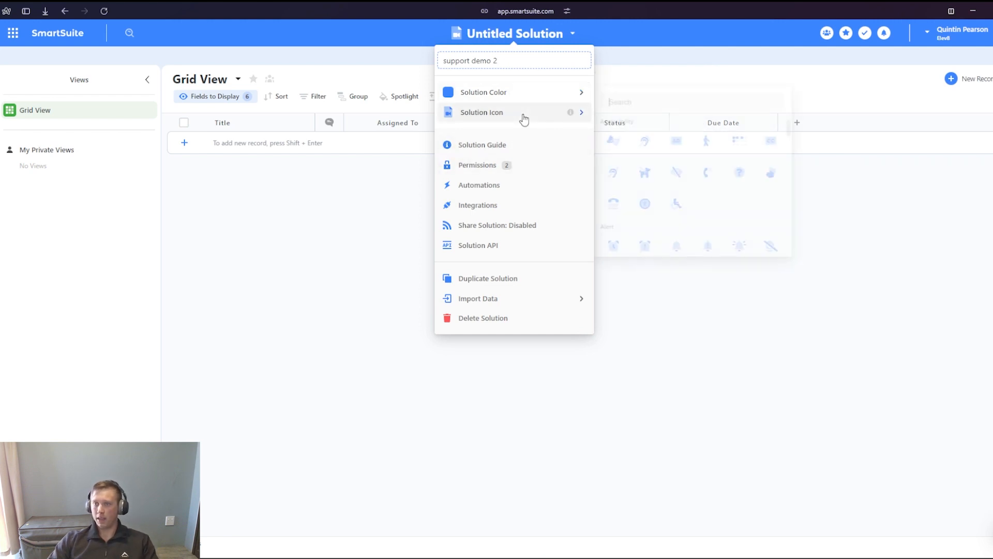
pyautogui.moveTo(521, 103)
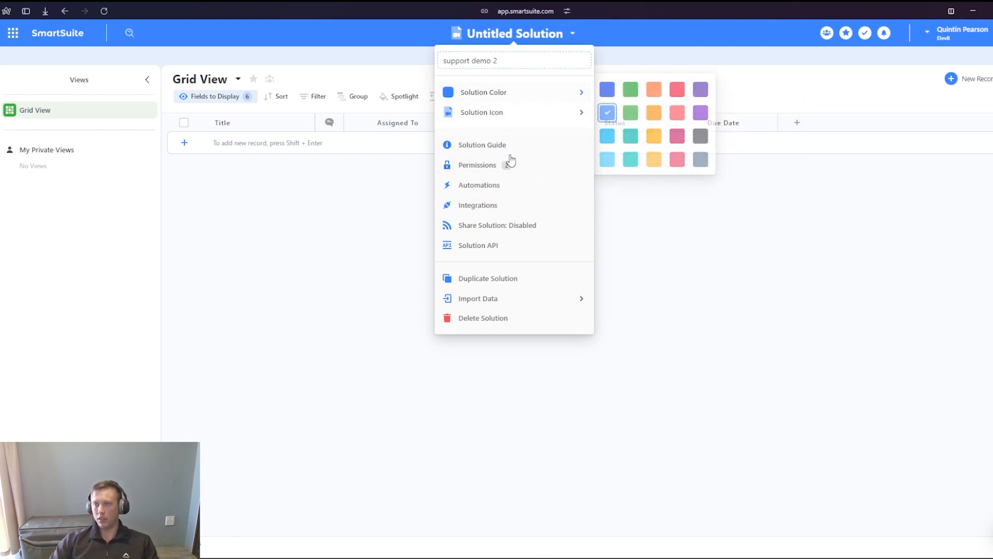
pyautogui.click(695, 325)
pyautogui.click(507, 34)
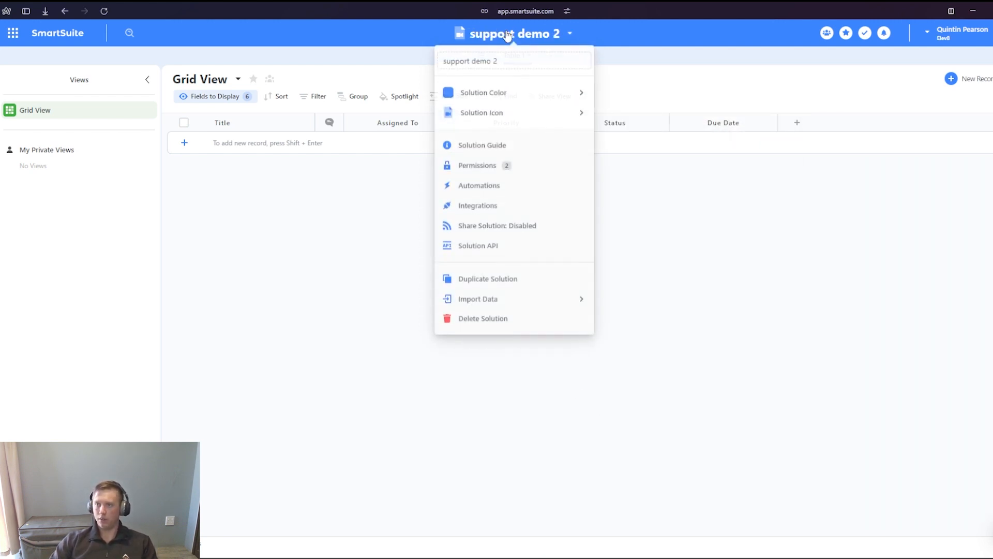
pyautogui.click(707, 259)
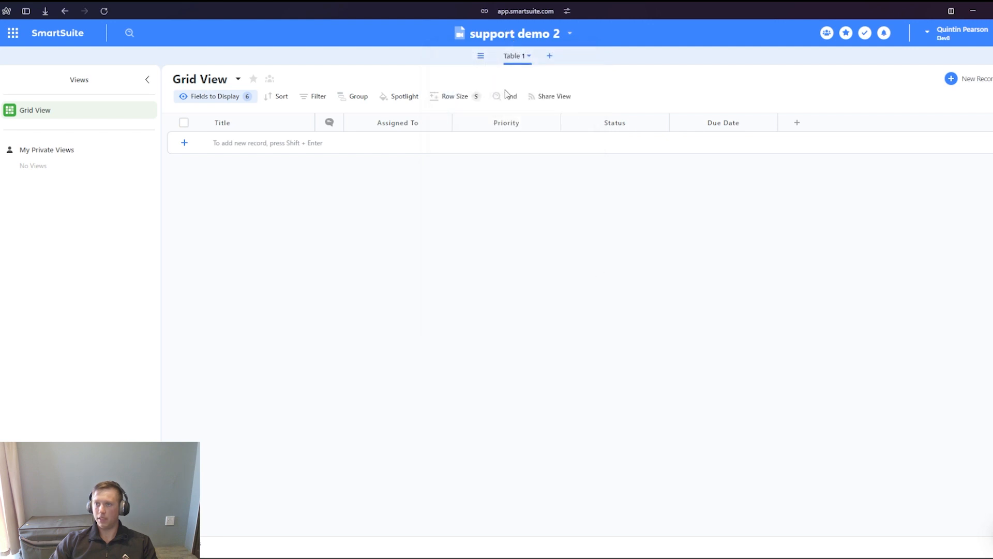
# - Rename Table 1 as "Support Requests" and set its records to be called Request
pyautogui.click(508, 58)
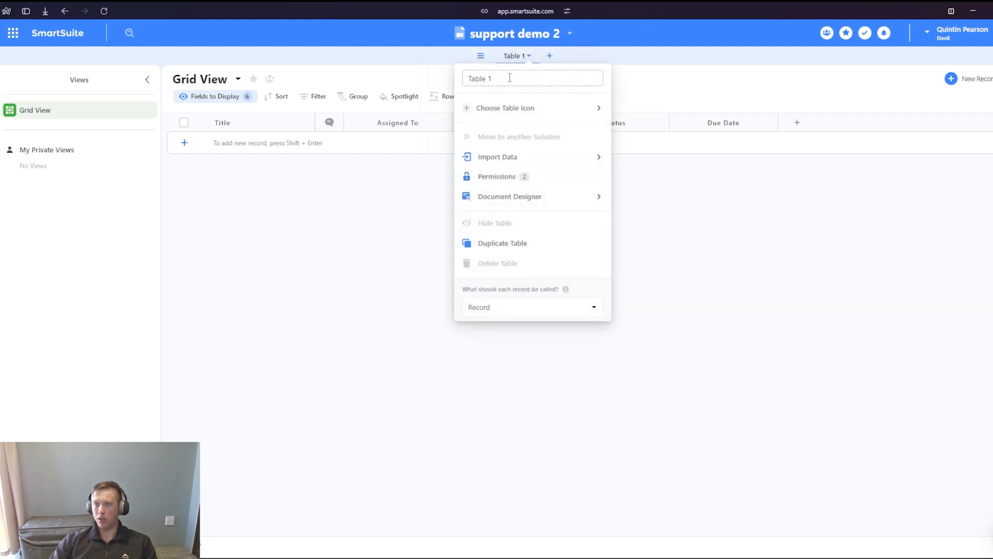
pyautogui.hotkey('ctrl', 'a')
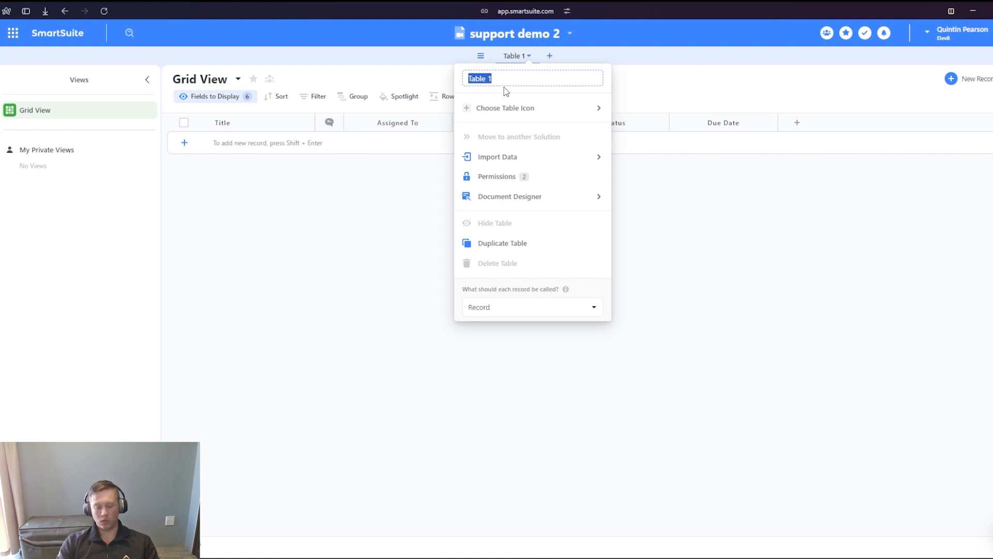
pyautogui.write('Support Requests')
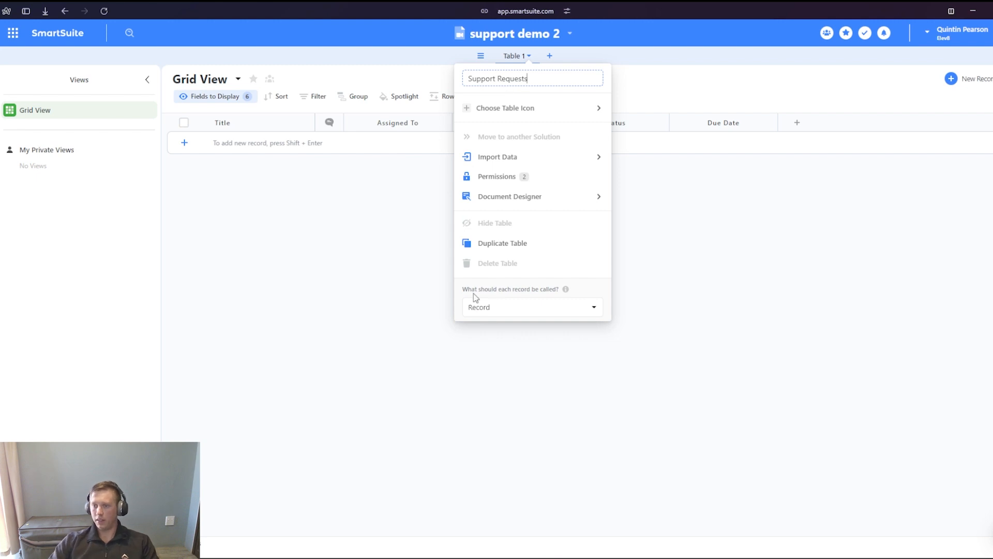
pyautogui.click(492, 307)
pyautogui.write('req')
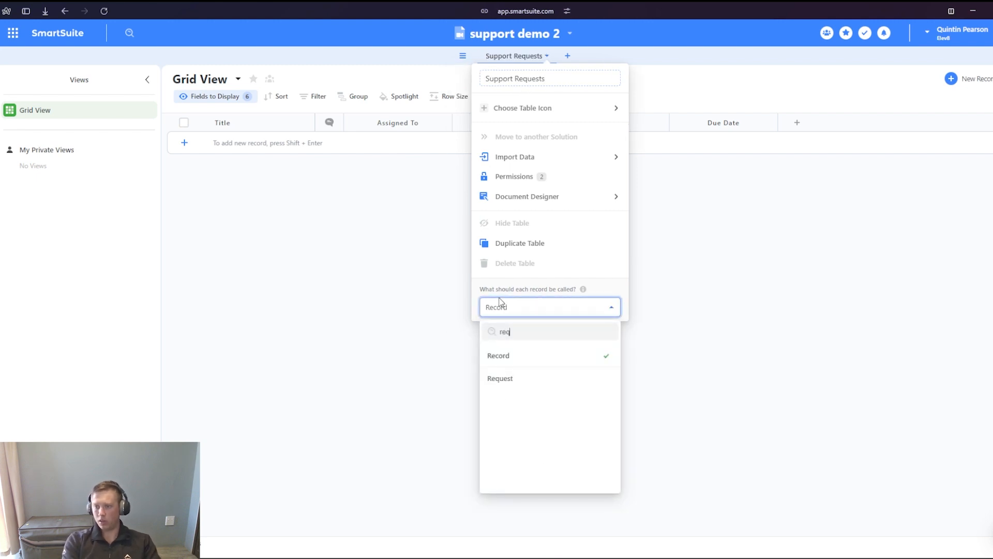
pyautogui.click(509, 378)
pyautogui.click(733, 373)
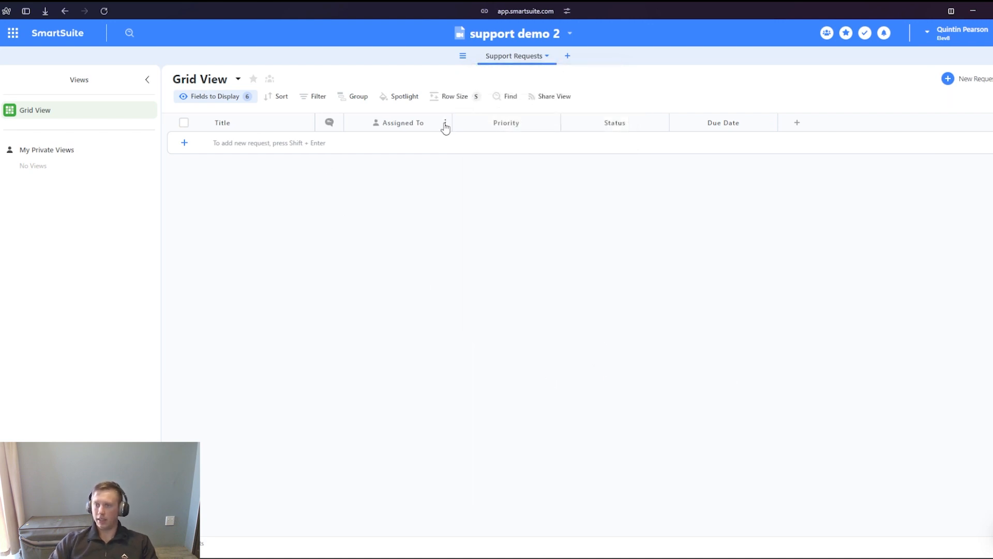
# - Delete the Due Date field from the Support Requests table
pyautogui.click(770, 124)
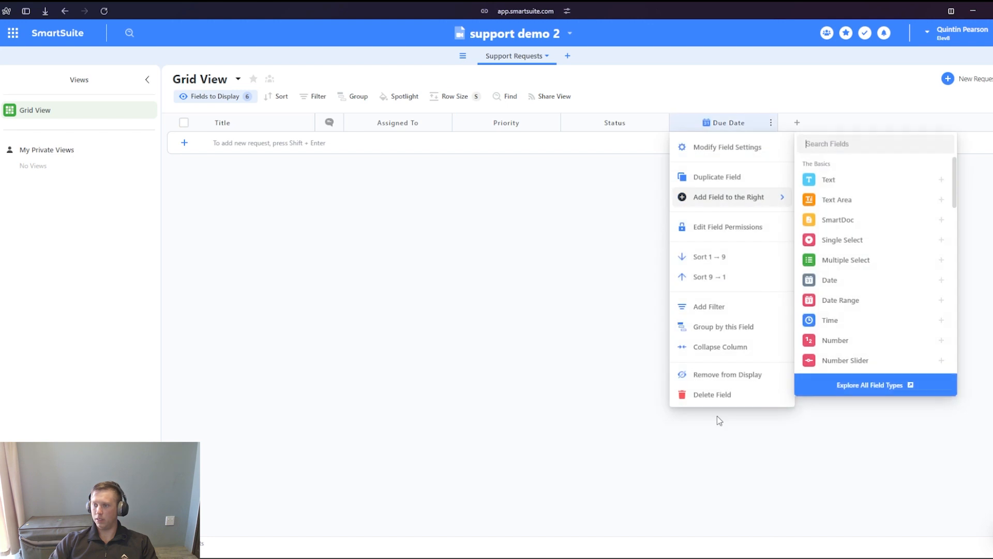
pyautogui.click(722, 396)
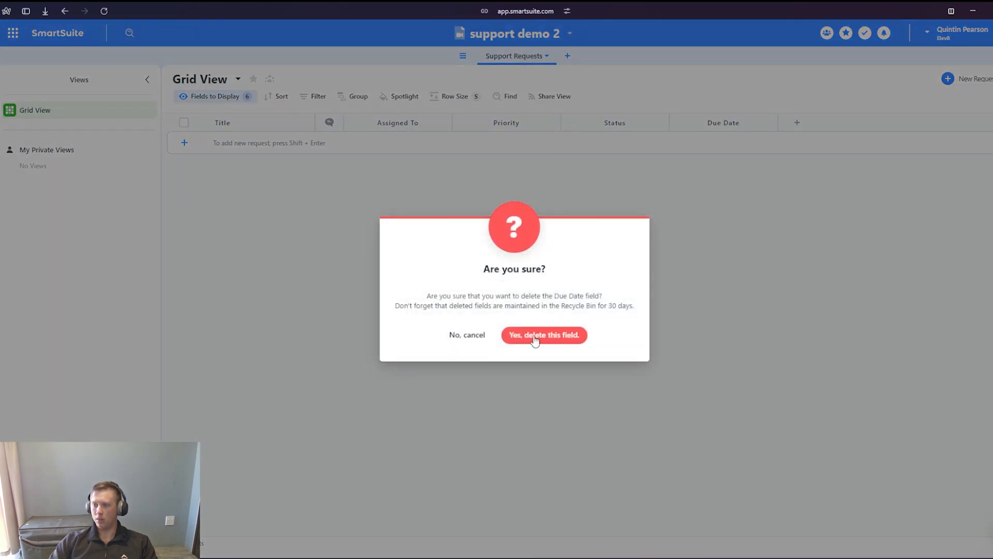
pyautogui.click(534, 338)
# - Try to delete the Status field while the Assigned To field still exists
pyautogui.click(662, 123)
pyautogui.click(626, 394)
pyautogui.click(514, 328)
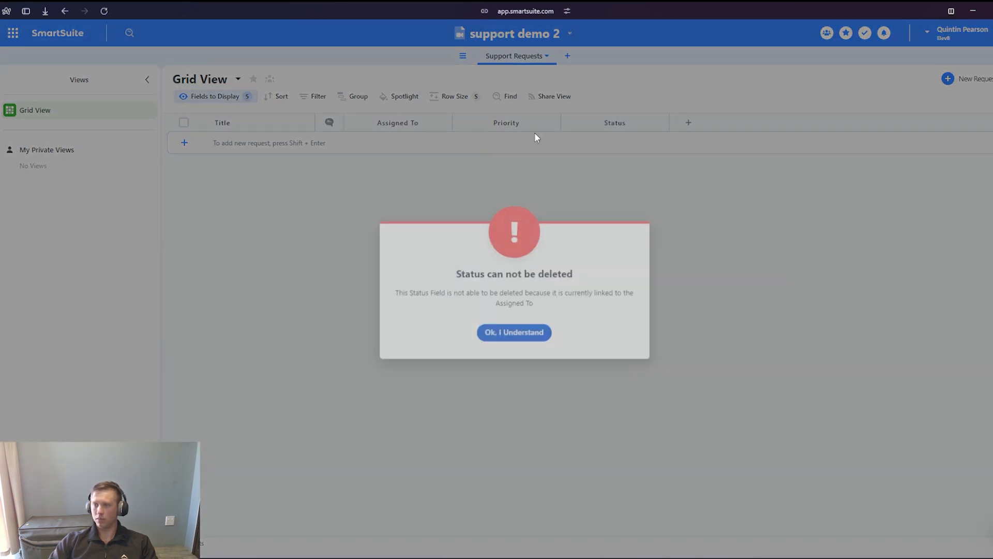
# - Delete the Priority field from the Support Requests table
pyautogui.click(554, 123)
pyautogui.click(497, 394)
pyautogui.click(518, 332)
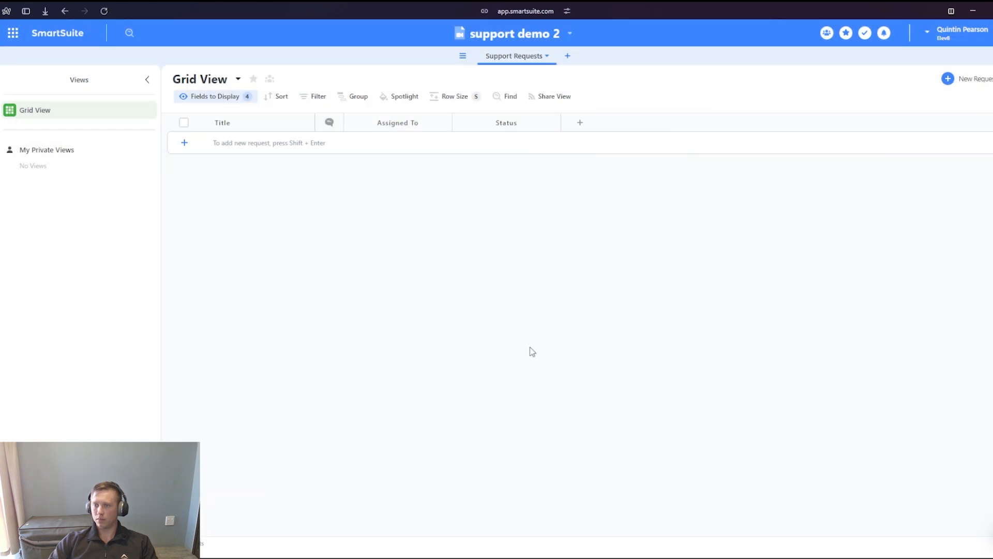
# - Delete the Assigned To field and the Status field from the table
pyautogui.click(445, 123)
pyautogui.click(394, 394)
pyautogui.click(497, 332)
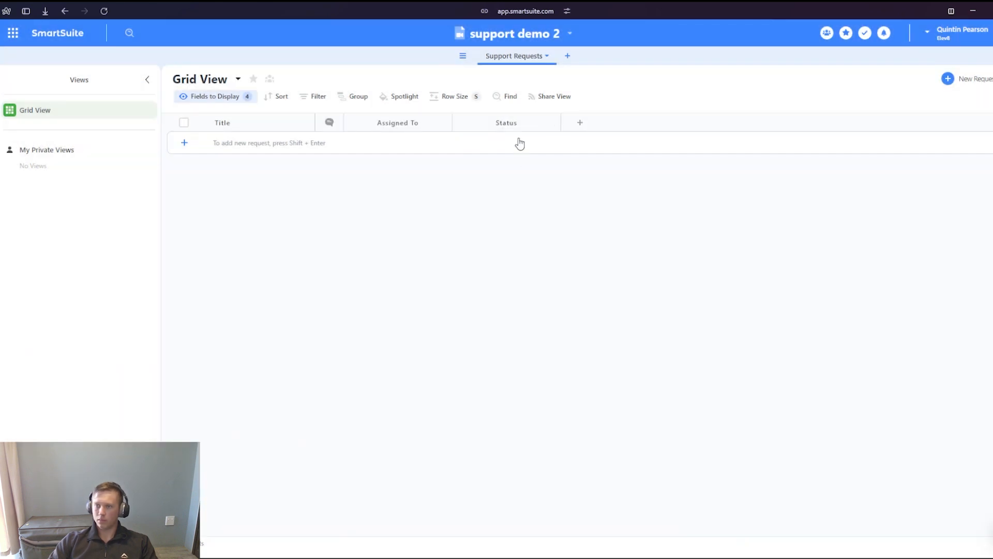
pyautogui.click(445, 123)
pyautogui.click(439, 394)
pyautogui.click(508, 335)
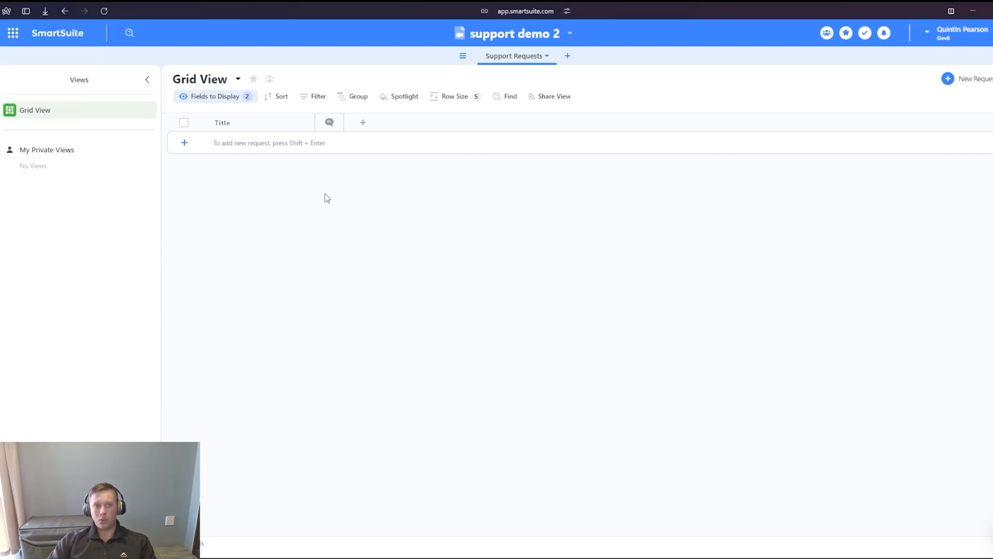
# - Start a new Single Select field after the comments column and name it "Assignee"
pyautogui.click(363, 122)
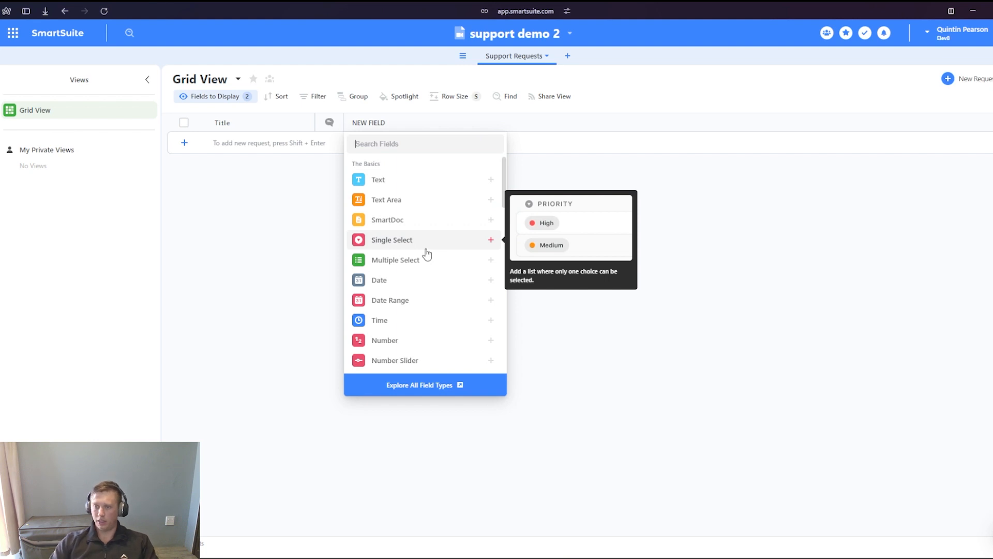
pyautogui.scroll(-2, 412, 277)
pyautogui.scroll(2, 430, 286)
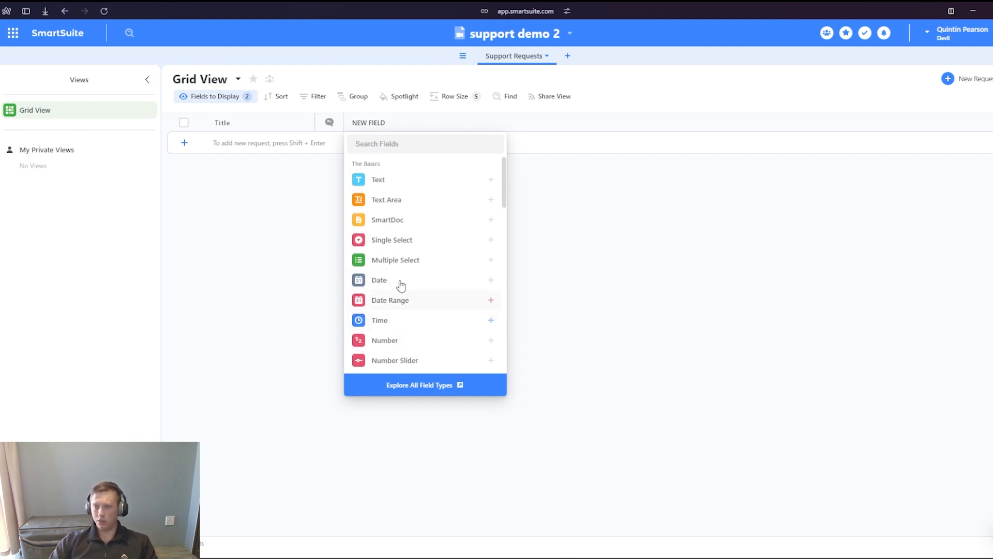
pyautogui.click(431, 245)
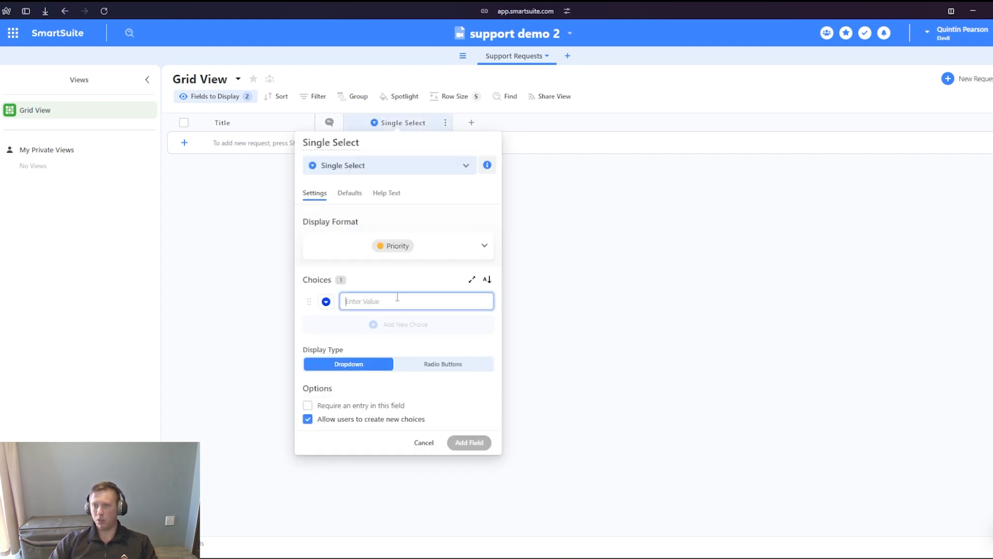
pyautogui.click(340, 149)
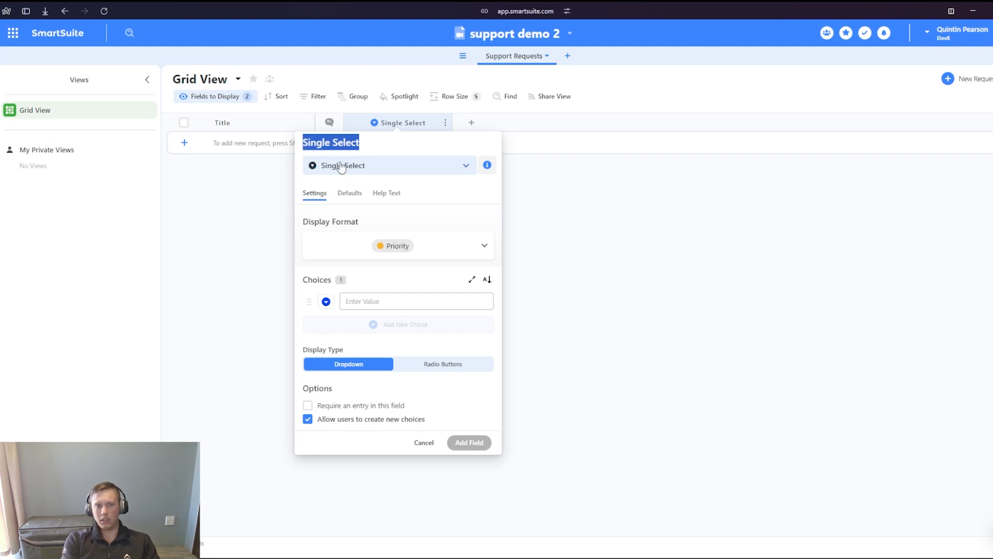
pyautogui.write('Assi')
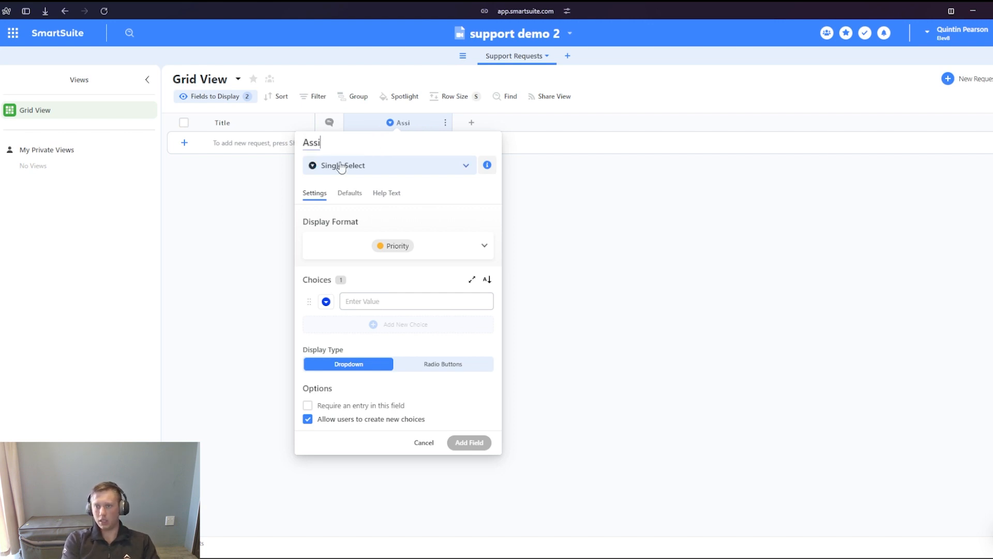
pyautogui.write('gnee')
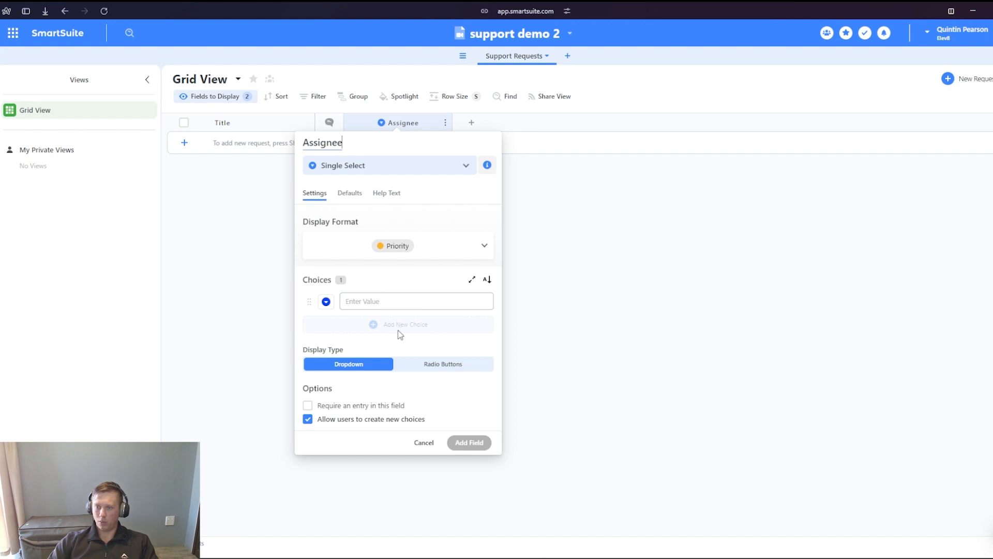
# - Enter the first names of four support agents as the choices of the Assignee field
pyautogui.click(386, 304)
pyautogui.write('Michael')
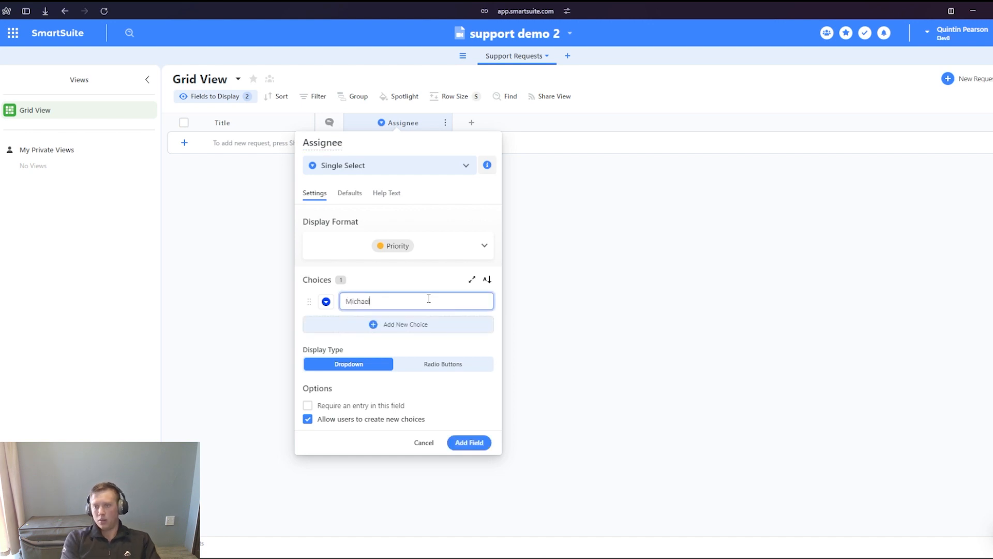
pyautogui.press('Return')
pyautogui.write('Sarah')
pyautogui.press('Return')
pyautogui.write('John')
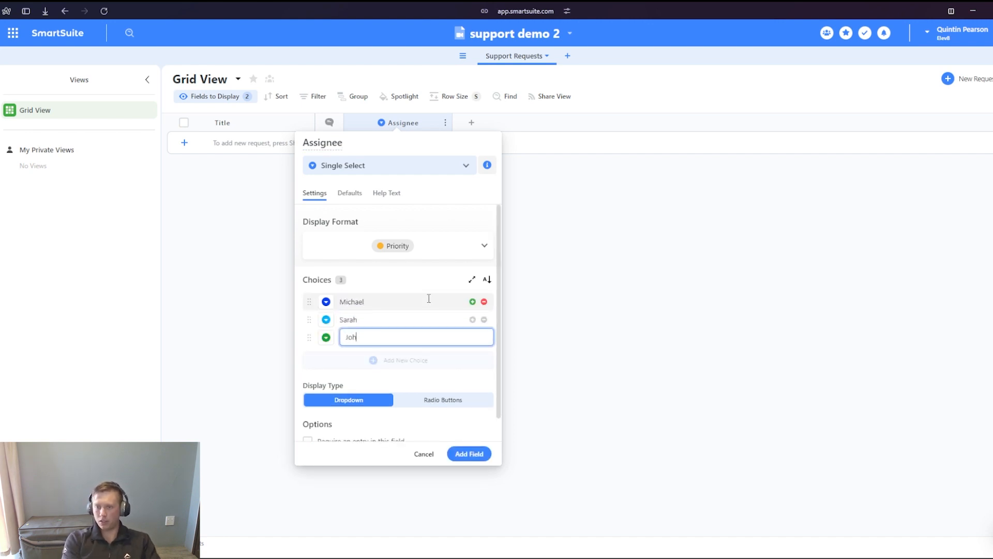
pyautogui.press('Return')
pyautogui.write('James')
# - Set all four Assignee choices to the same dark blue colour and add the field to the table
pyautogui.click(326, 303)
pyautogui.click(332, 325)
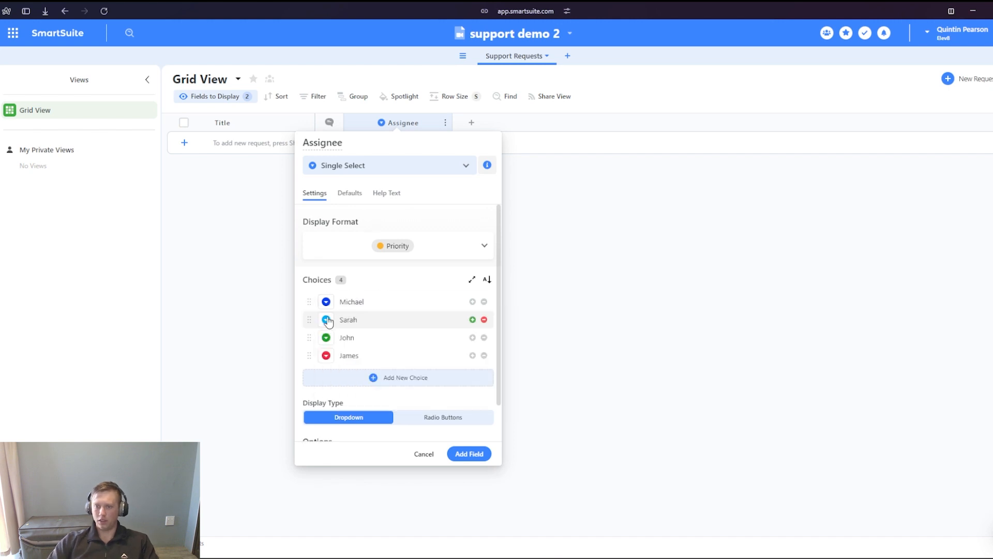
pyautogui.click(327, 321)
pyautogui.click(332, 343)
pyautogui.click(327, 339)
pyautogui.click(333, 361)
pyautogui.click(327, 356)
pyautogui.click(334, 380)
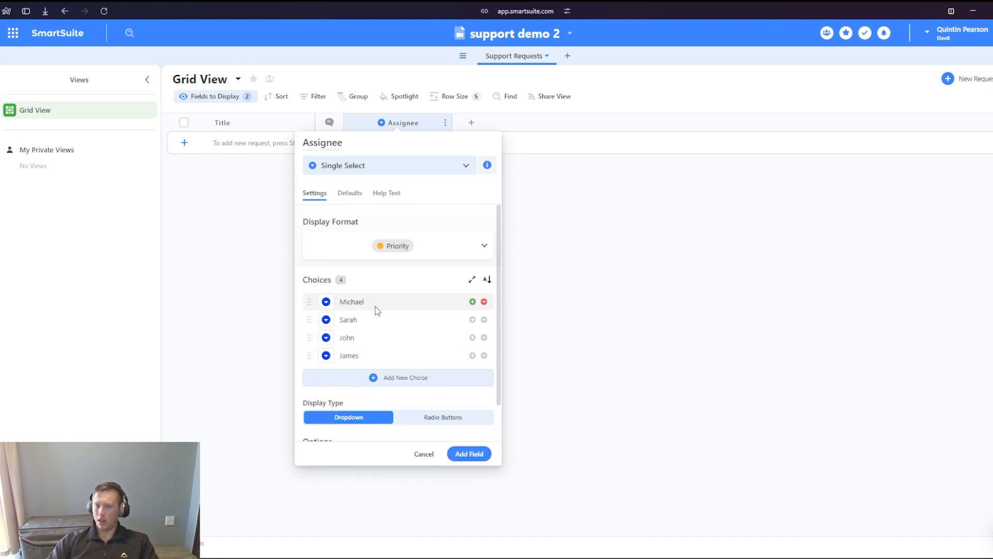
pyautogui.click(466, 455)
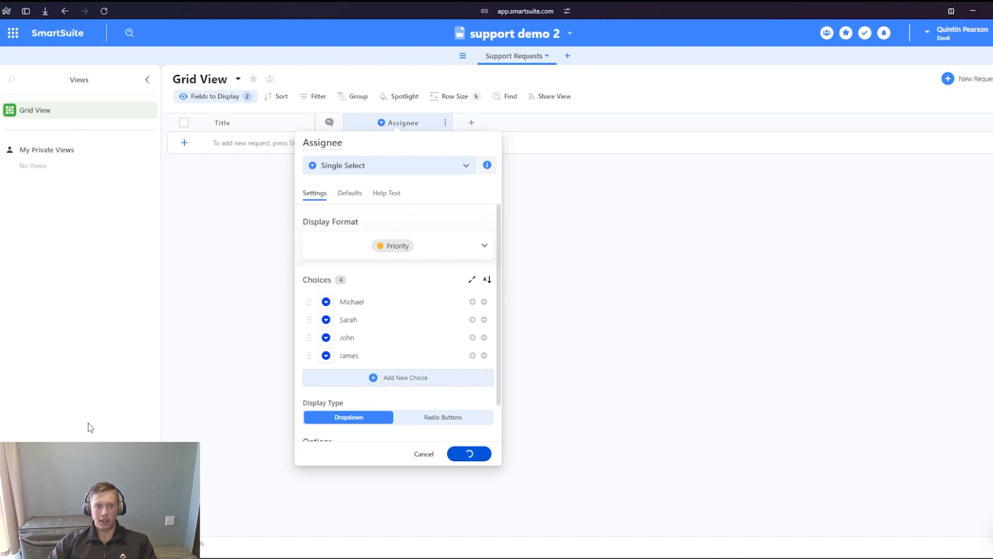
# - Include the Description field among the fields displayed in the grid view
pyautogui.click(226, 98)
pyautogui.click(225, 217)
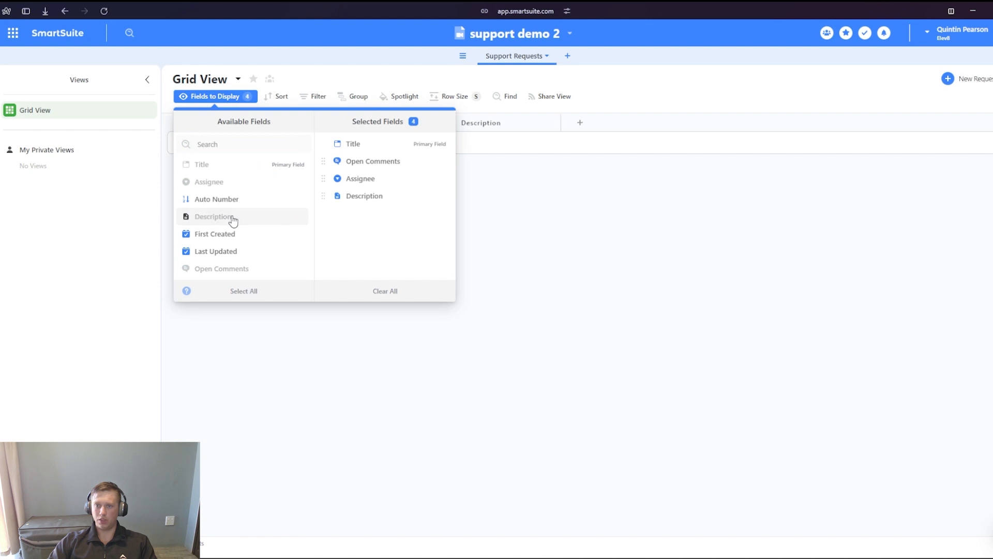
pyautogui.click(595, 271)
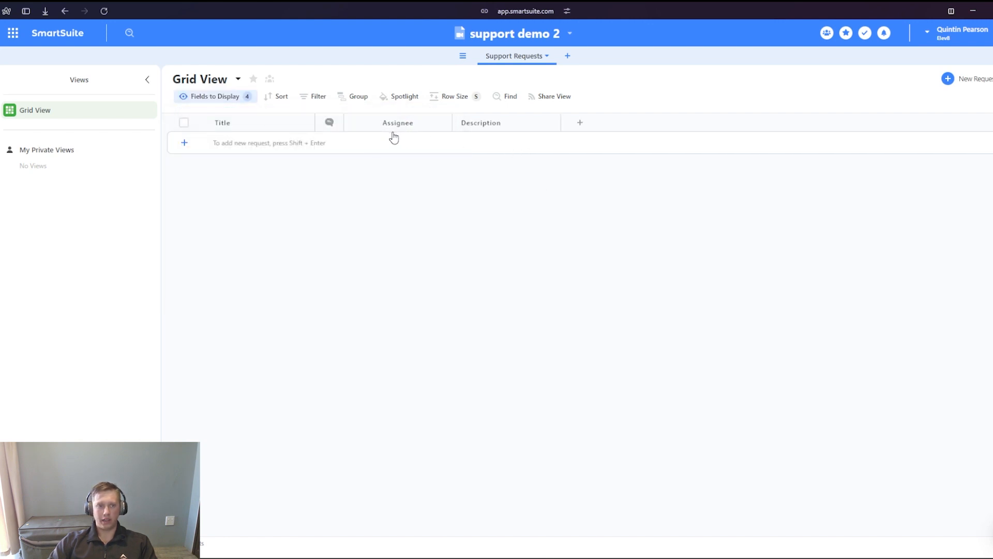
# - Start a new Single Select field after the Description column and name it "Category"
pyautogui.click(580, 123)
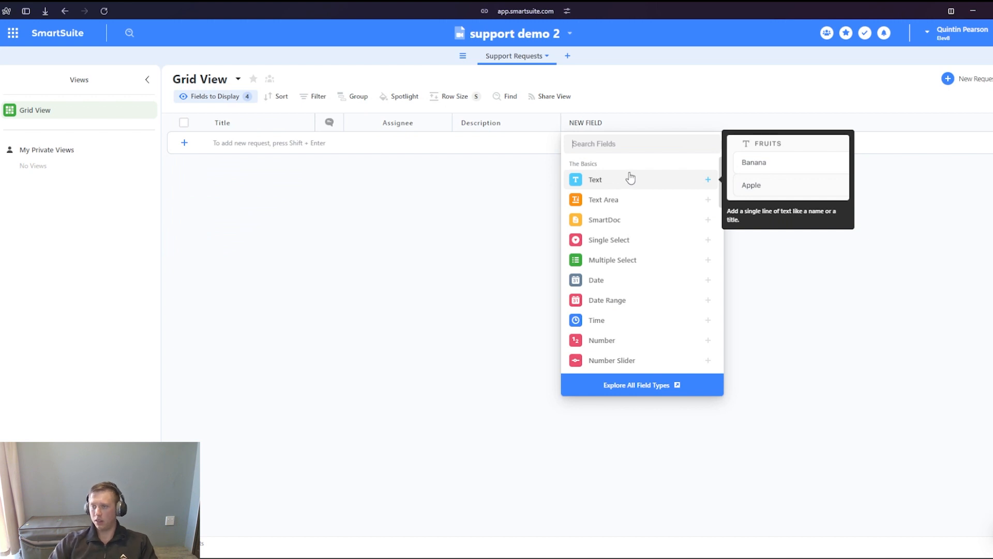
pyautogui.click(631, 247)
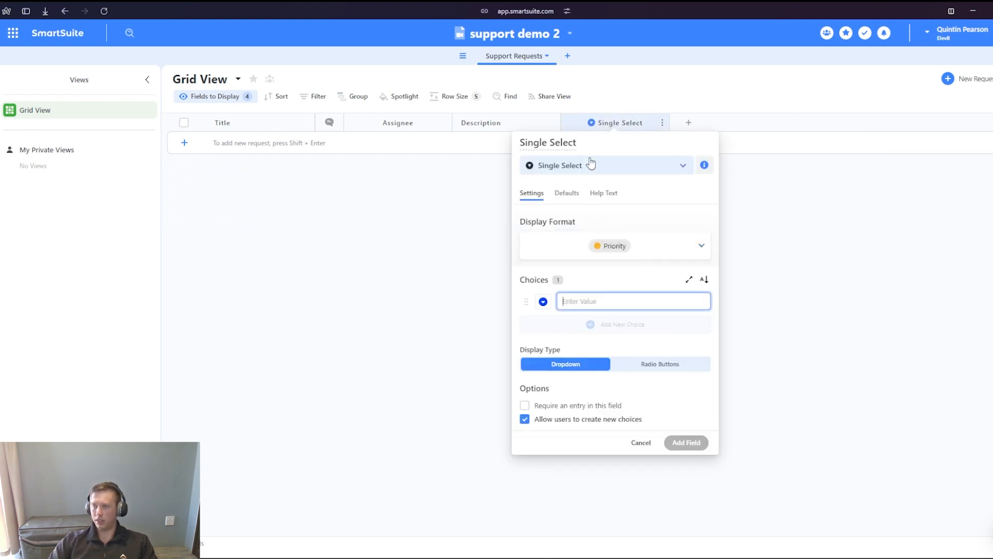
pyautogui.tripleClick(569, 146)
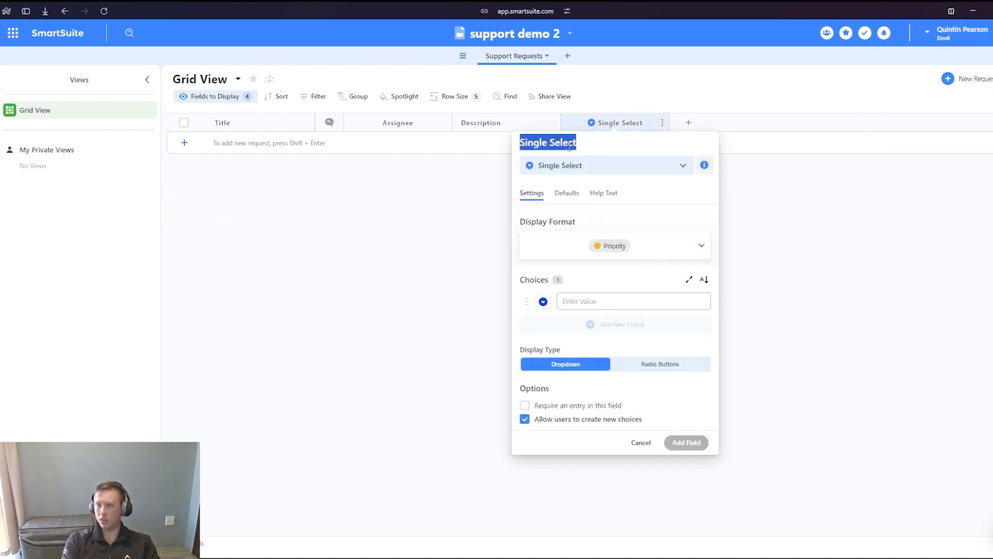
pyautogui.write('Category')
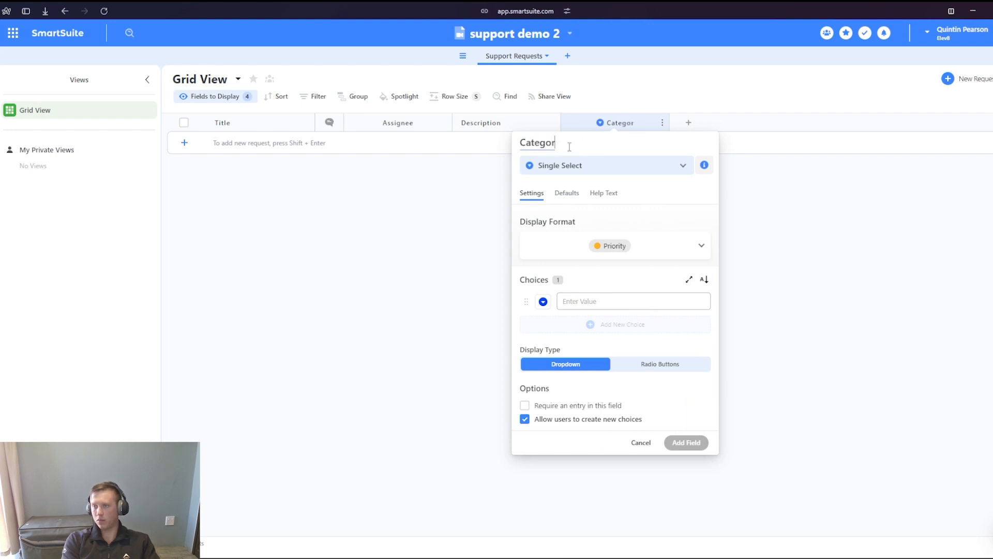
# - Enter Billing, Technical and Profile as the choices of the Category field
pyautogui.click(578, 306)
pyautogui.write('B')
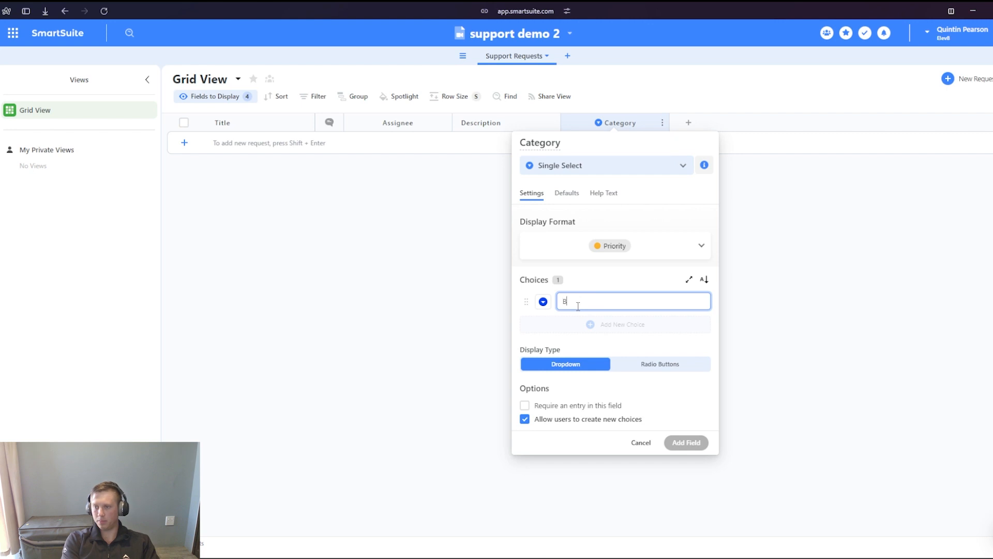
pyautogui.write('illing')
pyautogui.press('Return')
pyautogui.write('Technical')
pyautogui.press('Return')
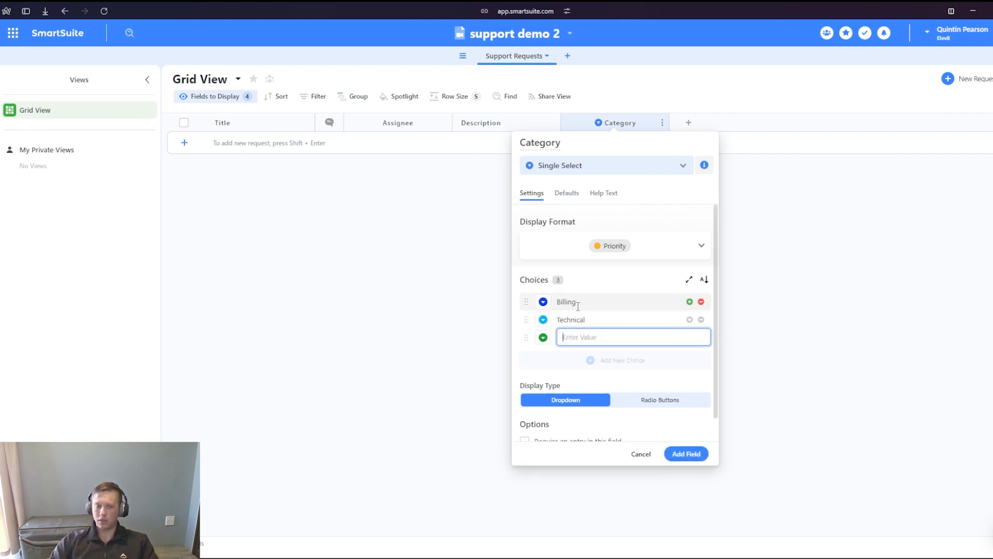
pyautogui.write('Profile')
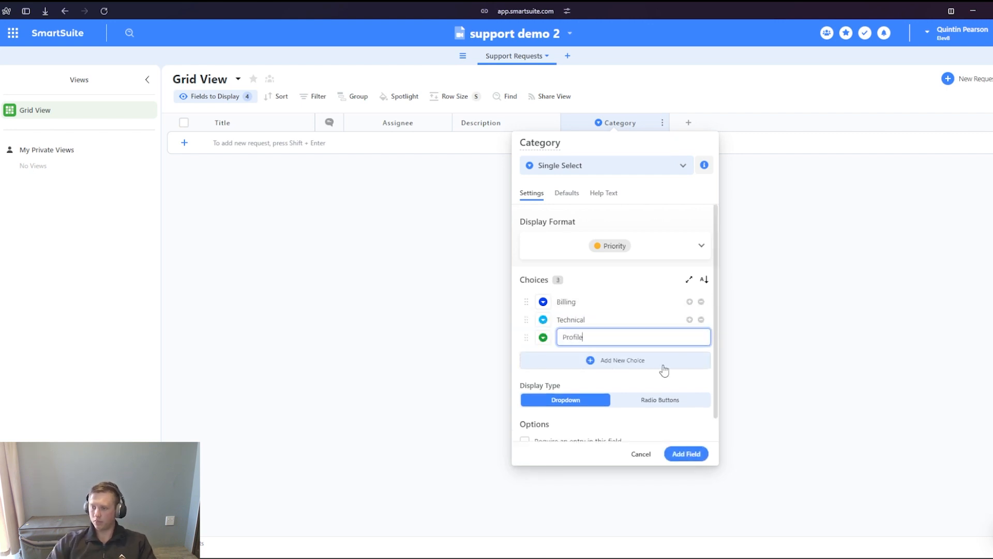
# - Set all Category choices to the same dark blue colour and add the field to the table
pyautogui.click(543, 338)
pyautogui.click(552, 363)
pyautogui.scroll(-1, 611, 310)
pyautogui.click(700, 458)
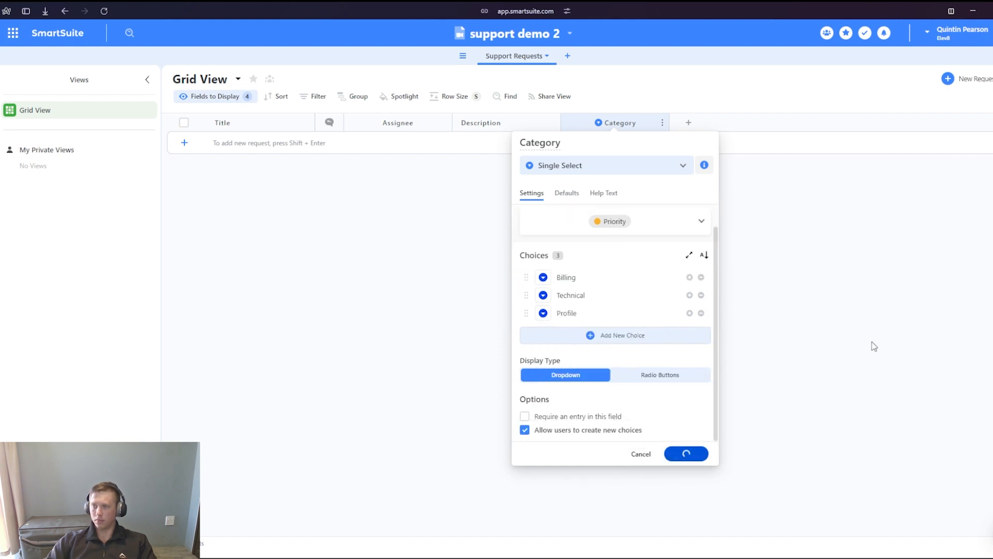
# - Start a new Single Select field after the Category column and name it "Priority"
pyautogui.click(676, 132)
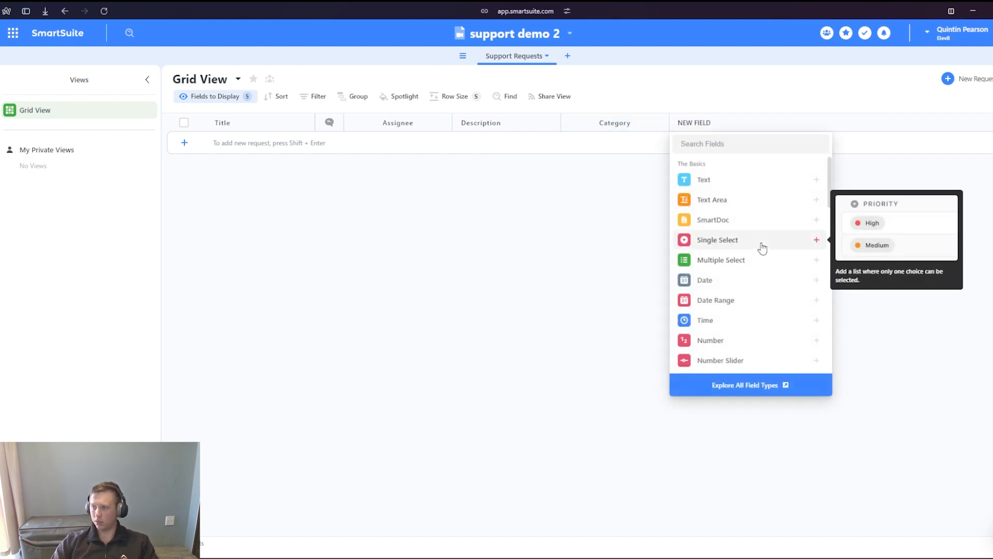
pyautogui.click(762, 249)
pyautogui.tripleClick(677, 145)
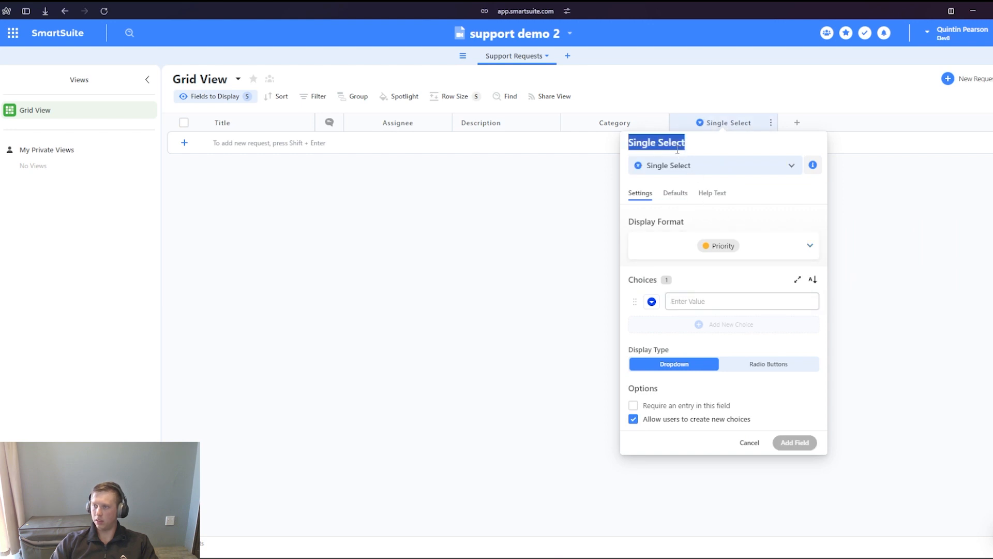
pyautogui.write('Priority')
# - Enter Low, Normal, High and Urgent as the choices of the Priority field
pyautogui.click(713, 302)
pyautogui.write('Low')
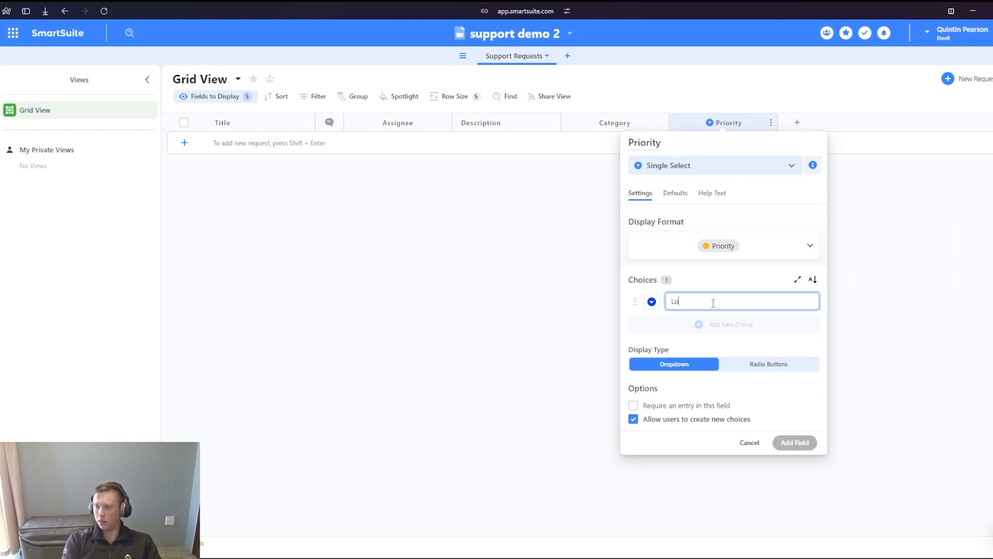
pyautogui.press('Return')
pyautogui.write('Normal')
pyautogui.press('Return')
pyautogui.write('High')
pyautogui.press('Return')
pyautogui.write('Urgent')
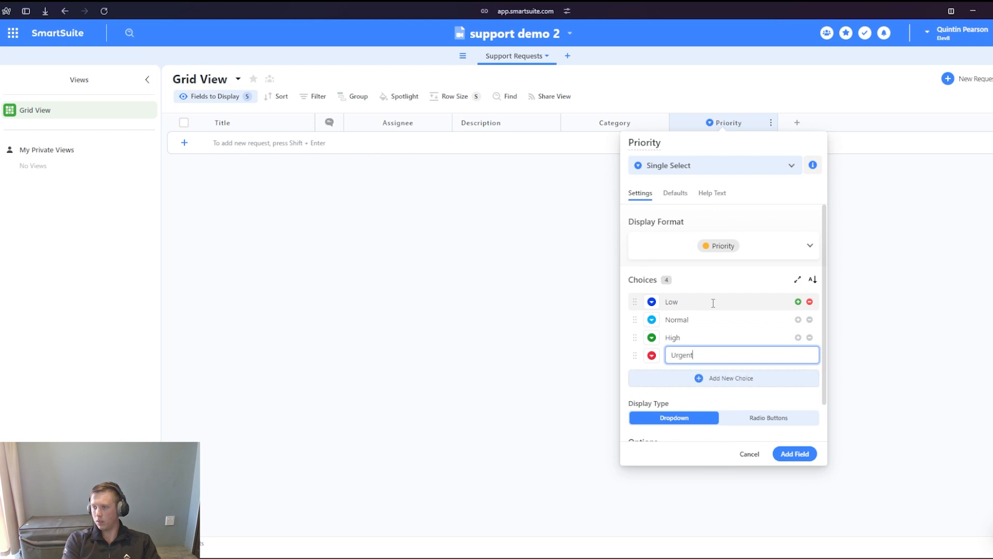
pyautogui.click(652, 302)
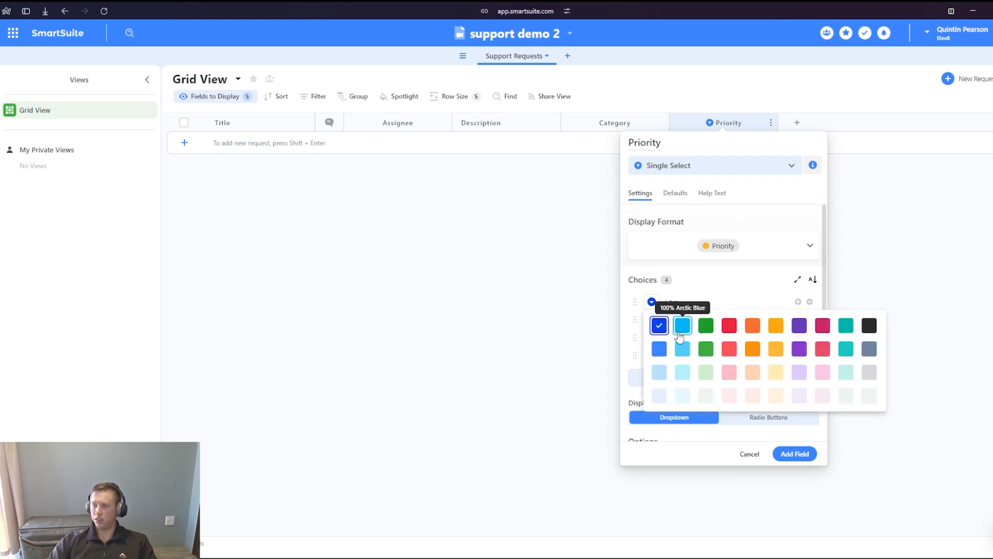
pyautogui.click(773, 334)
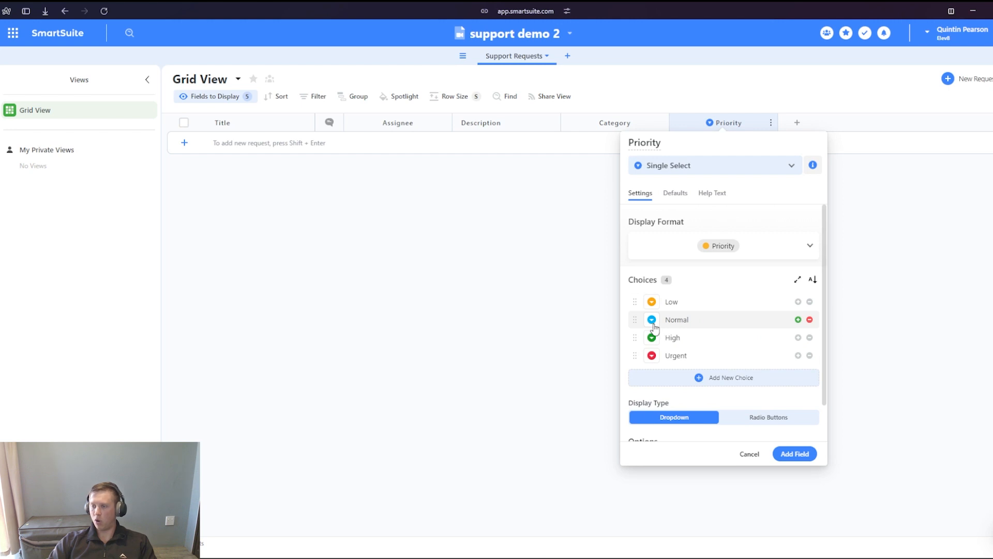
pyautogui.click(653, 323)
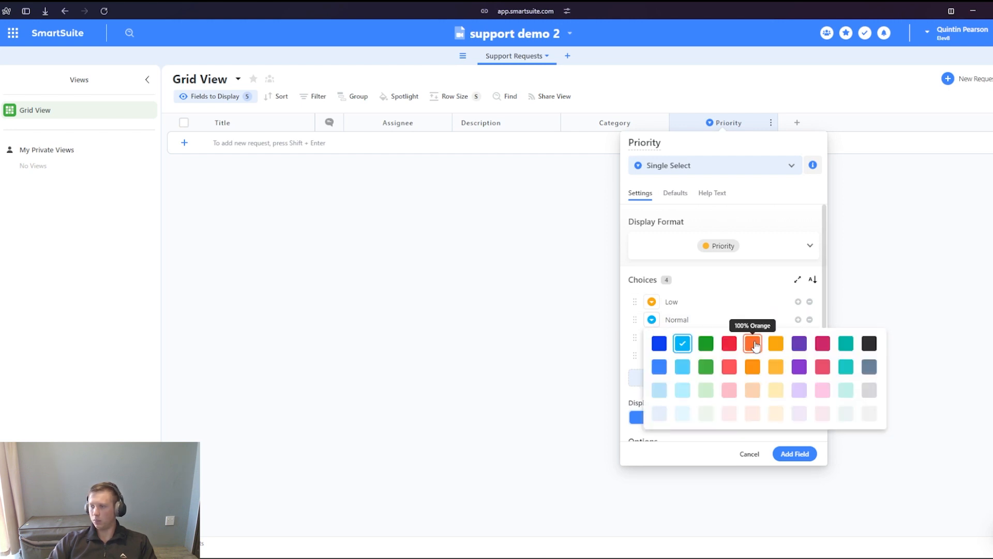
# - Colour the Low choice light blue, Normal amber and High orange, and add the Priority field to the table
pyautogui.click(652, 302)
pyautogui.click(683, 325)
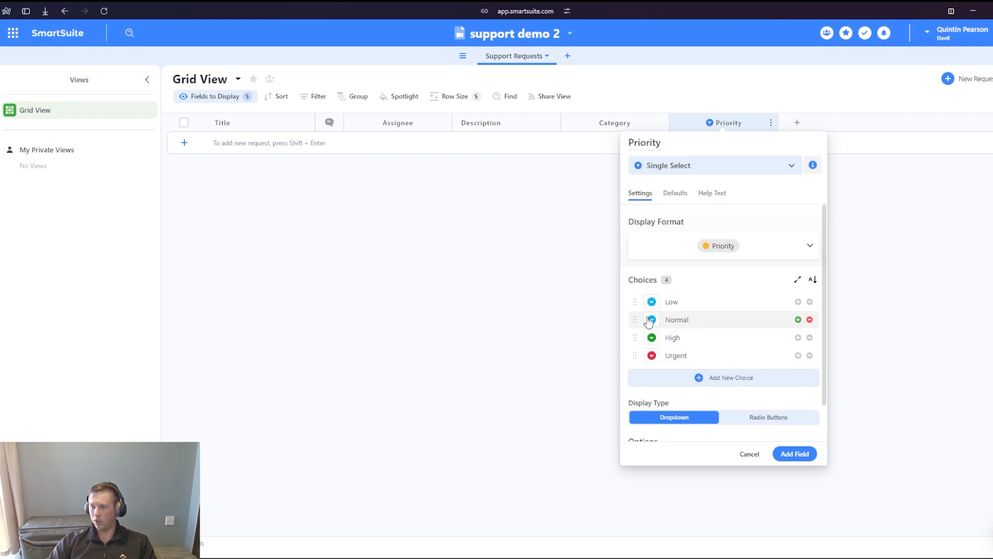
pyautogui.click(650, 321)
pyautogui.click(797, 342)
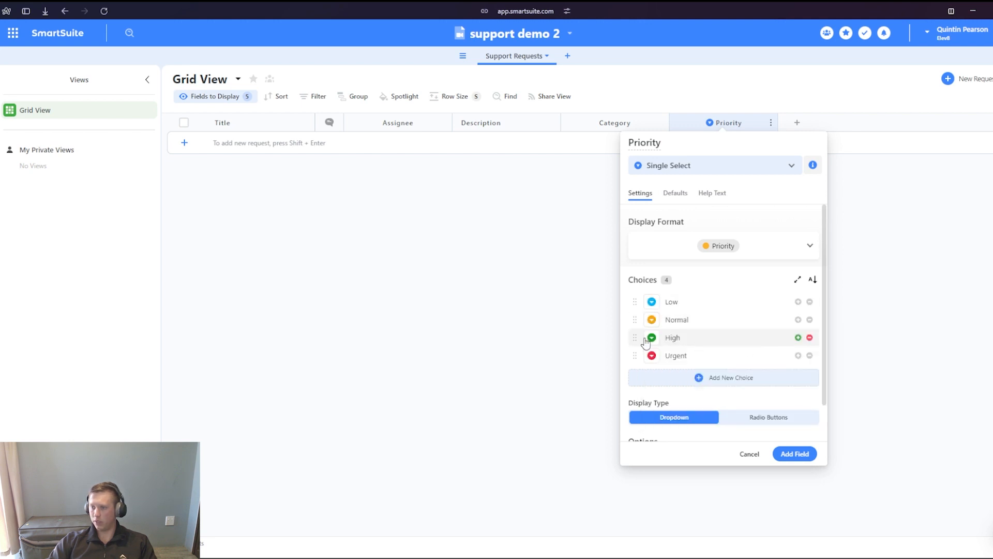
pyautogui.click(652, 337)
pyautogui.click(753, 359)
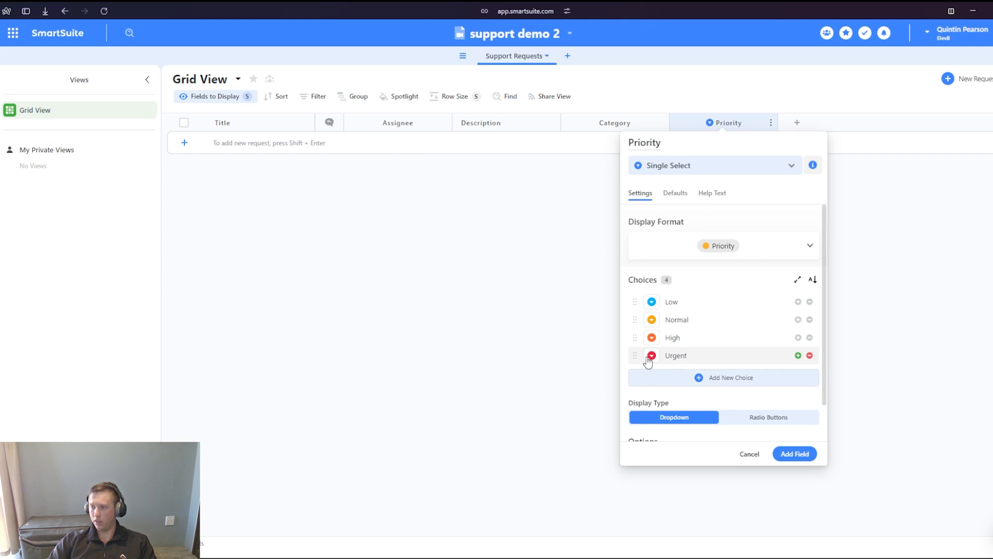
pyautogui.click(795, 453)
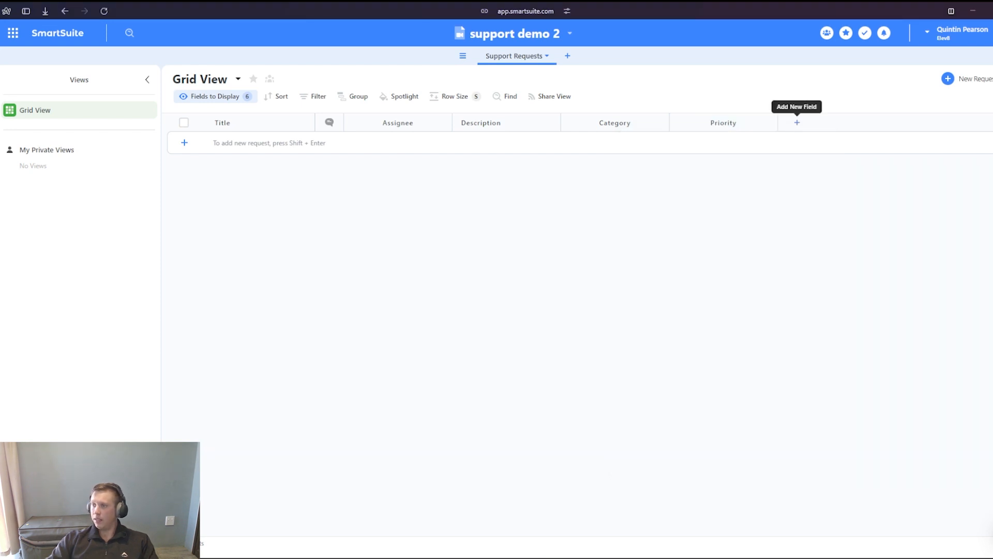
# - Start a Status field after the Priority column and remove its Backlog, In Process and Ready for Review statuses
pyautogui.click(796, 123)
pyautogui.write('stat')
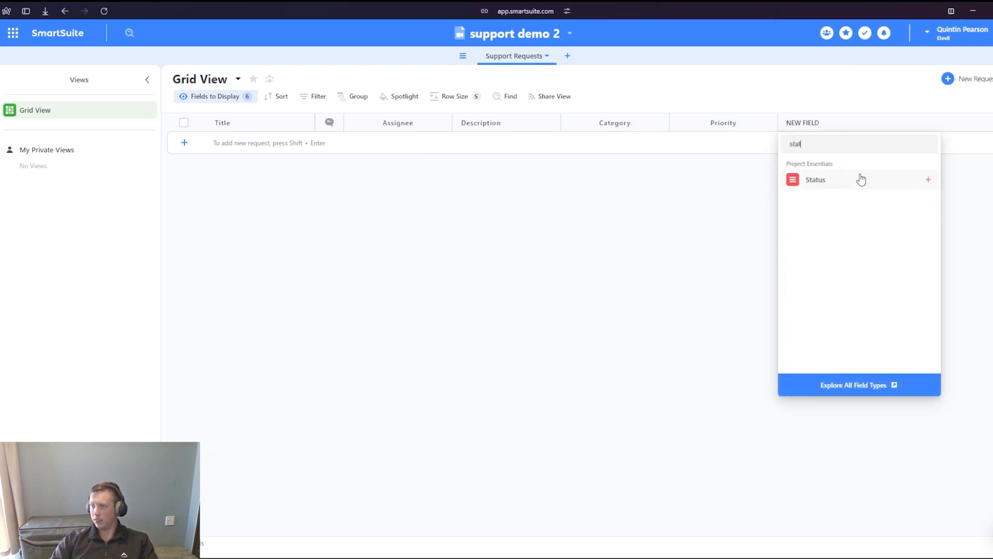
pyautogui.click(833, 179)
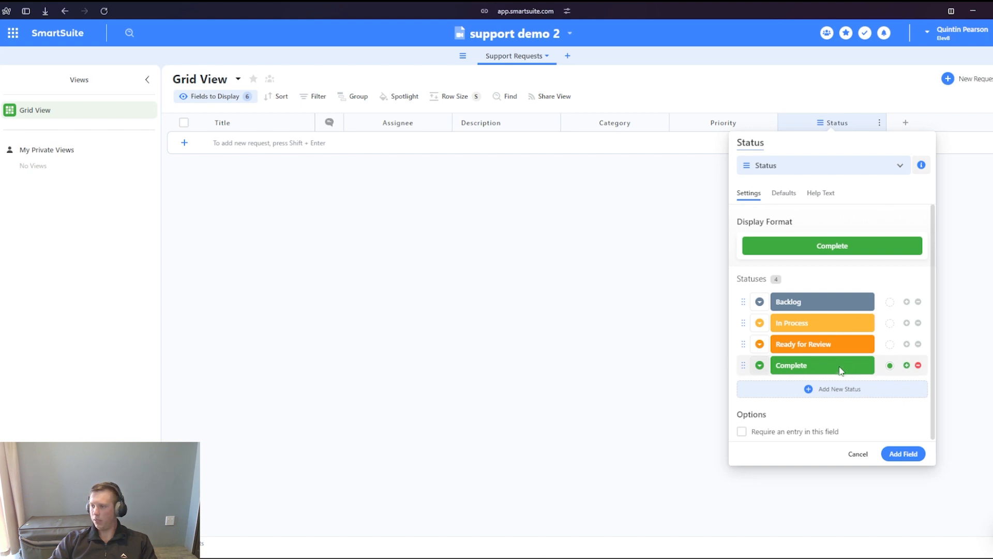
pyautogui.click(919, 303)
pyautogui.click(918, 301)
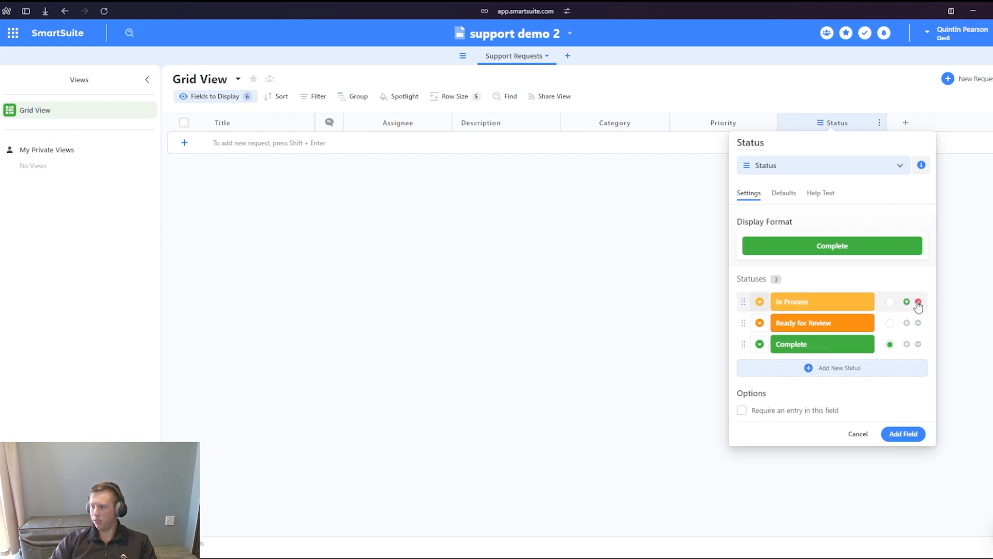
pyautogui.click(919, 301)
# - Rename the Complete status to "Resolved" and add the statuses "New Request" and "Assigned"
pyautogui.click(820, 300)
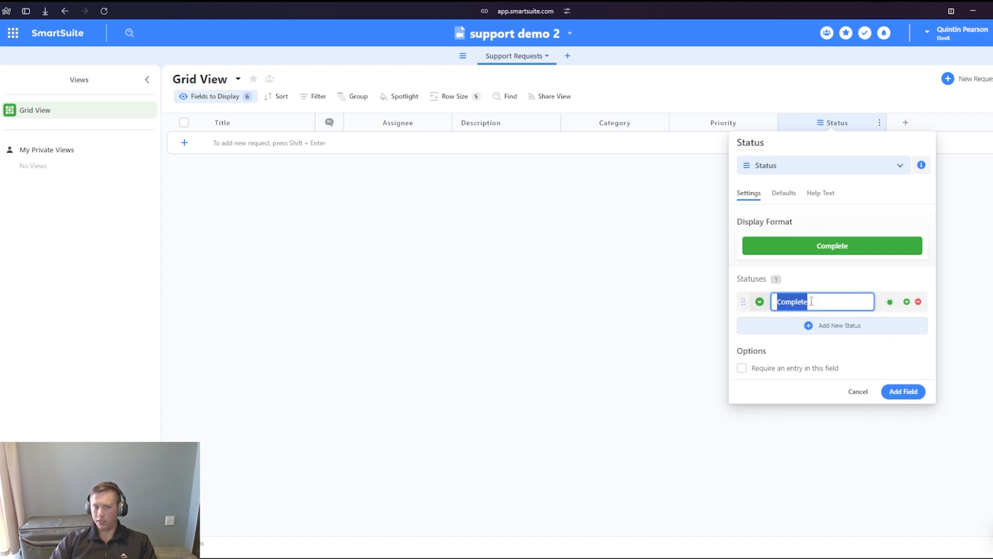
pyautogui.write('Resu')
pyautogui.click(907, 302)
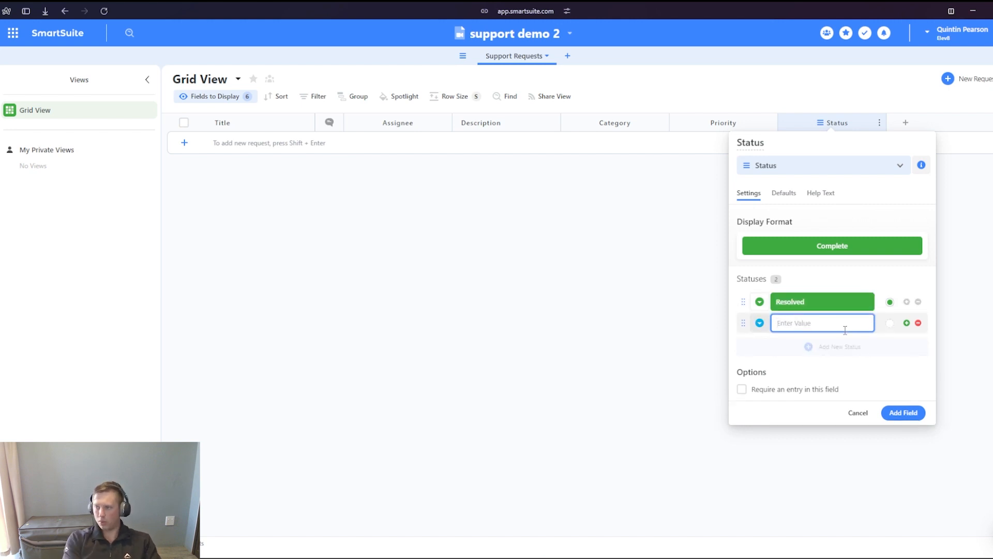
pyautogui.write('New Request')
pyautogui.press('Return')
pyautogui.write('Assigned')
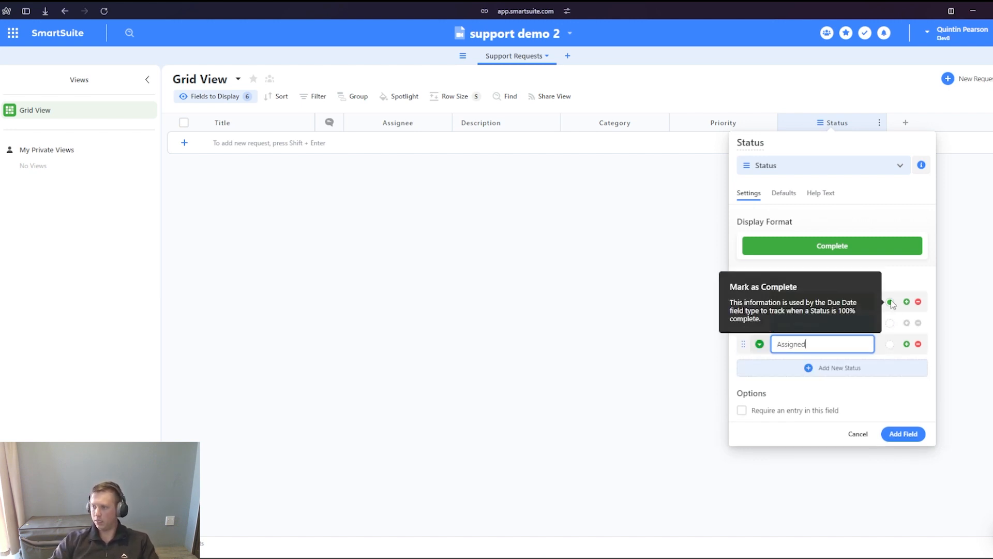
# - Move Resolved below the other statuses, colour Assigned dark blue, and add the Status field to the table
pyautogui.moveTo(743, 301); pyautogui.dragTo(744, 346)
pyautogui.click(760, 324)
pyautogui.click(800, 302)
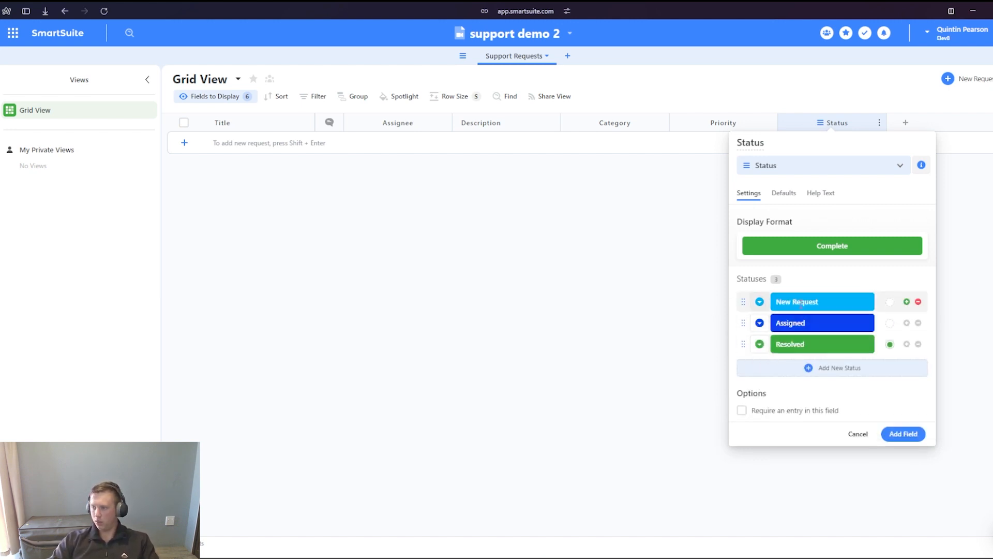
pyautogui.click(911, 436)
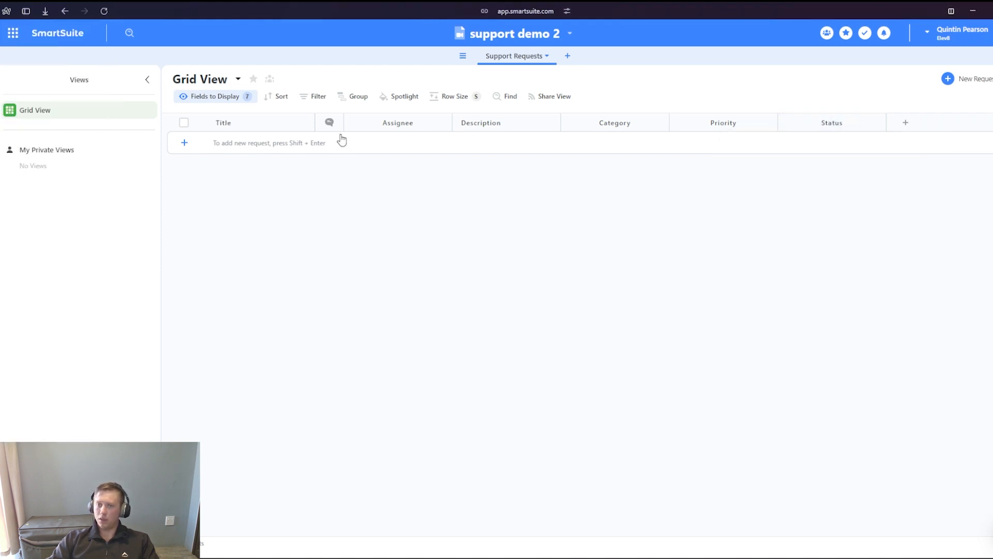
# - Add a Full Name field showing first and last name after the Status column
pyautogui.click(906, 124)
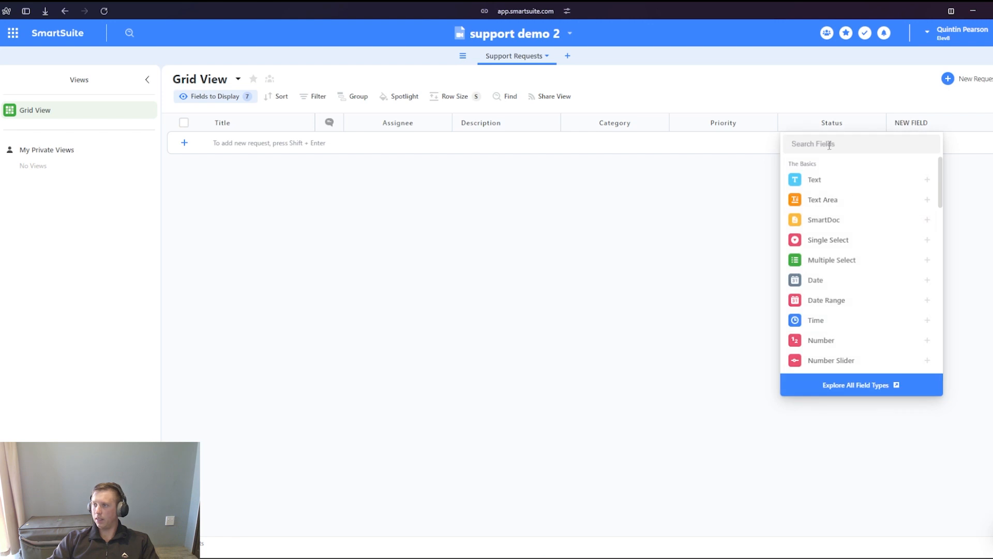
pyautogui.write('cull')
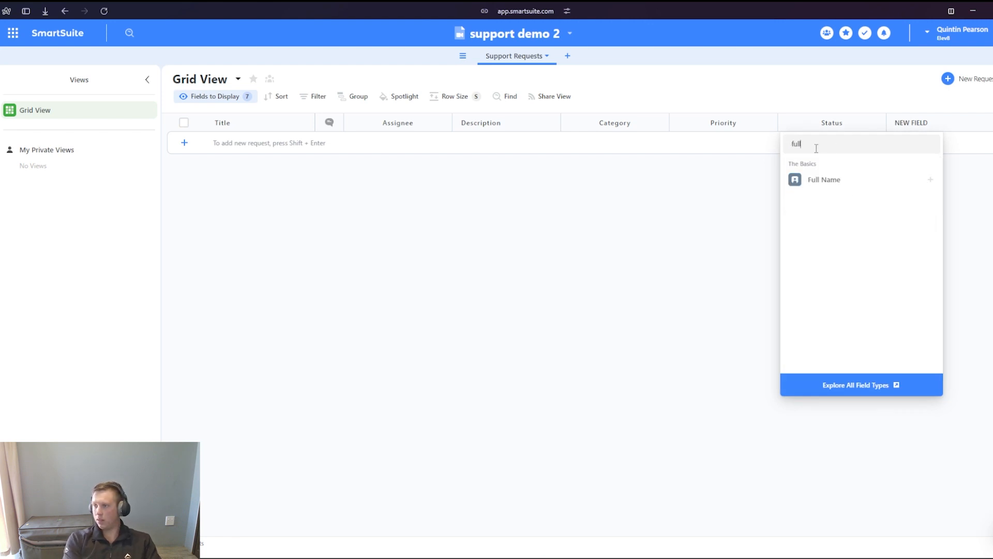
pyautogui.click(844, 179)
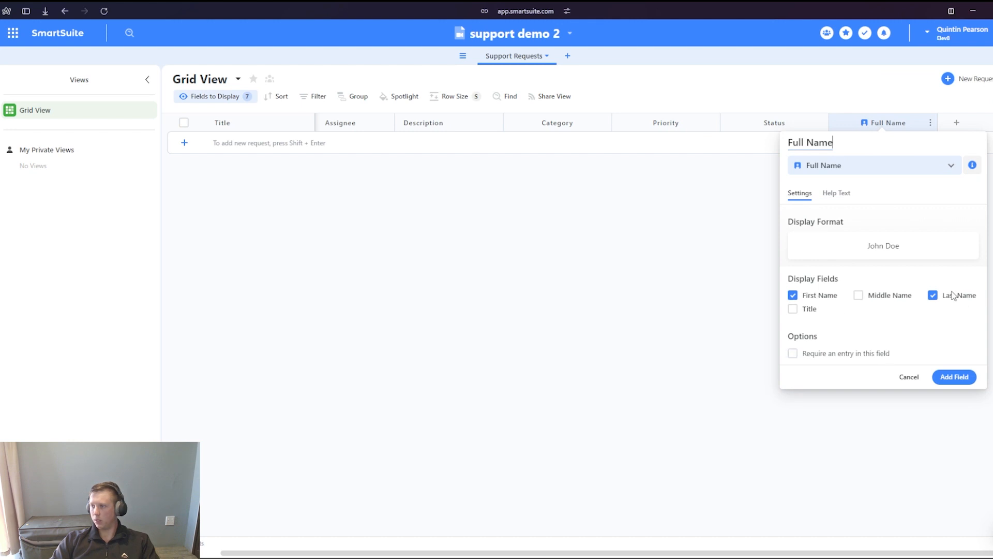
pyautogui.click(950, 384)
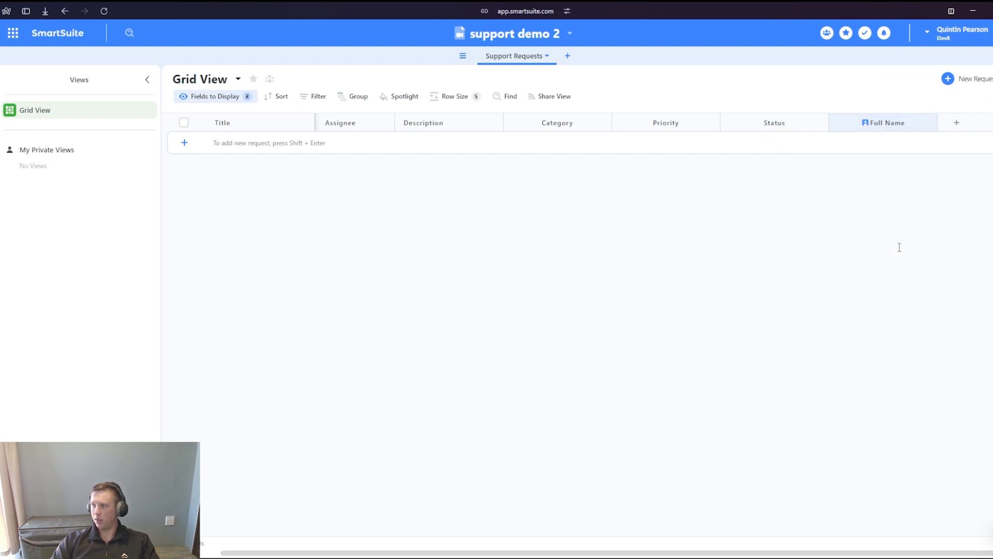
# - Add an Email field with its default settings after the Full Name column
pyautogui.click(958, 122)
pyautogui.write('email')
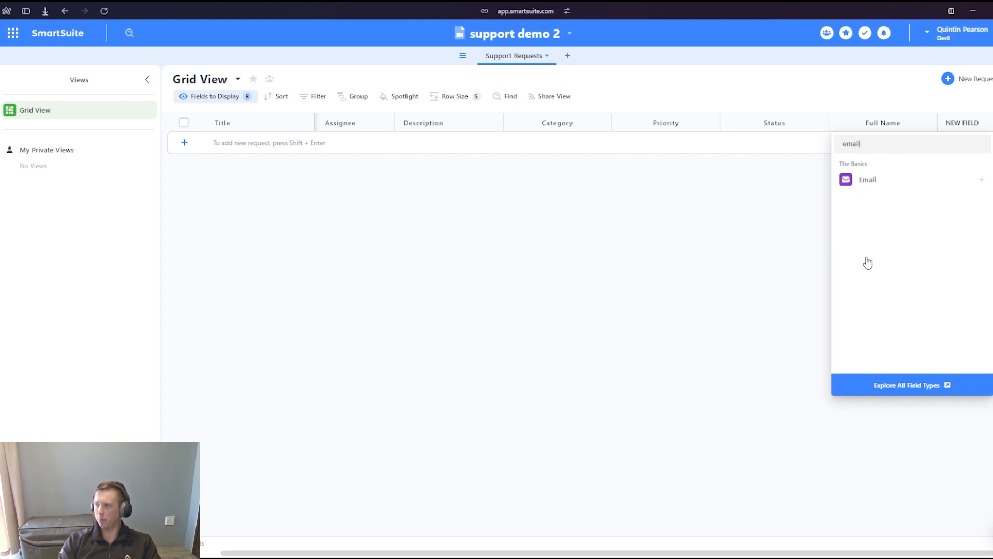
pyautogui.click(868, 179)
pyautogui.click(953, 381)
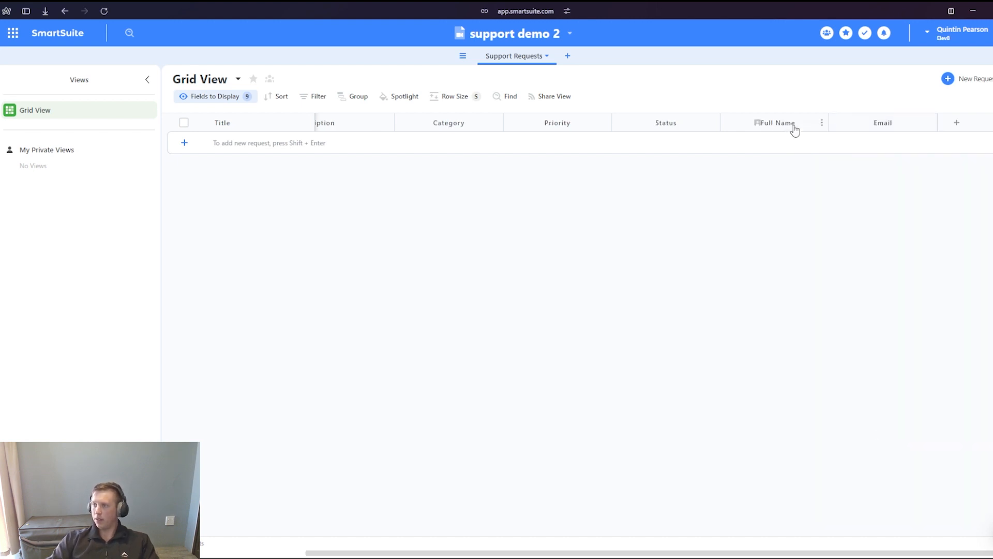
# - Remove the Full Name column from the fields displayed in the grid view
pyautogui.click(822, 124)
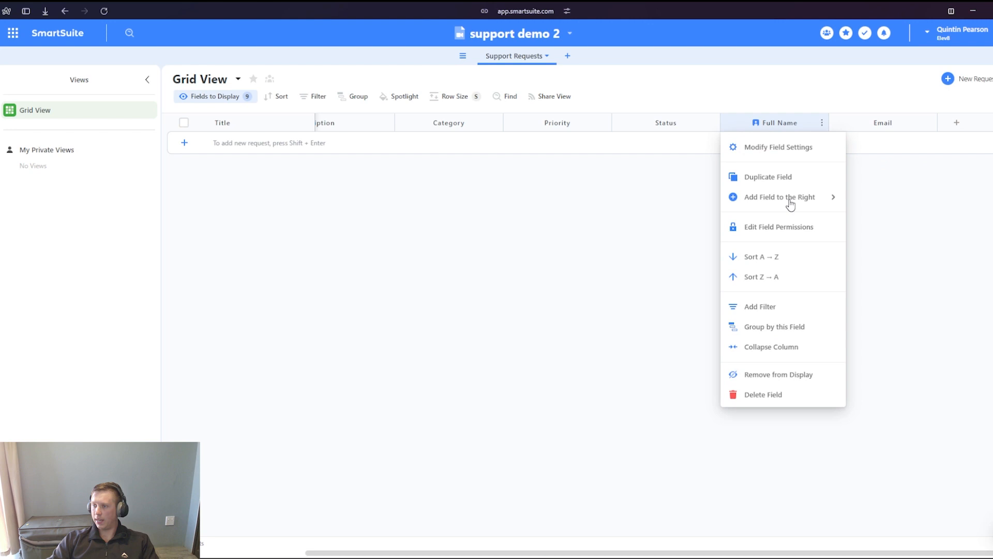
pyautogui.click(771, 377)
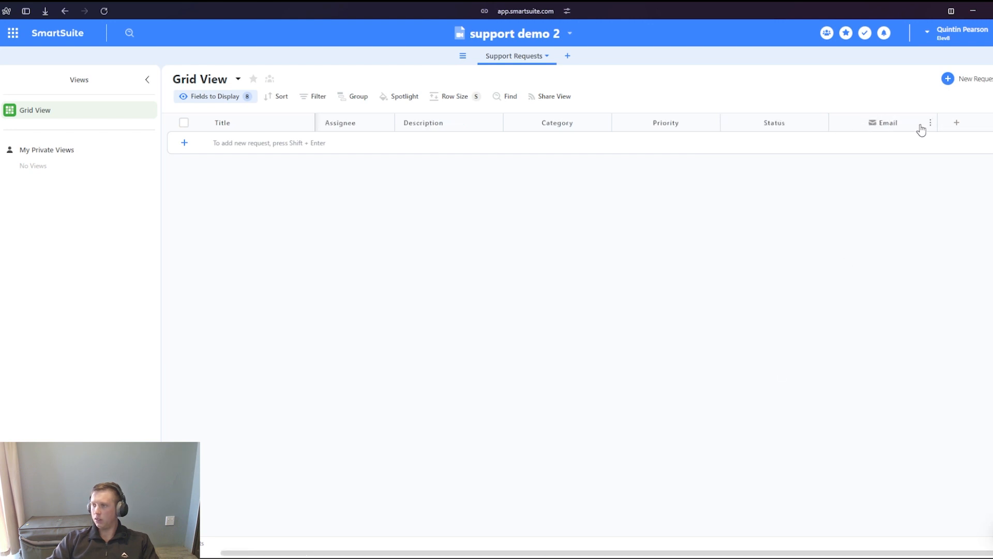
# - Remove the Email column from the fields displayed in the Support Requests grid view
pyautogui.click(931, 123)
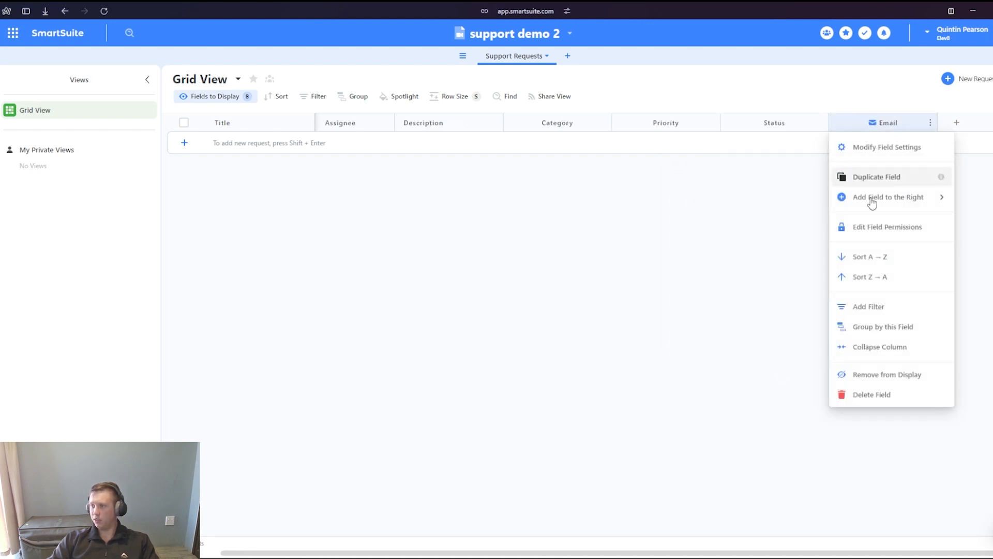
pyautogui.click(880, 374)
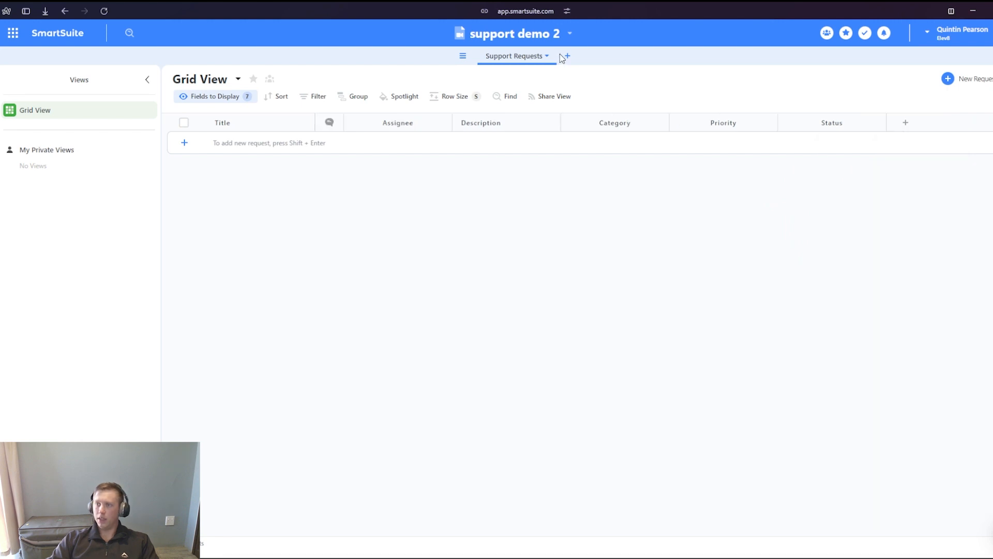
# - Create a new table from scratch in the solution and name it Customers
pyautogui.click(567, 58)
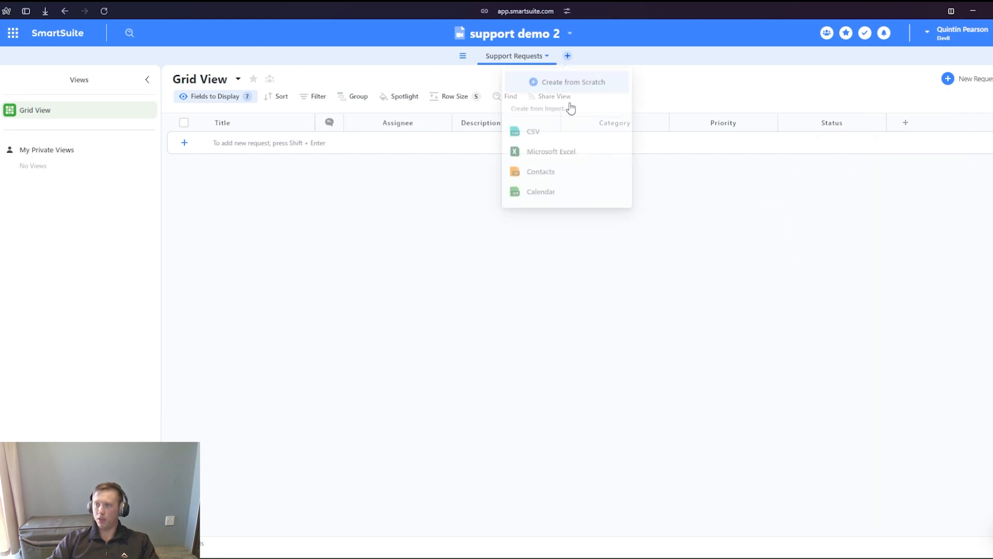
pyautogui.click(552, 82)
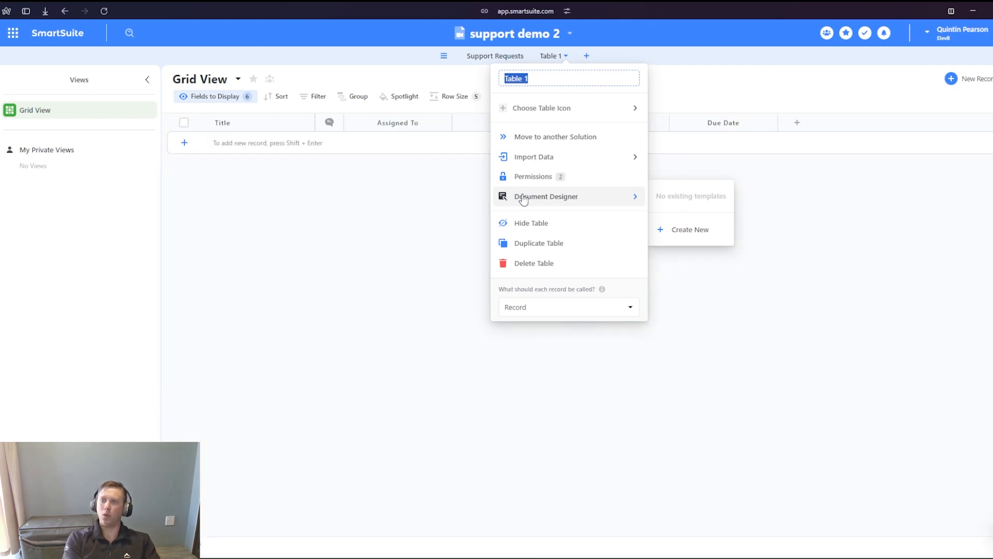
pyautogui.write('Customers')
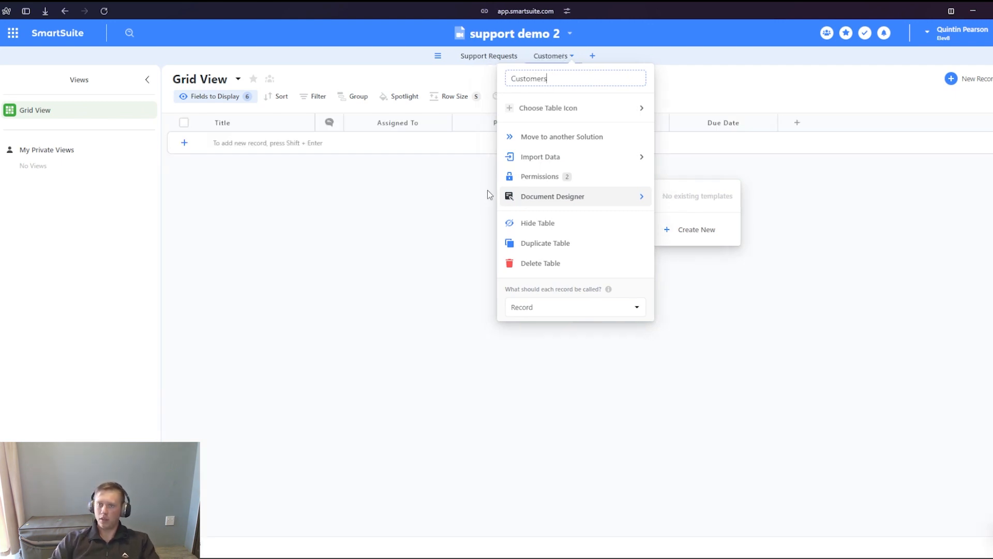
pyautogui.press('Return')
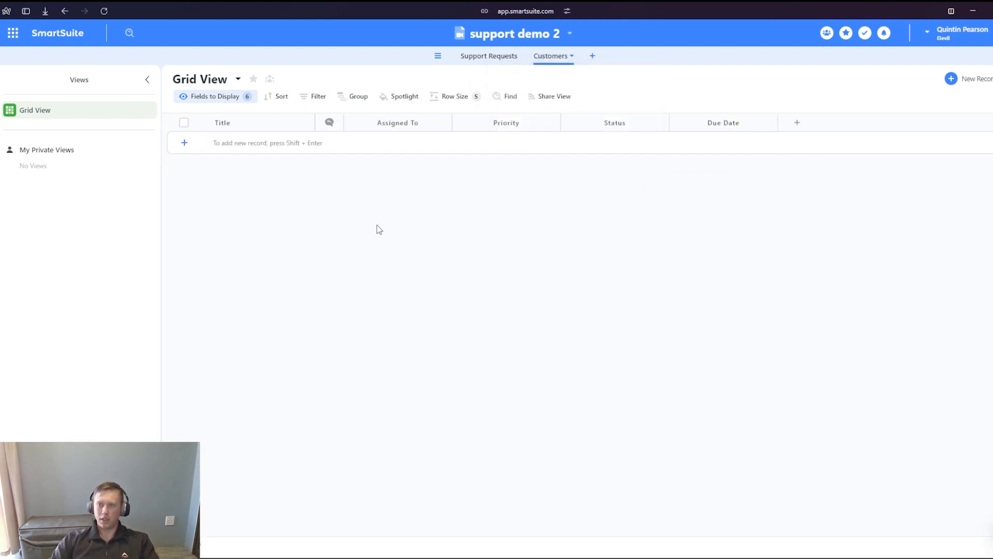
# - Delete the default Assigned To, Priority, Status and Due Date fields from the Customers table
pyautogui.click(446, 124)
pyautogui.click(438, 397)
pyautogui.click(545, 335)
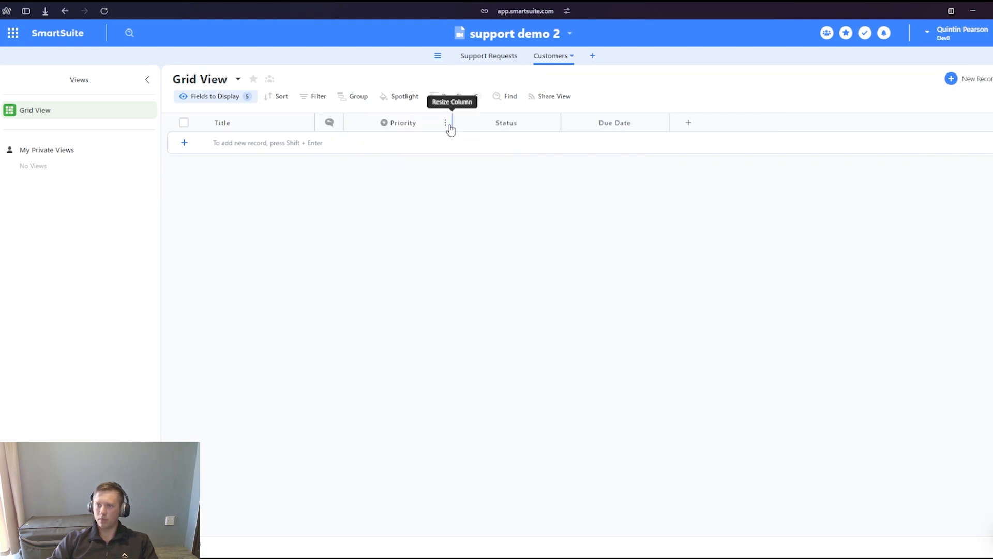
pyautogui.click(446, 124)
pyautogui.click(438, 397)
pyautogui.click(545, 337)
pyautogui.click(445, 124)
pyautogui.click(438, 397)
pyautogui.click(438, 397)
pyautogui.click(545, 335)
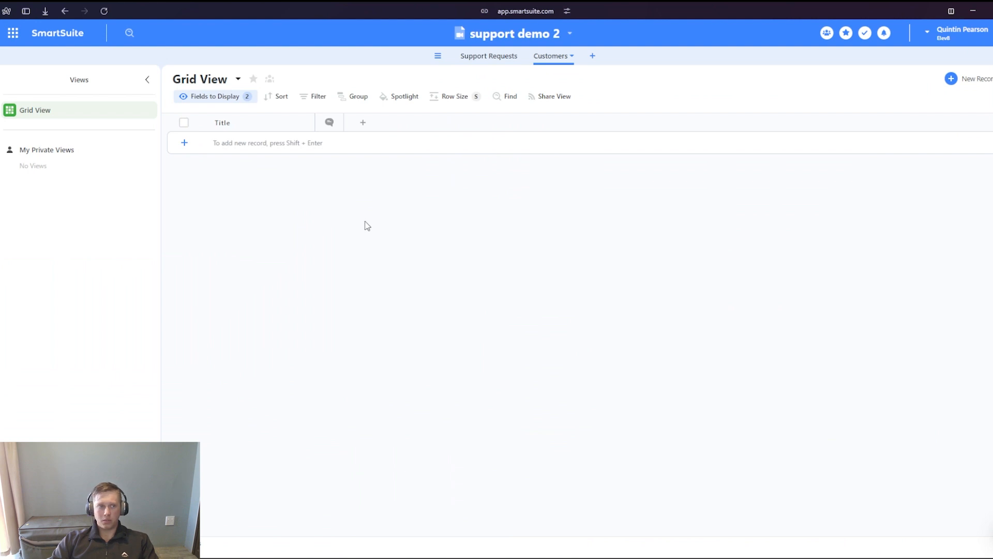
# - Add a Full Name field displaying first and last name to the Customers table
pyautogui.click(363, 123)
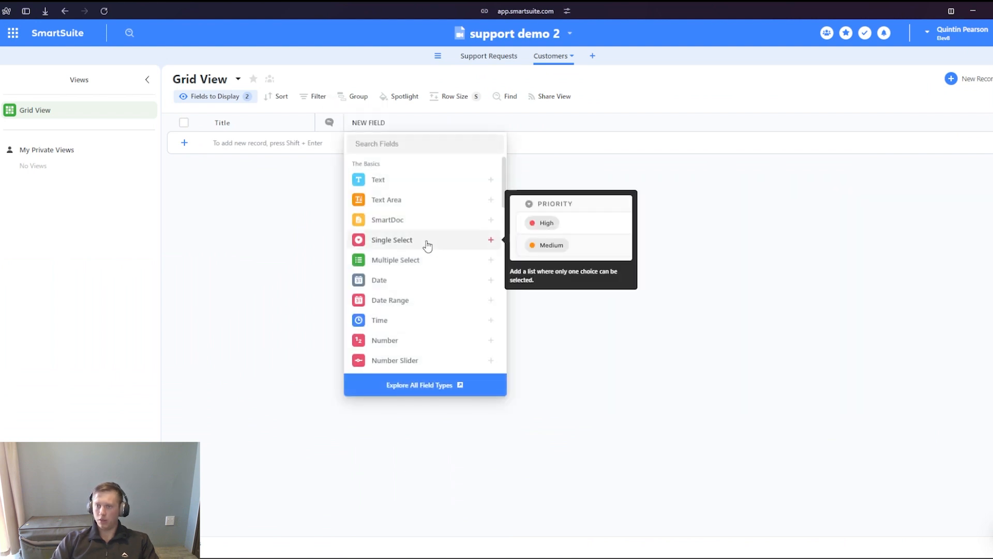
pyautogui.write('full')
pyautogui.click(426, 184)
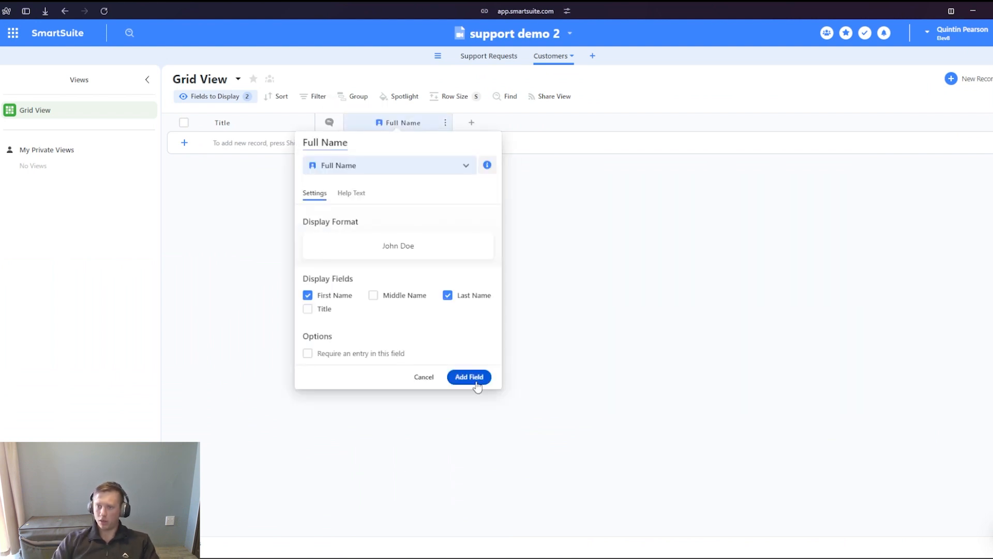
pyautogui.click(470, 377)
# - Add a single-entry Email field with default settings after the Full Name column in the Customers table
pyautogui.click(473, 123)
pyautogui.write('e')
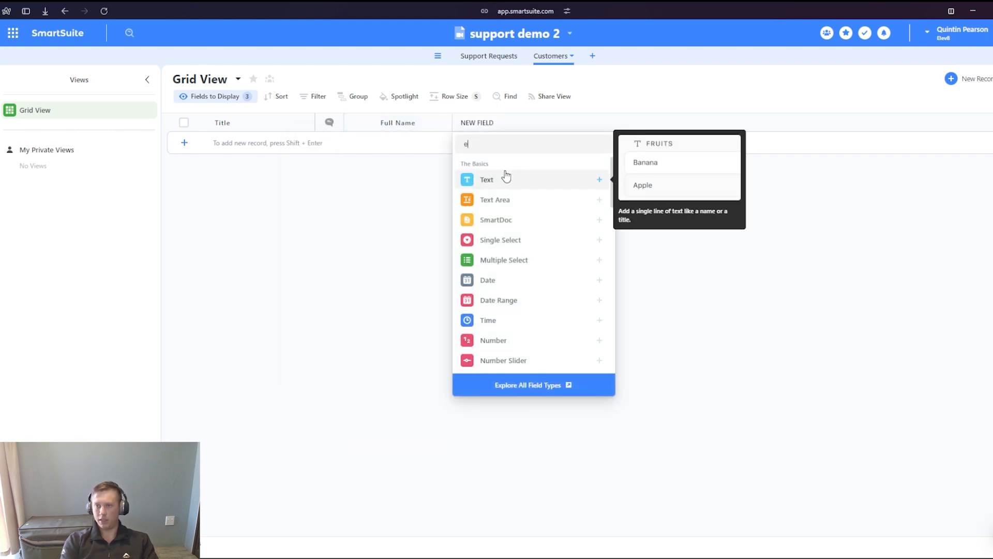
pyautogui.write('mail')
pyautogui.click(509, 179)
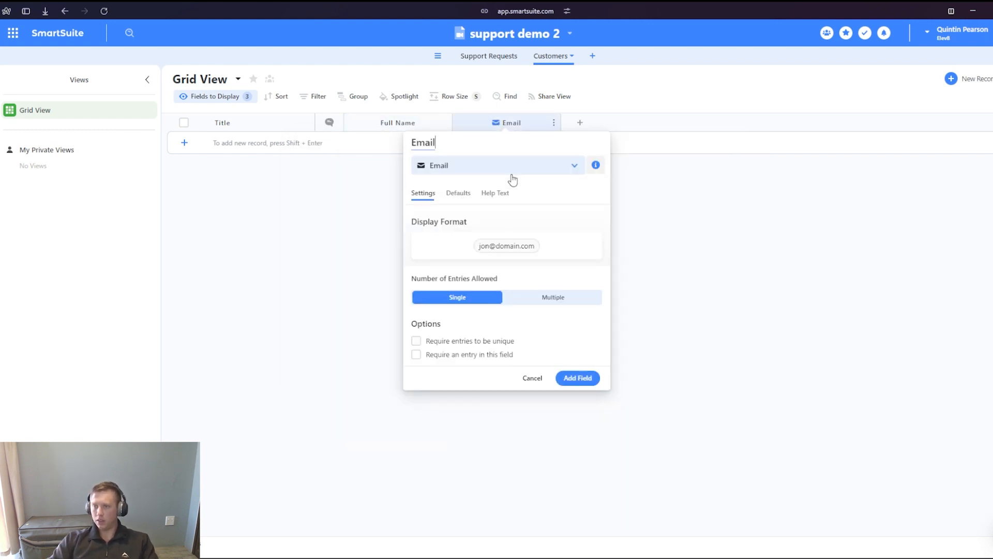
pyautogui.click(578, 378)
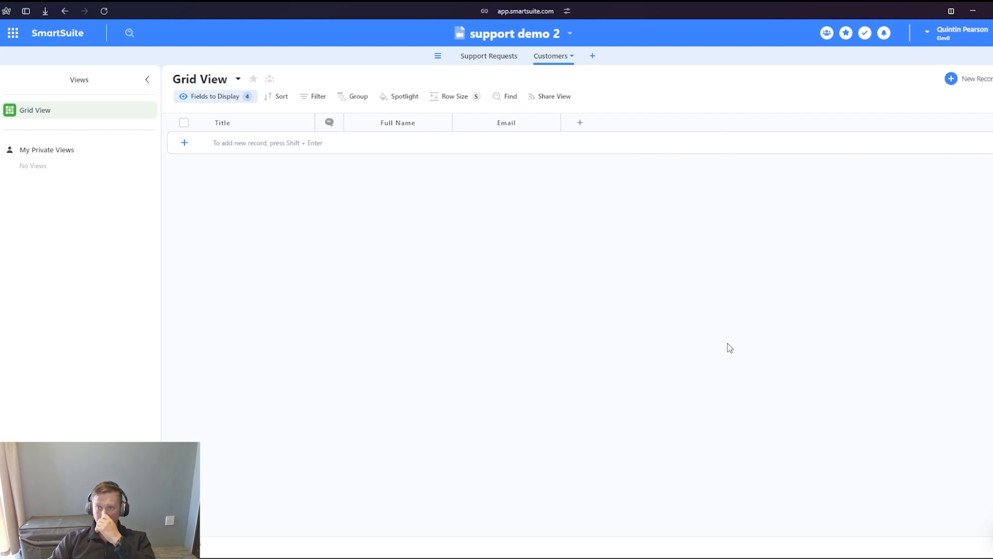
# - Add a Linked Record field named Support Requests, linked to the Support Requests table with multiple records allowed, after the Email column
pyautogui.click(581, 124)
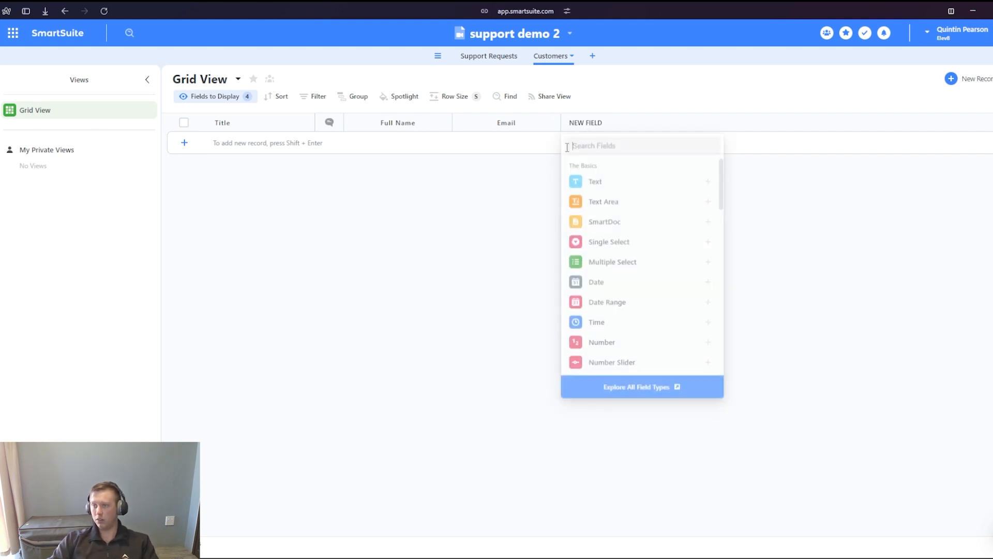
pyautogui.write('link')
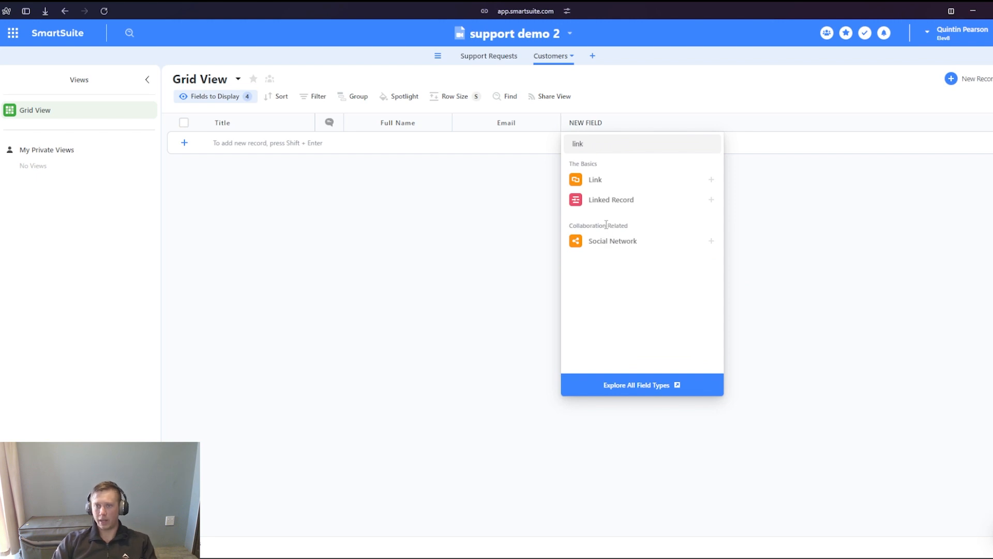
pyautogui.moveTo(616, 206)
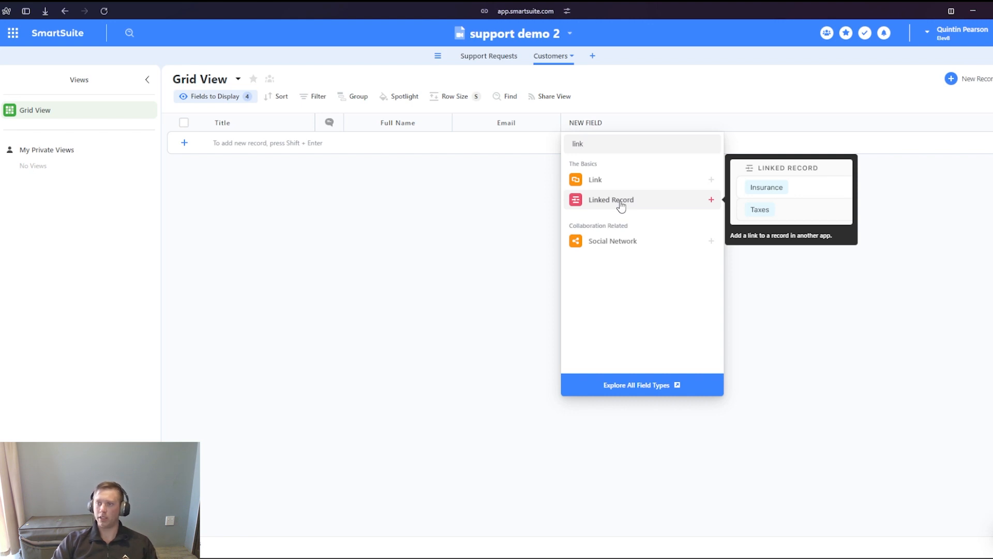
pyautogui.click(620, 205)
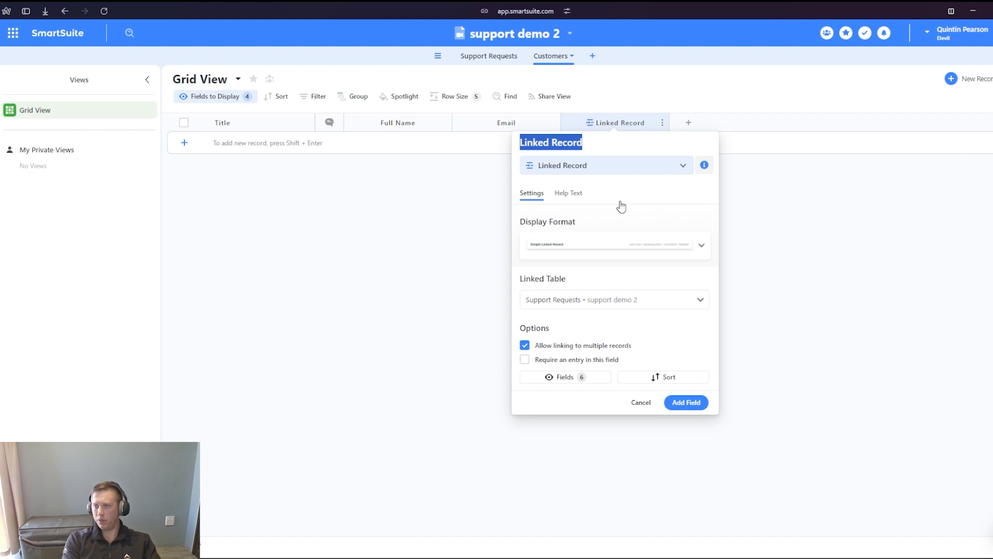
pyautogui.write('Customer')
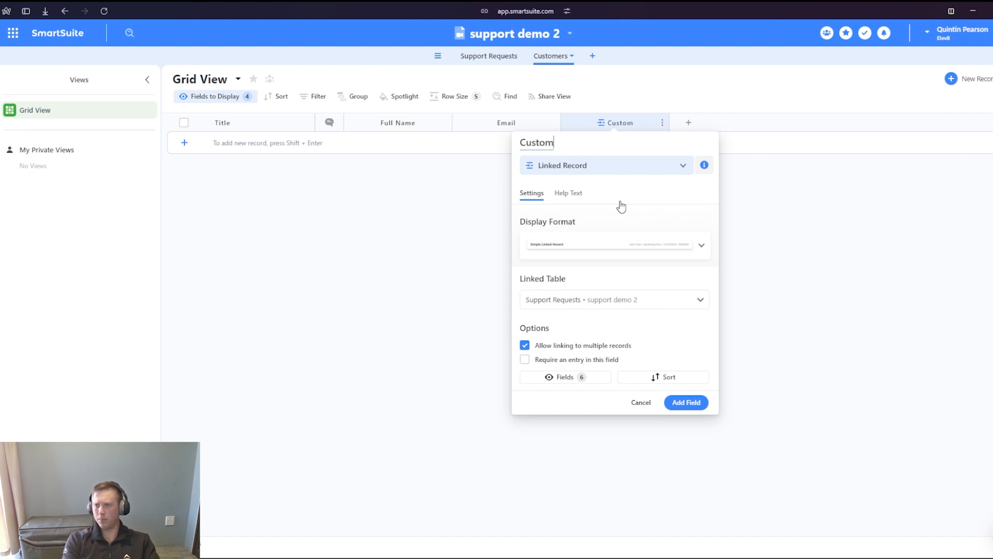
pyautogui.press('BackSpace')
pyautogui.press('BackSpace')
pyautogui.press('BackSpace')
pyautogui.press('BackSpace')
pyautogui.press('BackSpace')
pyautogui.press('BackSpace')
pyautogui.press('BackSpace')
pyautogui.press('BackSpace')
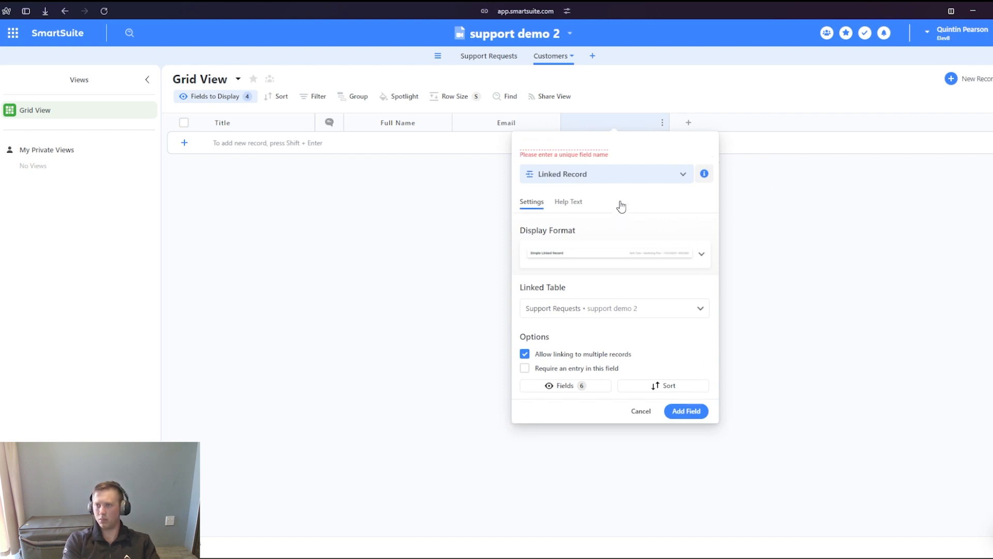
pyautogui.write('Support R')
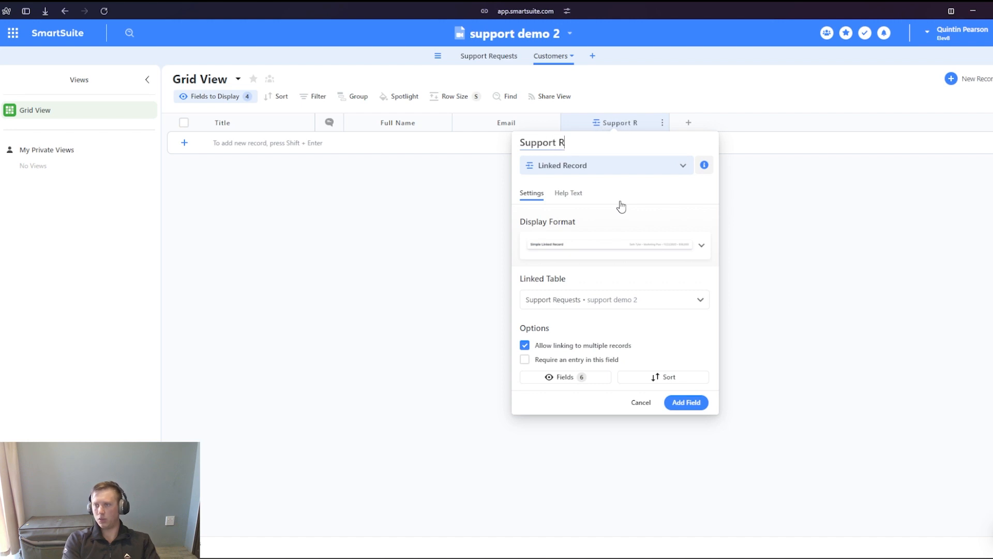
pyautogui.write('equests')
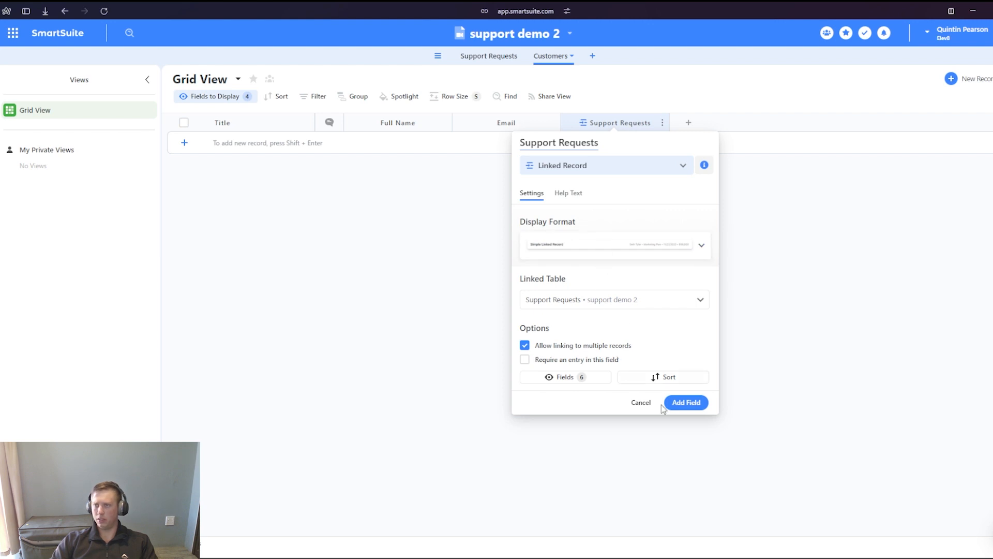
pyautogui.click(688, 405)
# - Display the Link to Customers field in the grid view of the Support Requests table
pyautogui.click(495, 55)
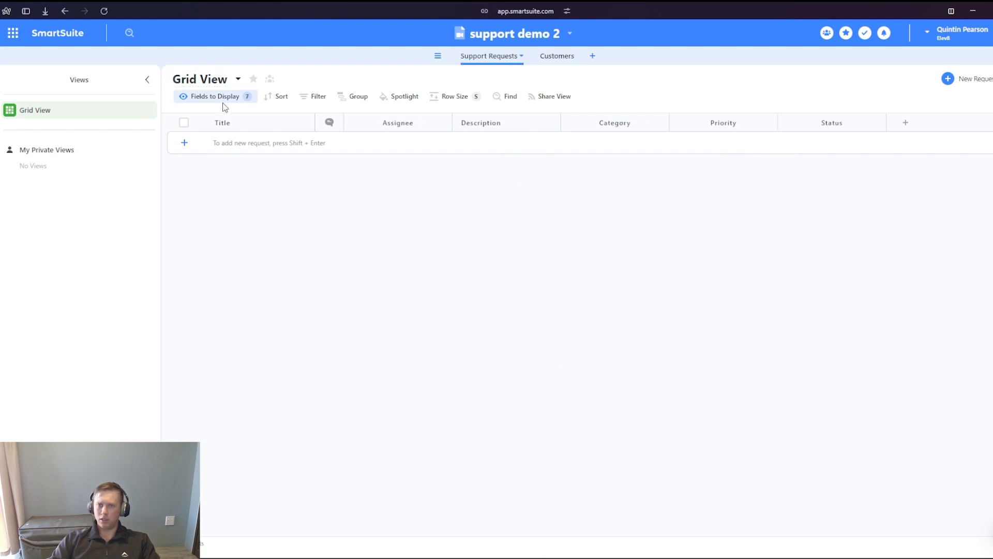
pyautogui.click(237, 100)
pyautogui.scroll(-1, 239, 282)
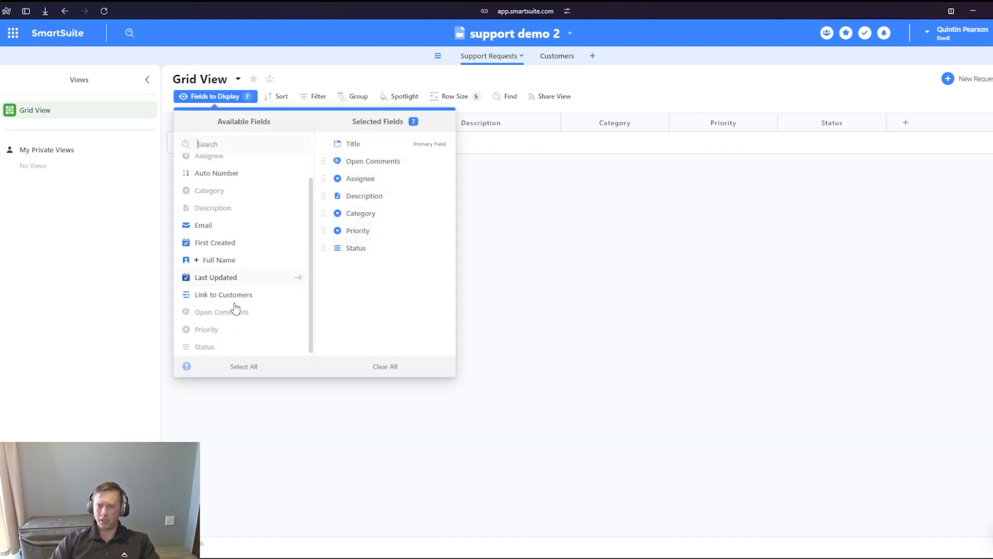
pyautogui.click(242, 291)
pyautogui.click(468, 364)
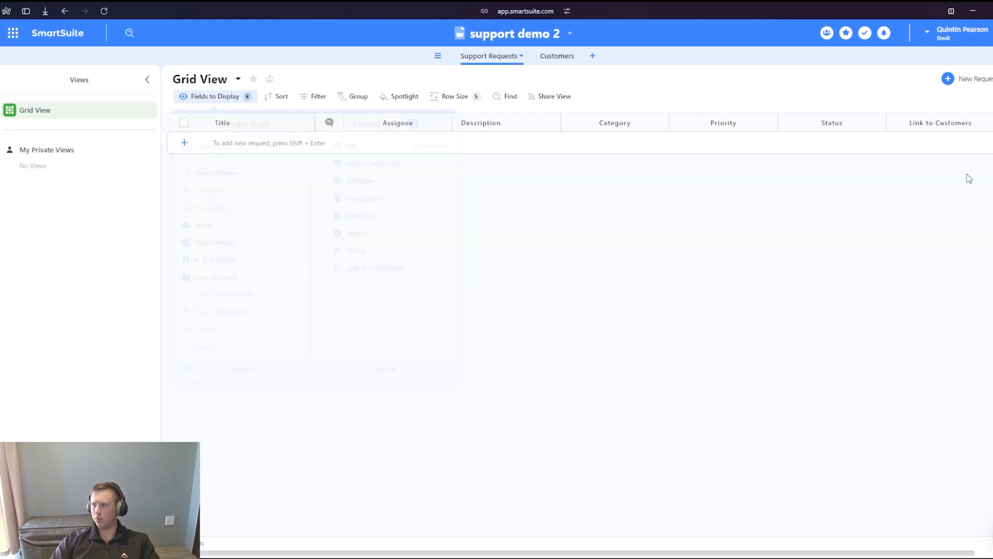
# - Rename the Link to Customers field as Customer
pyautogui.click(958, 125)
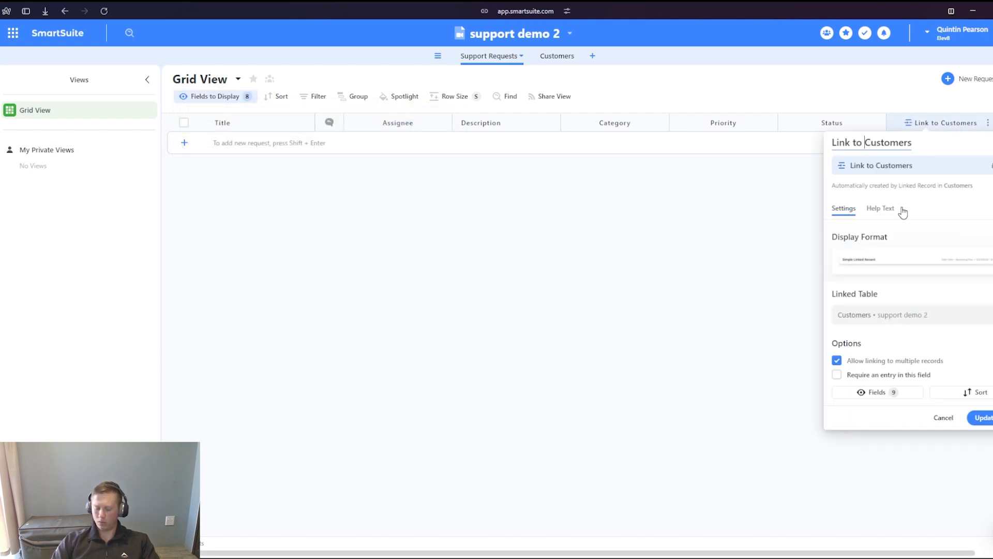
pyautogui.press('BackSpace')
pyautogui.press('BackSpace')
pyautogui.press('BackSpace')
pyautogui.press('BackSpace')
pyautogui.press('BackSpace')
pyautogui.press('BackSpace')
pyautogui.press('BackSpace')
pyautogui.press('BackSpace')
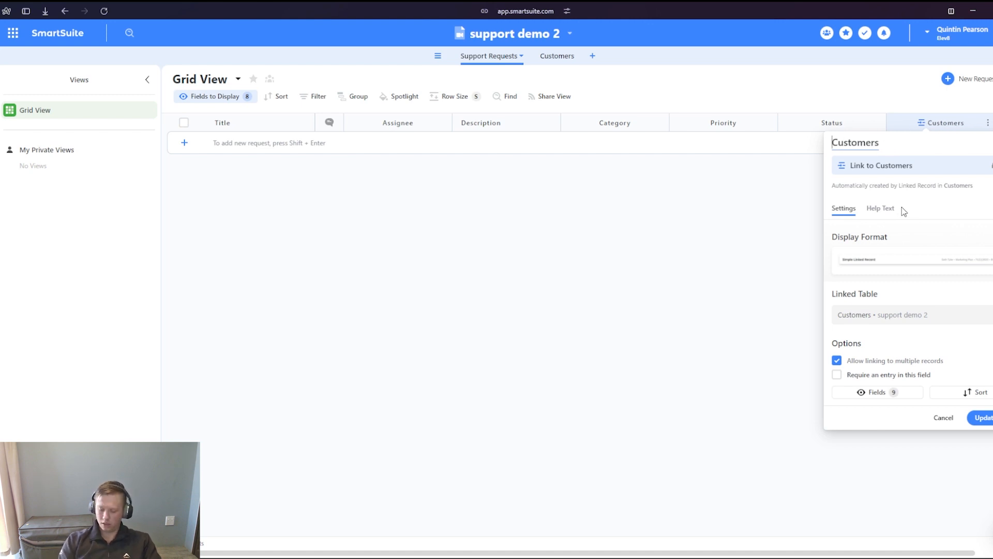
pyautogui.press('BackSpace')
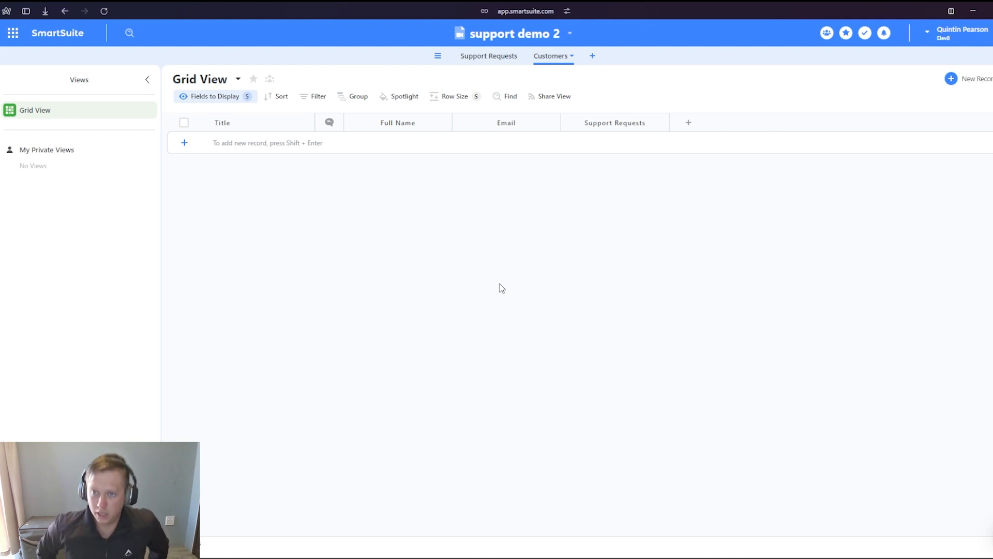
# - Create a public form view named Support Request in the Support Requests table
pyautogui.click(514, 56)
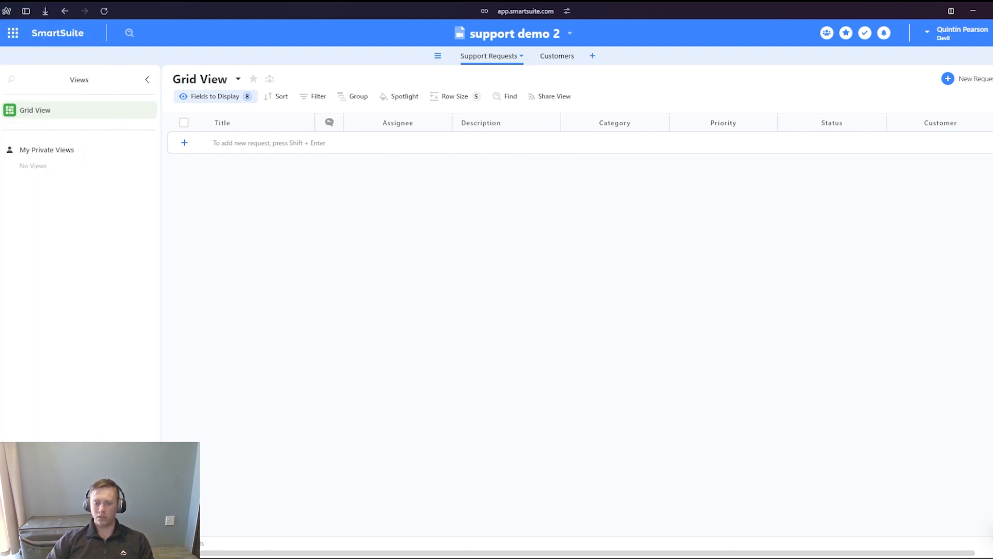
pyautogui.click(79, 541)
pyautogui.scroll(-3, 455, 318)
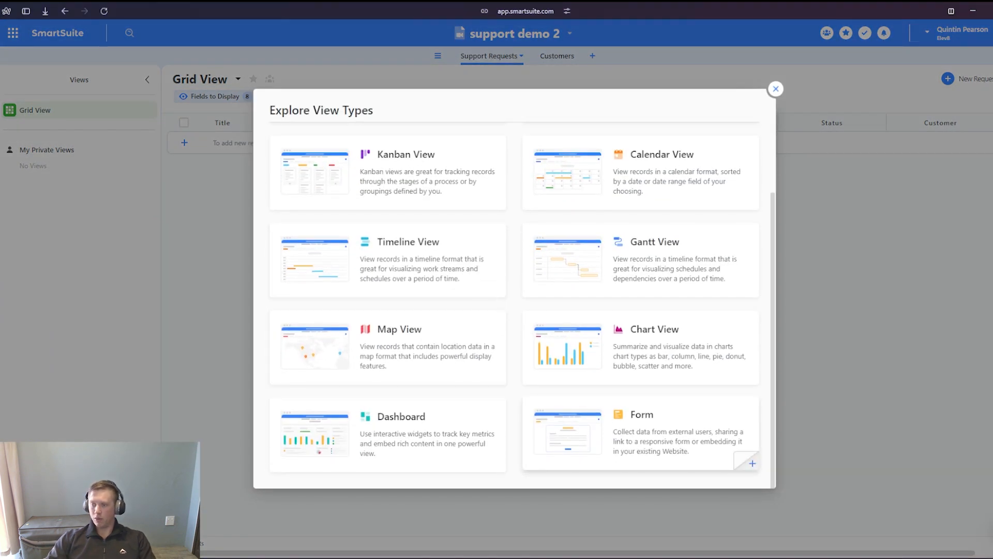
pyautogui.click(752, 463)
pyautogui.doubleClick(451, 254)
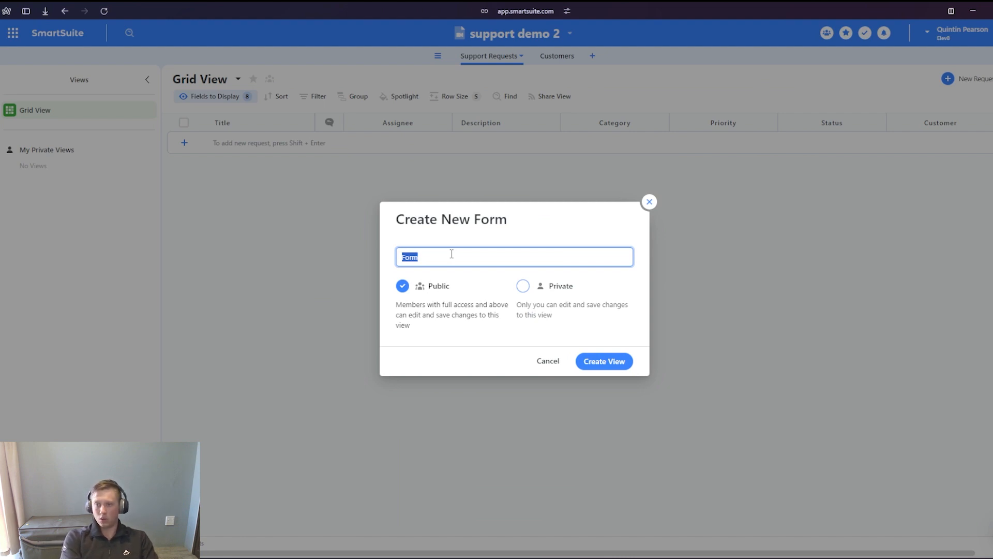
pyautogui.write('Support Request')
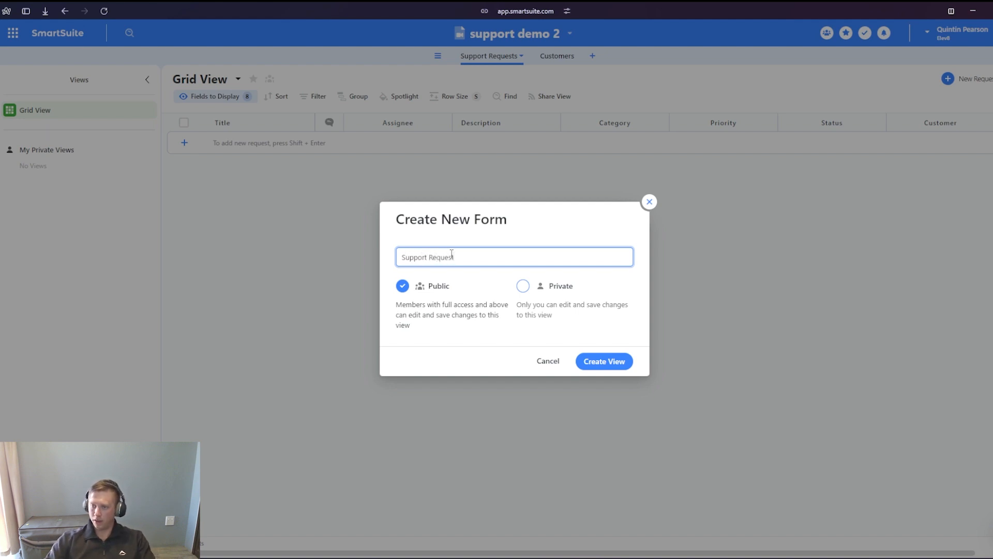
pyautogui.press('Return')
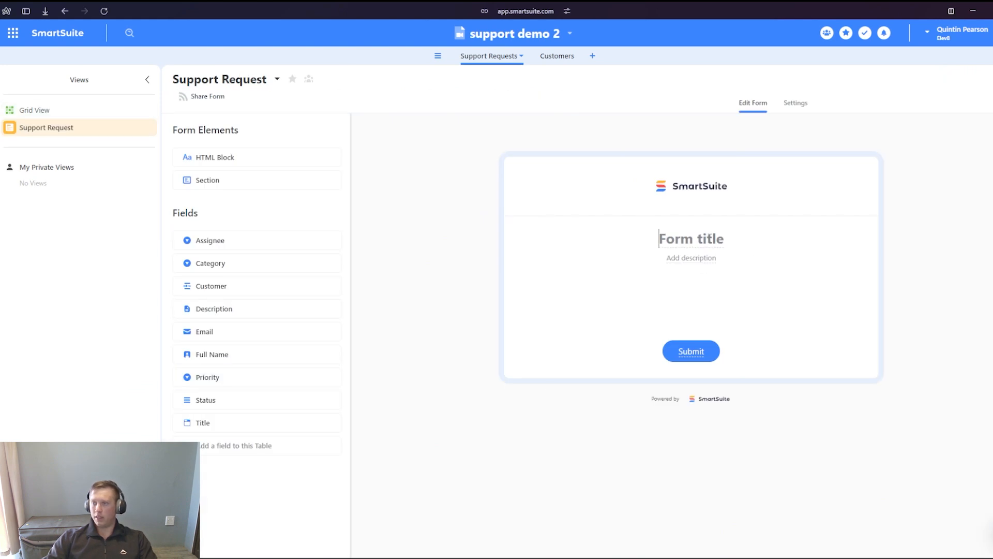
# - Title the form "Need Help?" and give it the description "Submit this form for our team to help you ASAP!"
pyautogui.write('Need Help?')
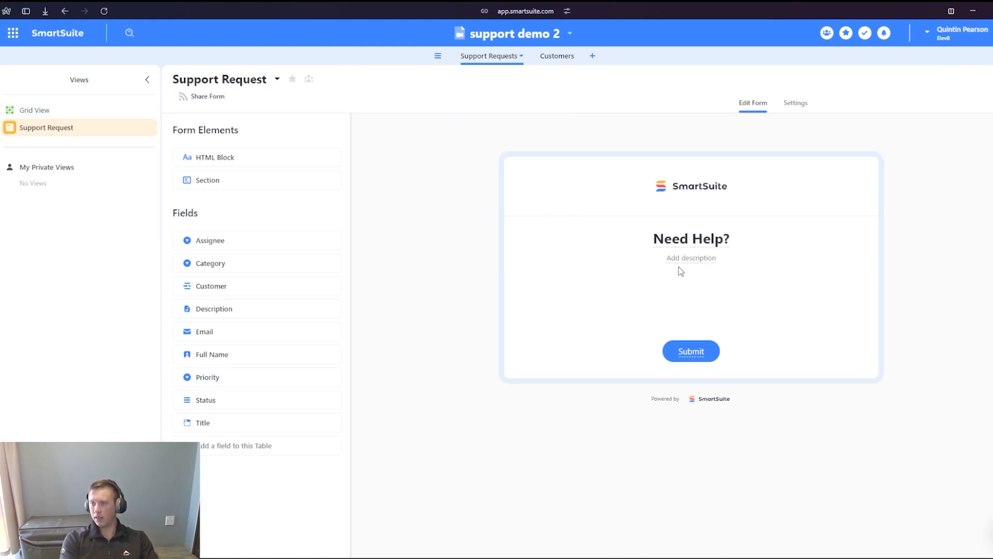
pyautogui.write('Submit this form for our team to help you ASAP!')
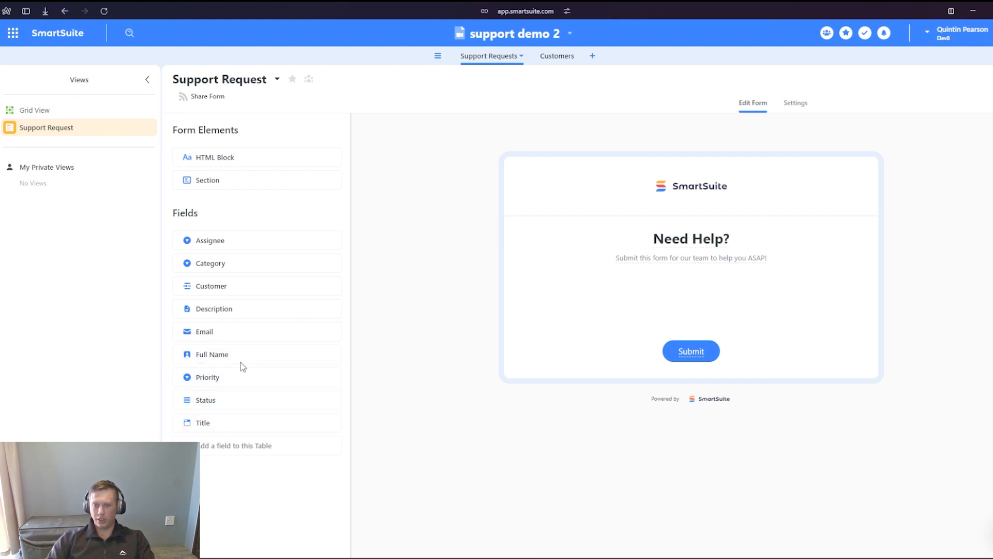
# - Add the Full Name, Email, Category and Priority fields, in that order, to the Support Request form
pyautogui.moveTo(252, 361); pyautogui.dragTo(666, 303)
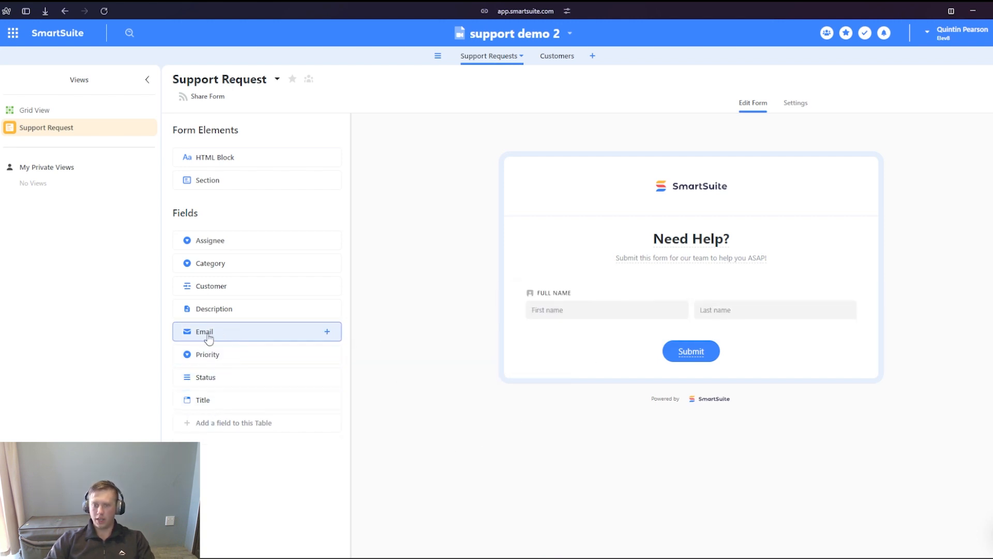
pyautogui.moveTo(206, 333); pyautogui.dragTo(617, 352)
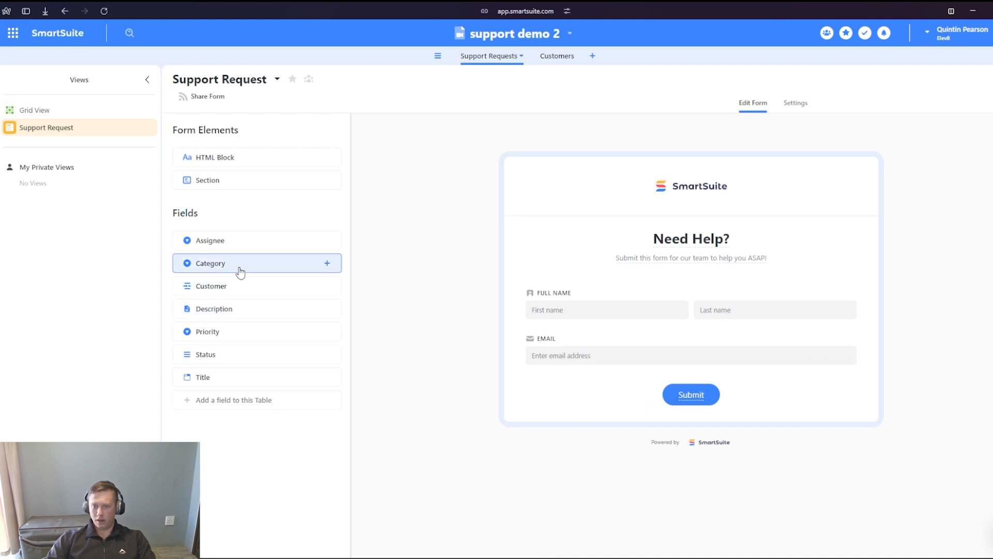
pyautogui.moveTo(248, 266); pyautogui.dragTo(640, 392)
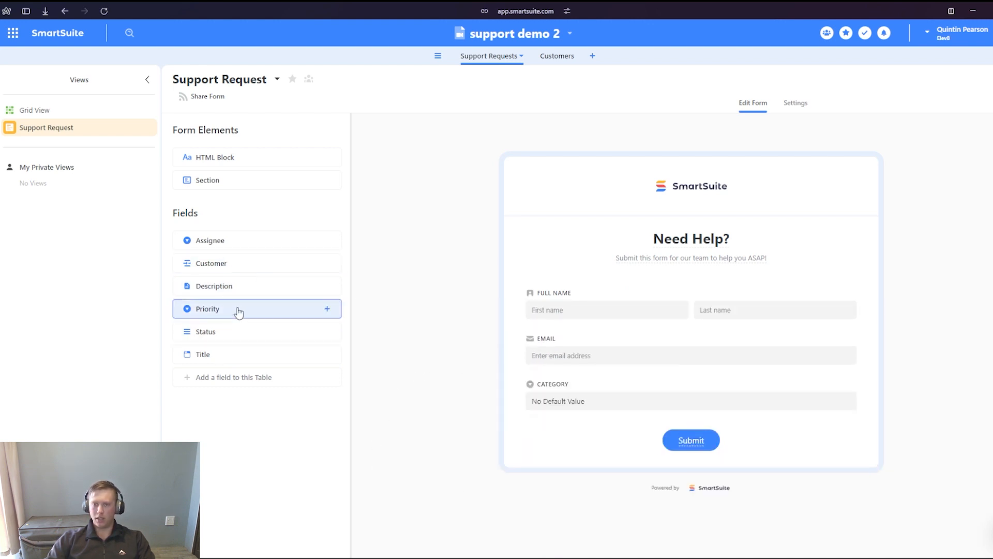
pyautogui.moveTo(239, 312); pyautogui.dragTo(649, 411)
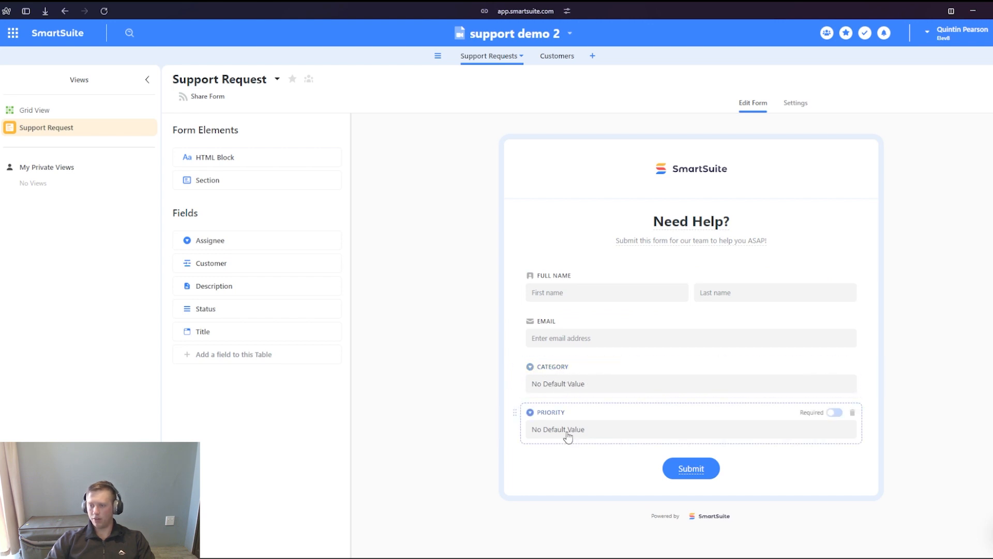
# - Review the available default values for the Category field in the Support Requests grid view
pyautogui.click(47, 111)
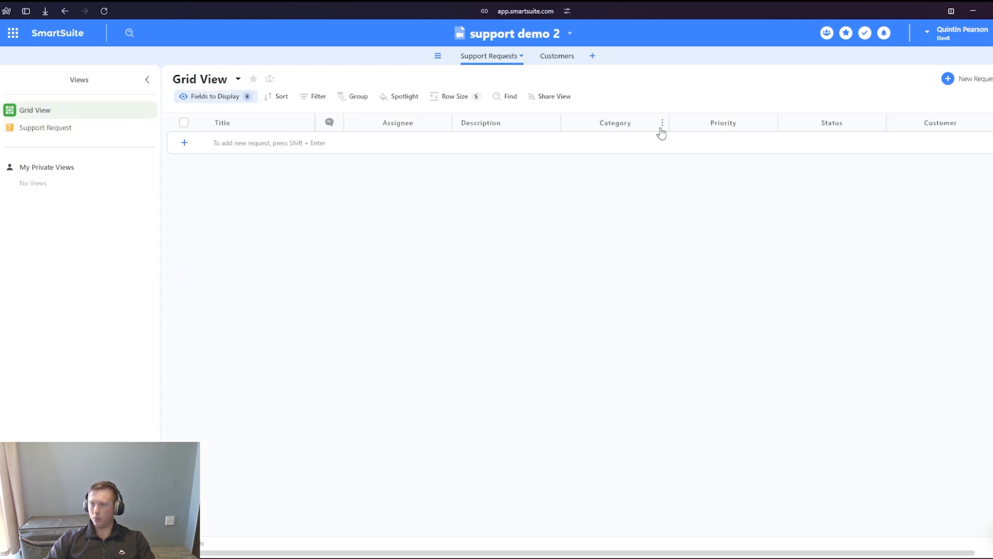
pyautogui.click(623, 124)
pyautogui.click(566, 193)
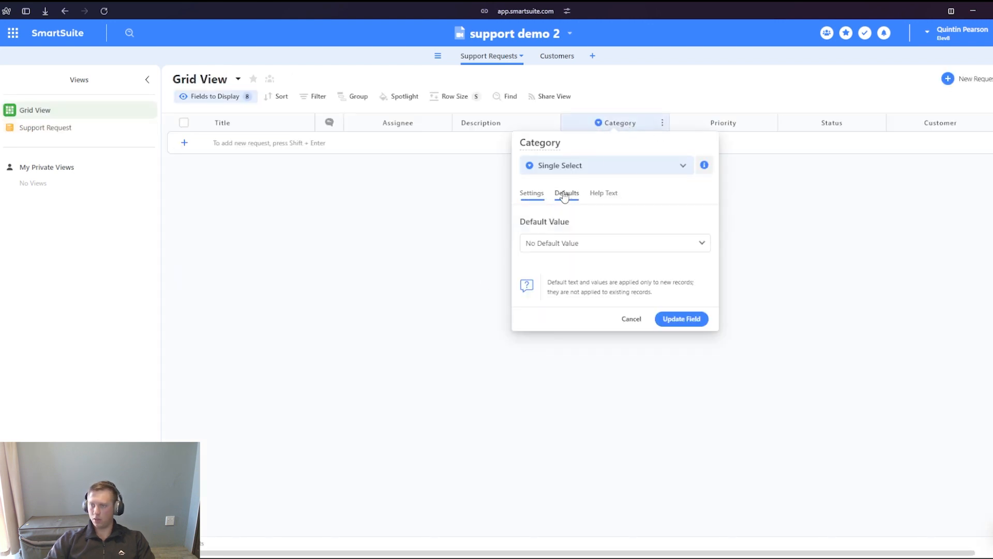
pyautogui.click(568, 244)
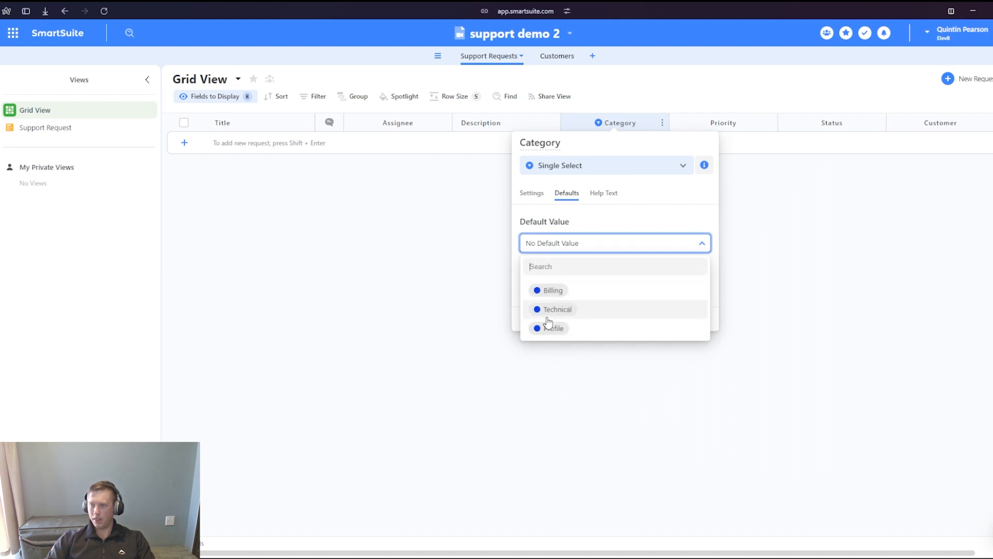
pyautogui.click(601, 223)
pyautogui.click(776, 191)
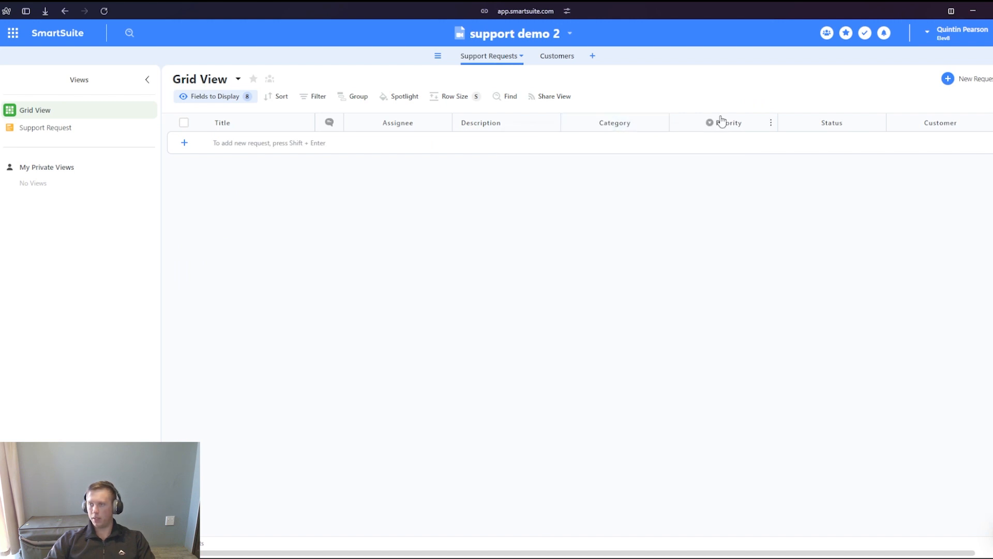
# - Set the default value of the Priority field to Low
pyautogui.click(721, 122)
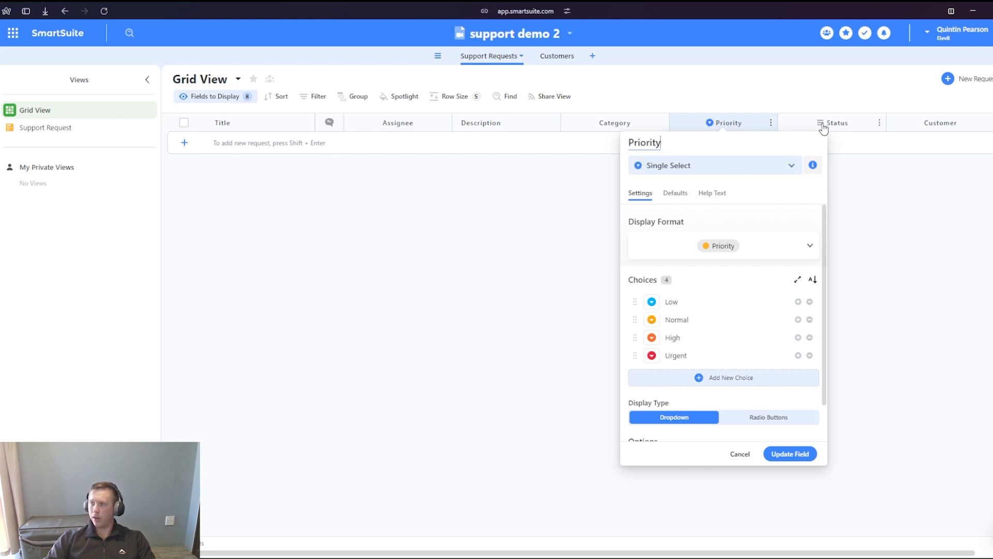
pyautogui.click(675, 192)
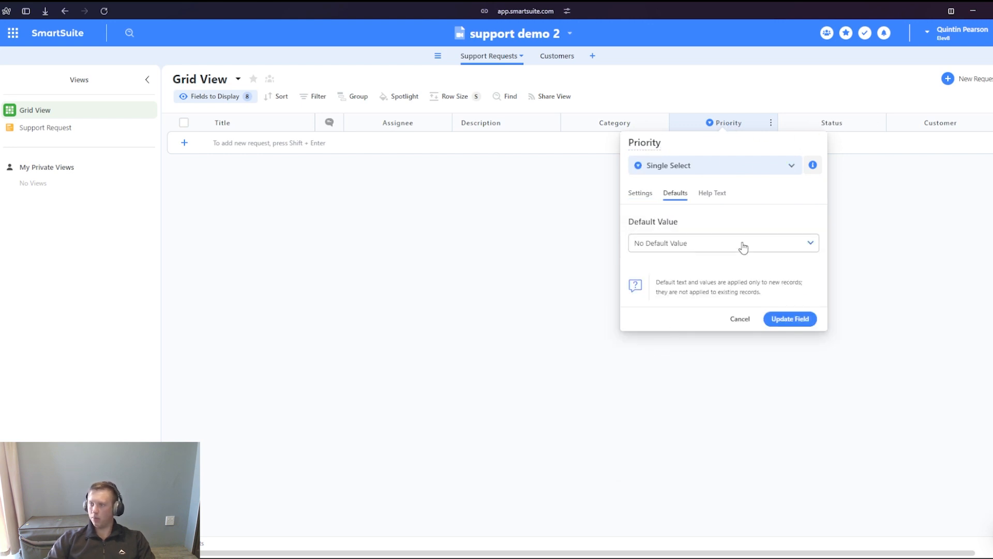
pyautogui.click(688, 245)
pyautogui.click(715, 289)
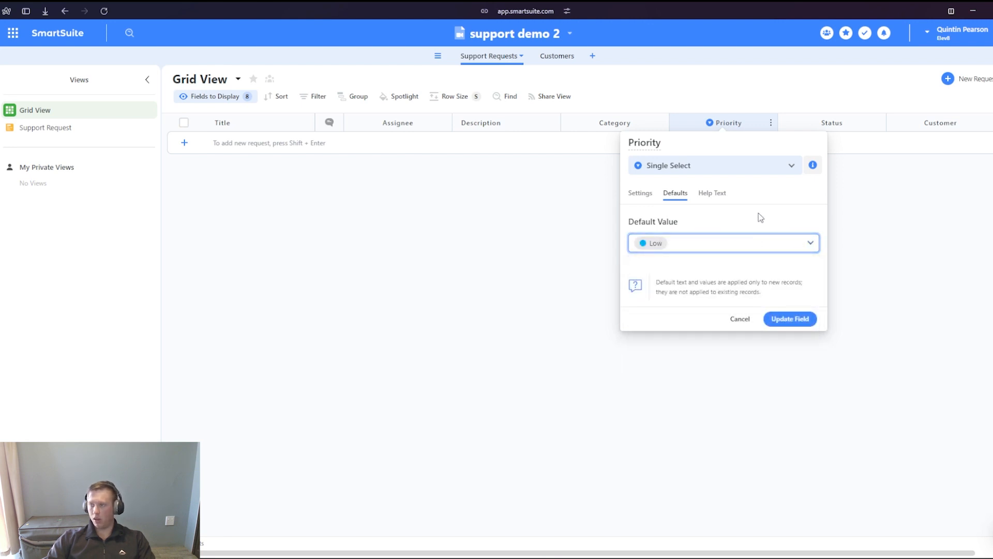
pyautogui.click(791, 320)
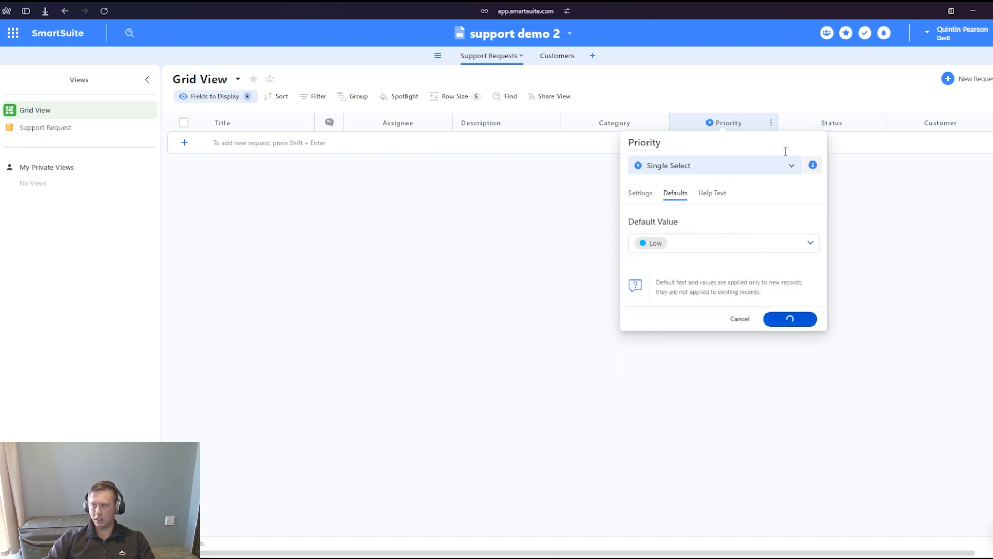
# - Set the default status of the Status field to New Request
pyautogui.click(821, 123)
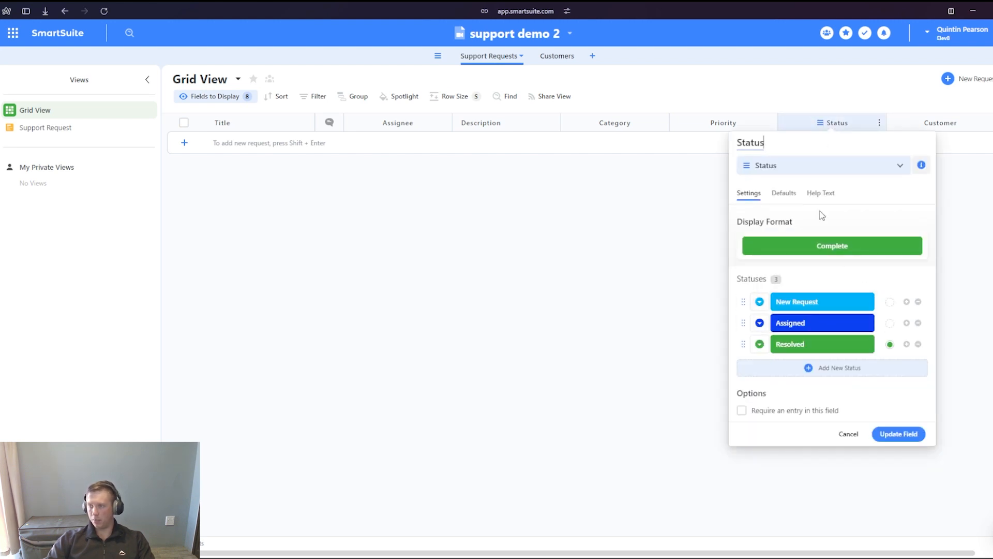
pyautogui.click(784, 193)
pyautogui.click(780, 242)
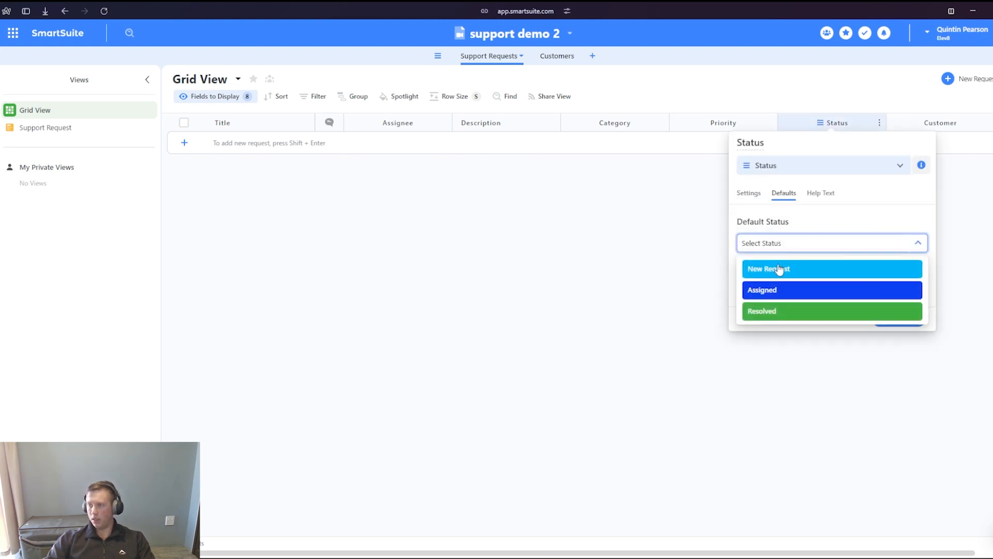
pyautogui.click(778, 268)
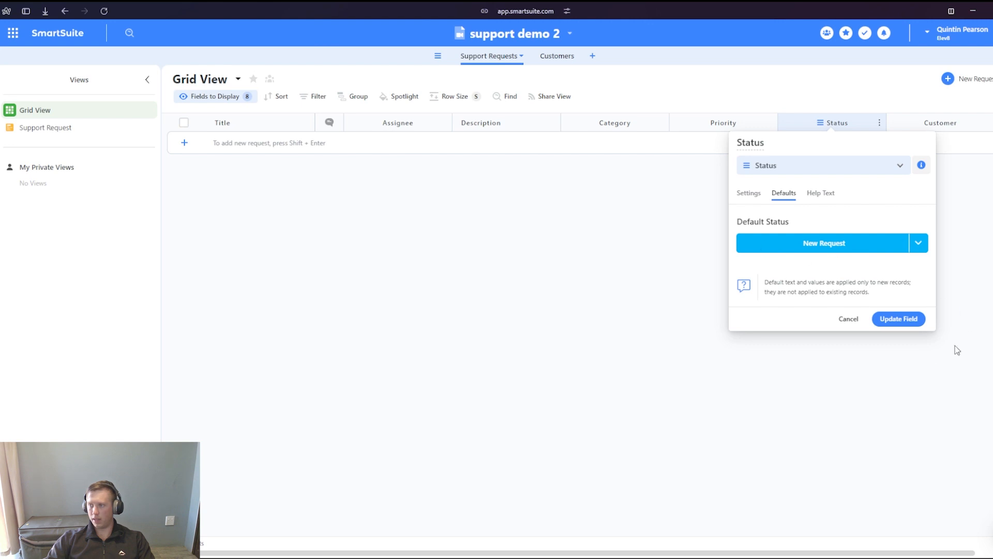
pyautogui.click(898, 319)
# - Make the Full Name, Email and Category fields required on the Support Request form
pyautogui.click(66, 130)
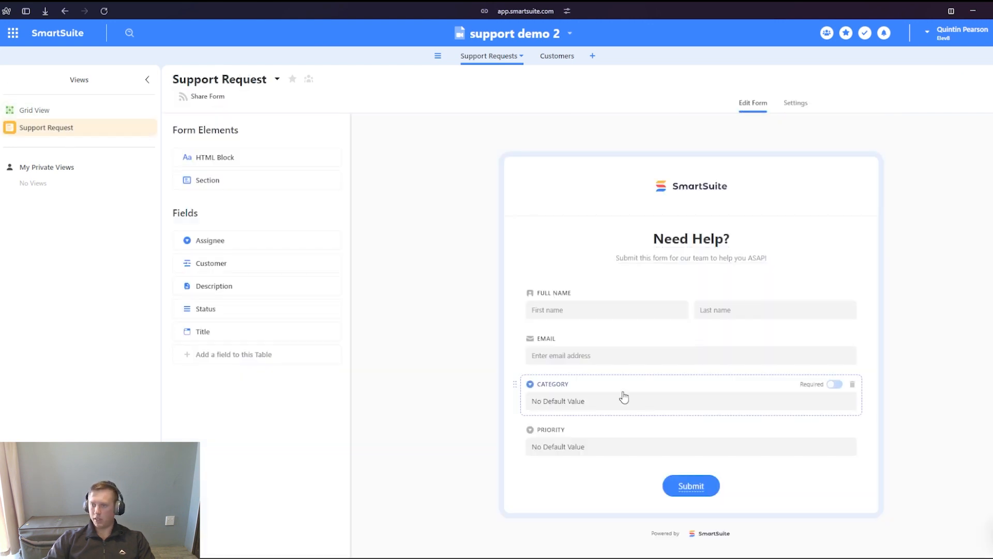
pyautogui.scroll(-1, 611, 403)
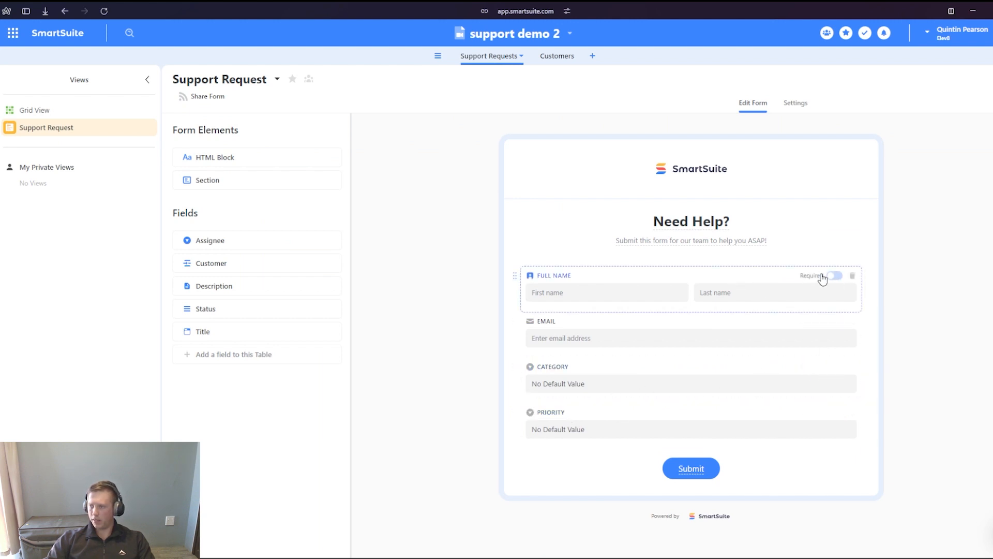
pyautogui.click(833, 276)
pyautogui.click(835, 321)
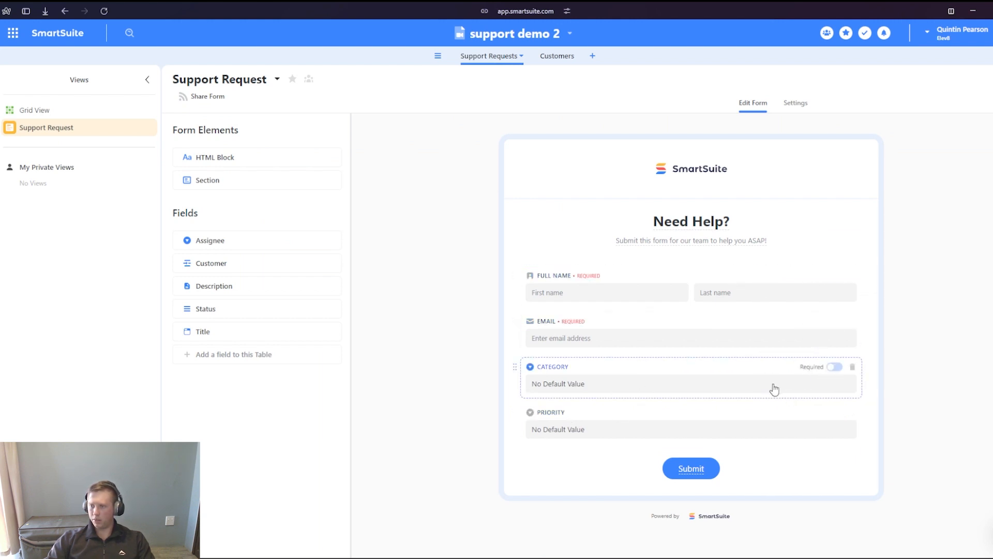
pyautogui.click(833, 367)
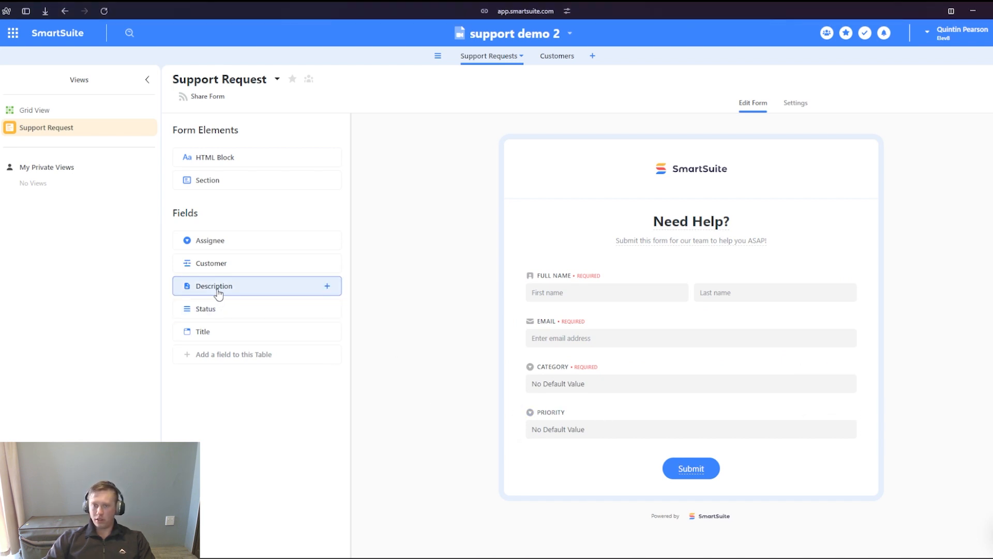
# - Add the Description field below Priority on the form and make it required
pyautogui.moveTo(217, 288); pyautogui.dragTo(519, 433)
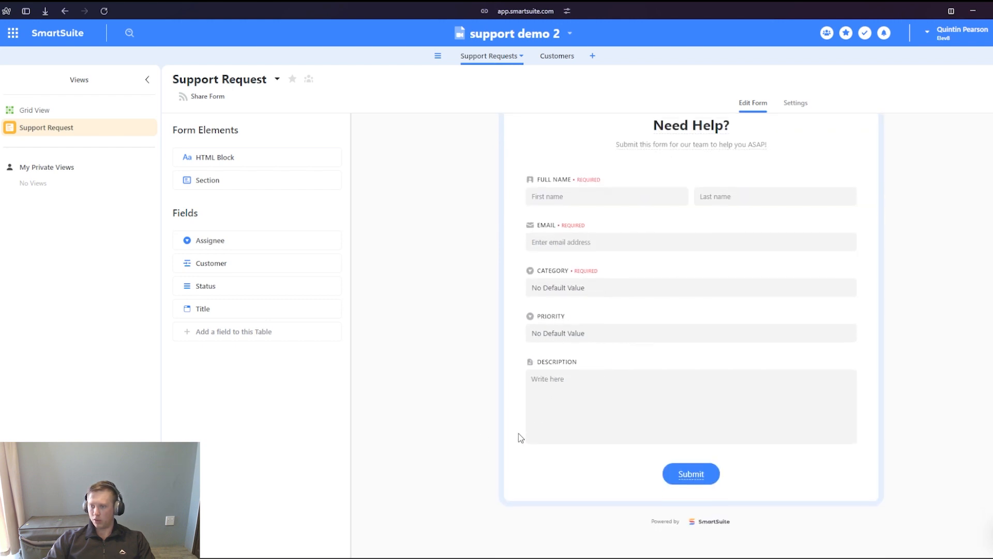
pyautogui.click(829, 358)
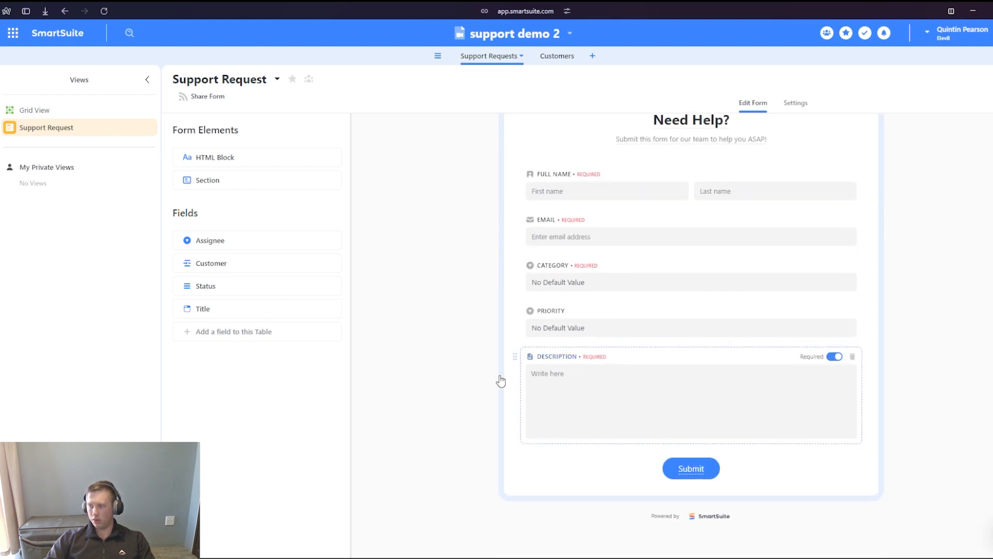
pyautogui.moveTo(1, 311)
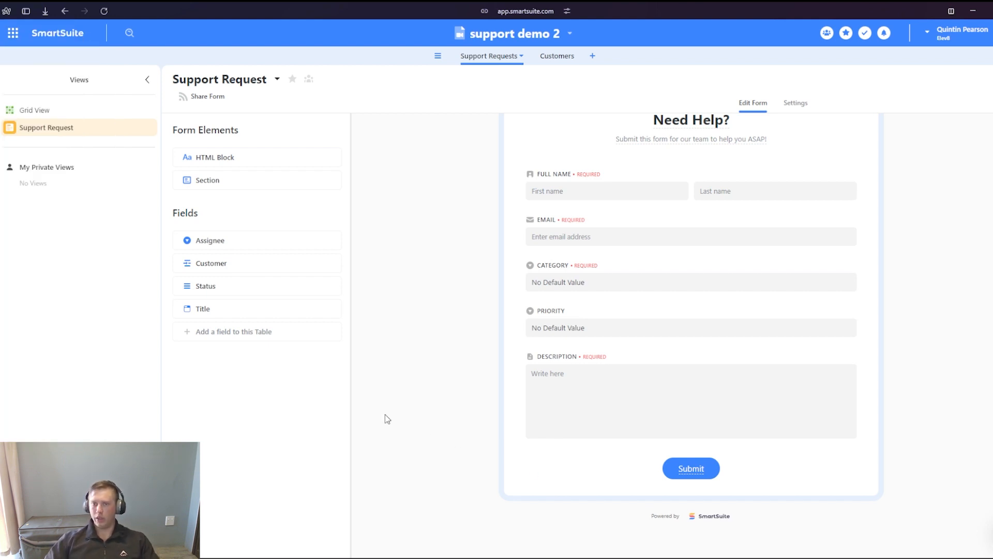
# - Create the solution's first automation and name it "New Support Request -> Create Customer"
pyautogui.scroll(3, 508, 177)
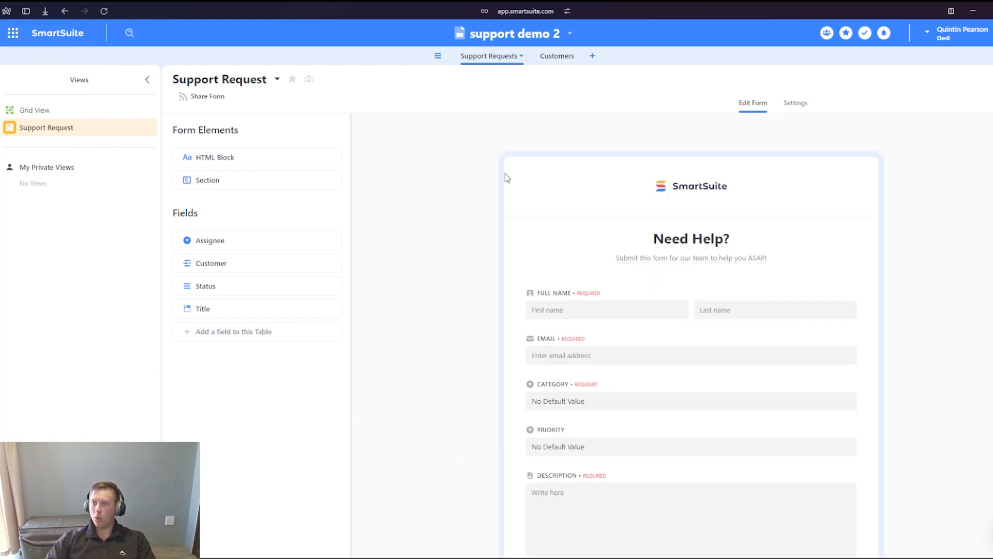
pyautogui.click(520, 37)
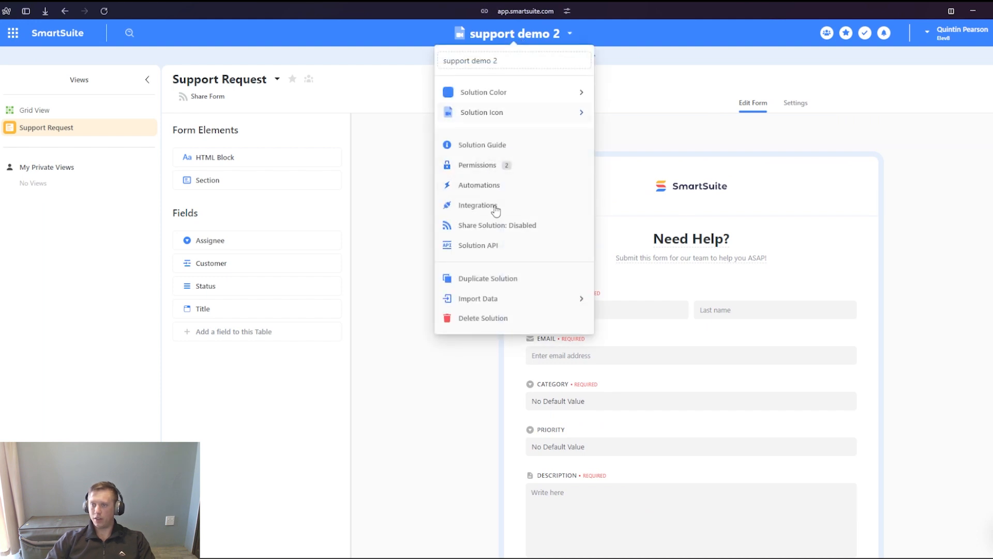
pyautogui.click(496, 184)
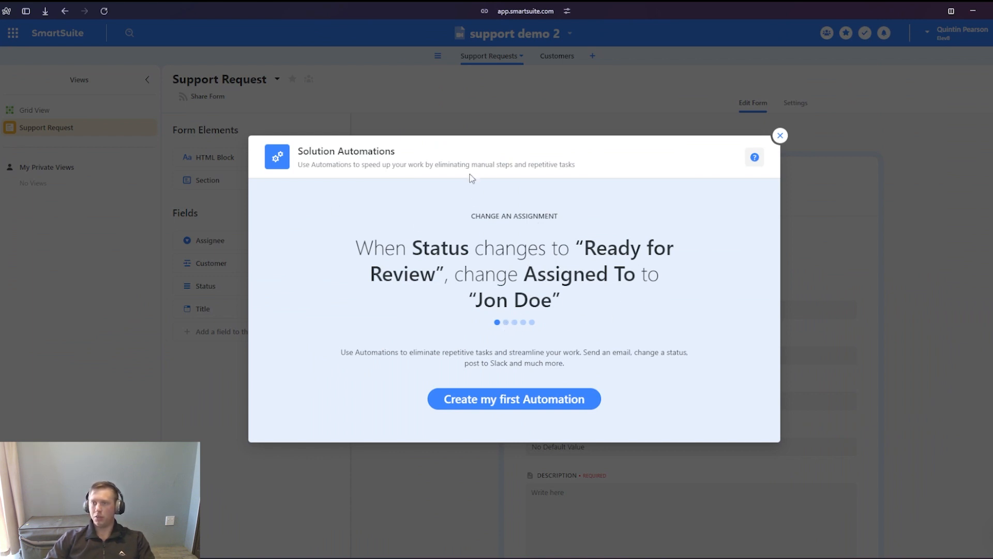
pyautogui.click(515, 404)
pyautogui.click(115, 53)
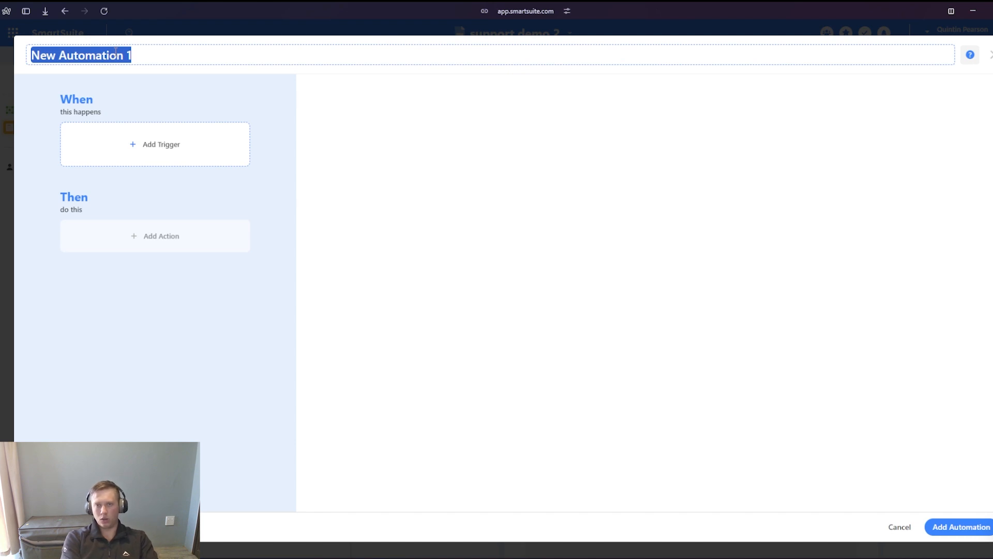
pyautogui.write('New Support Request -> Create Customer')
pyautogui.press('Return')
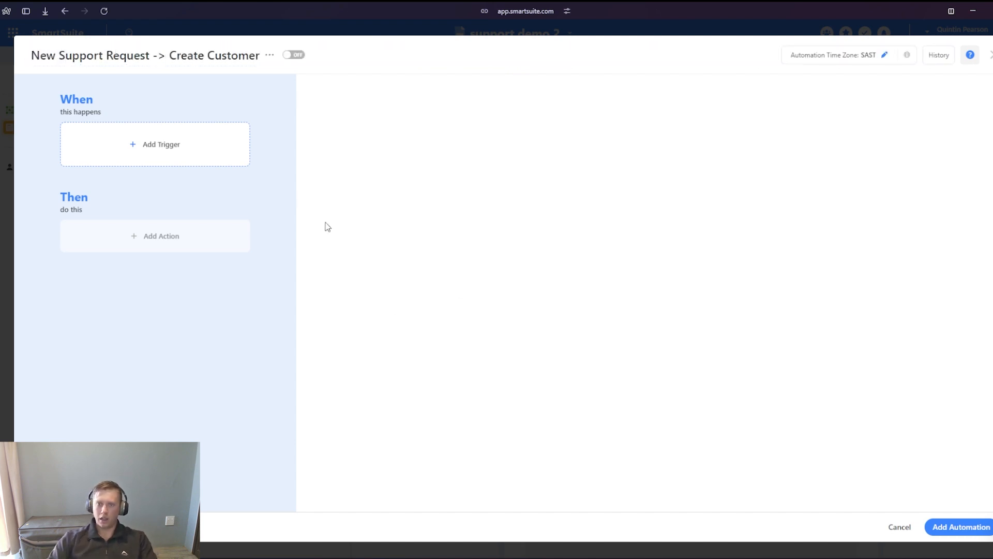
# - Trigger the automation when a record is created in Support Requests, with an action that creates a record in the Customers table
pyautogui.click(172, 154)
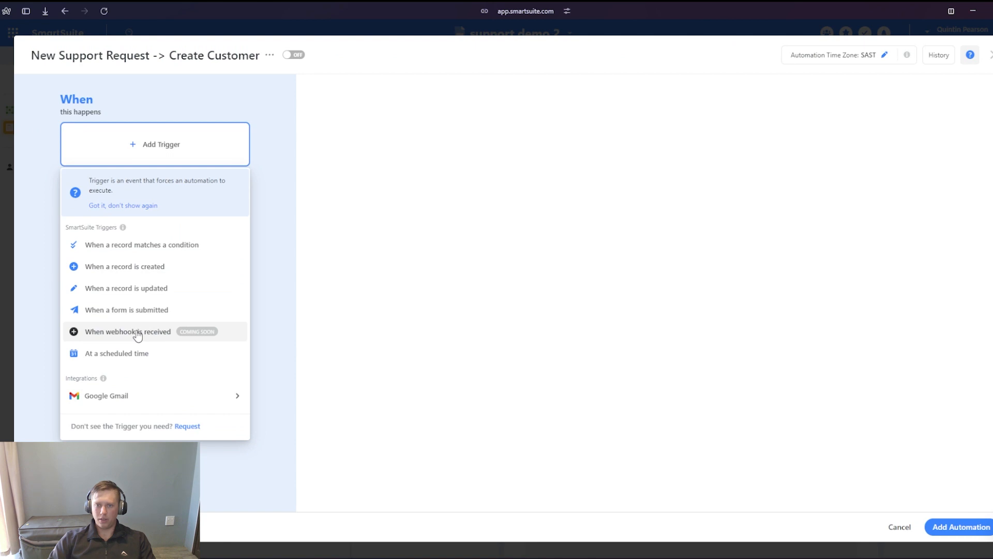
pyautogui.click(133, 269)
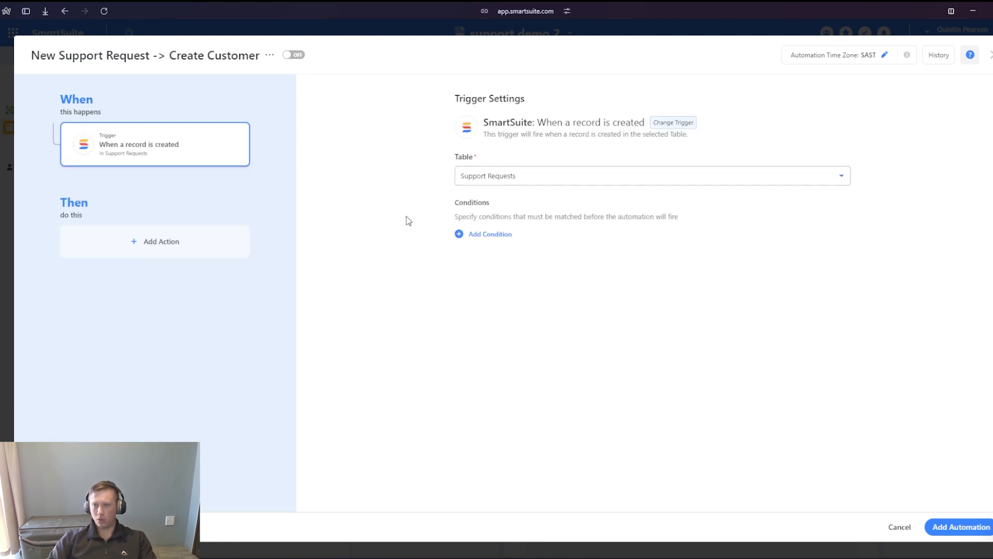
pyautogui.click(145, 250)
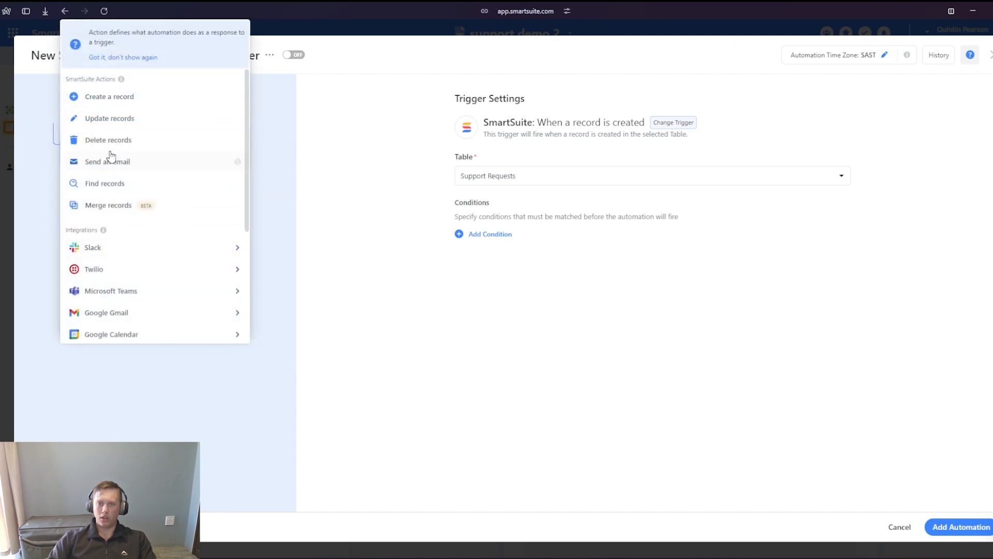
pyautogui.click(122, 100)
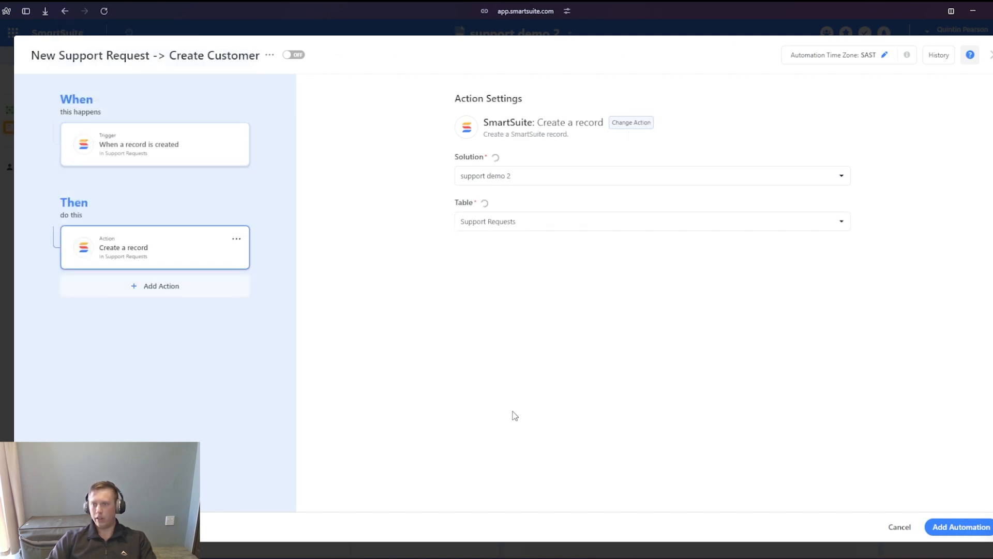
pyautogui.click(519, 230)
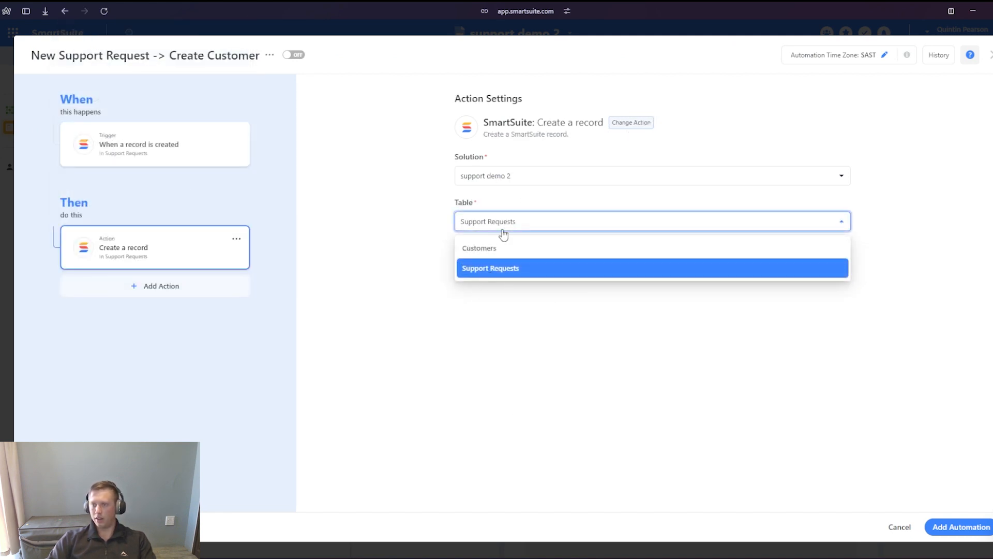
pyautogui.click(507, 249)
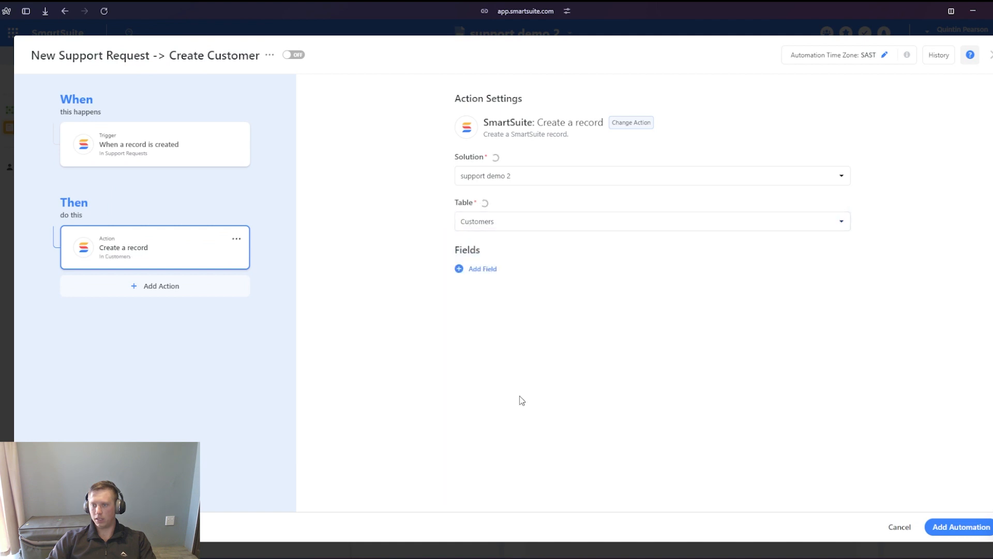
# - Add the First Name and Last Name parts of Full Name as fields in the create-record action for Customers
pyautogui.click(472, 269)
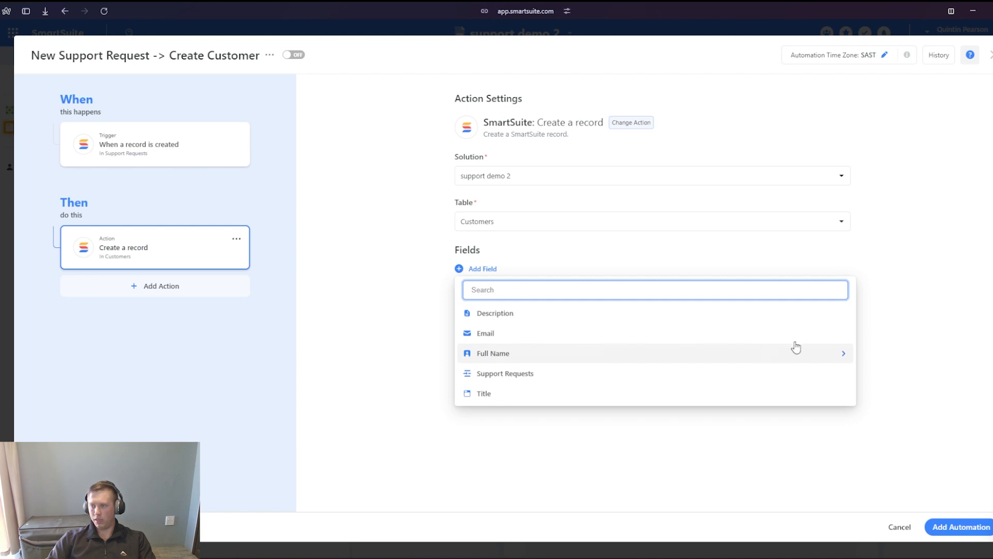
pyautogui.click(844, 353)
pyautogui.click(616, 330)
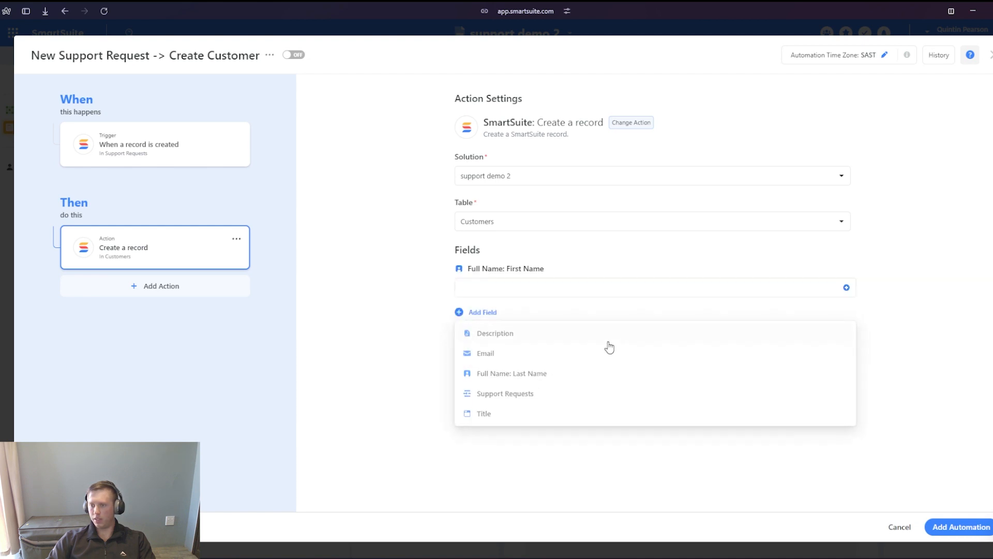
pyautogui.click(461, 314)
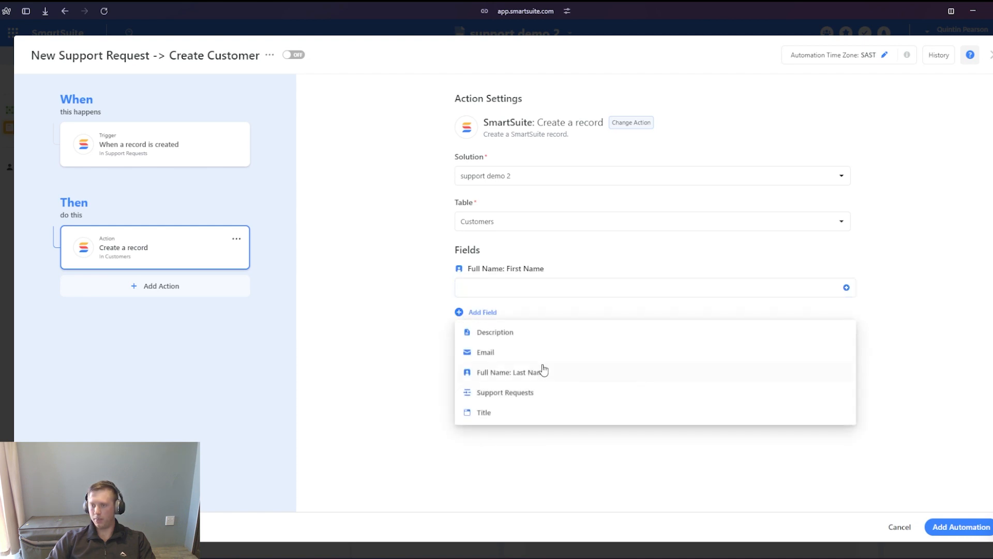
pyautogui.click(759, 378)
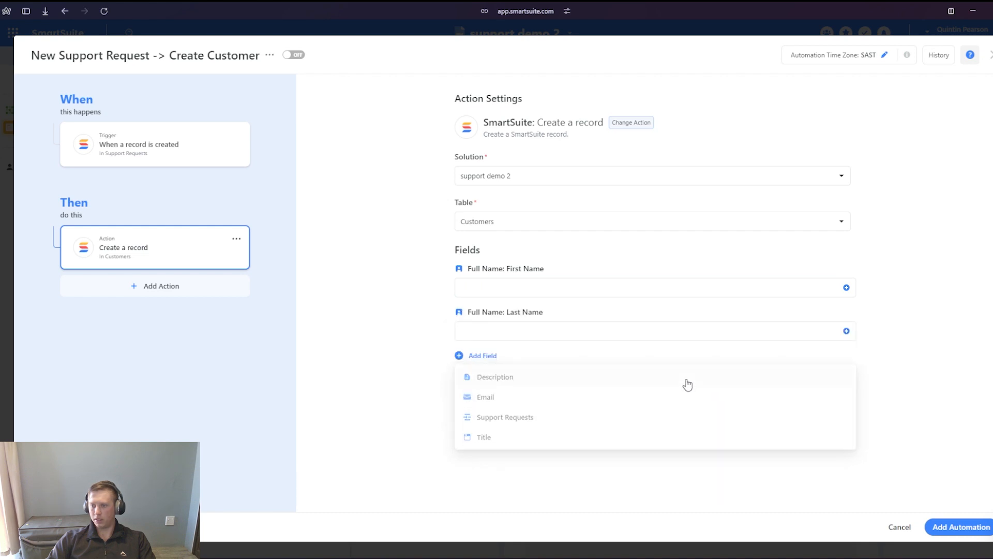
# - Add the Support Requests and Email fields to the Customers create-record action
pyautogui.click(473, 358)
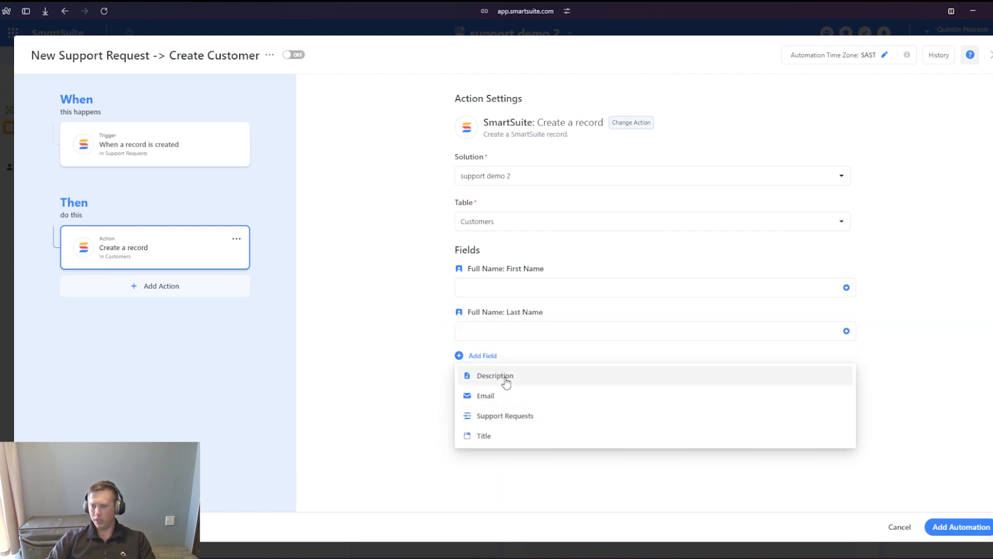
pyautogui.click(512, 416)
pyautogui.click(461, 400)
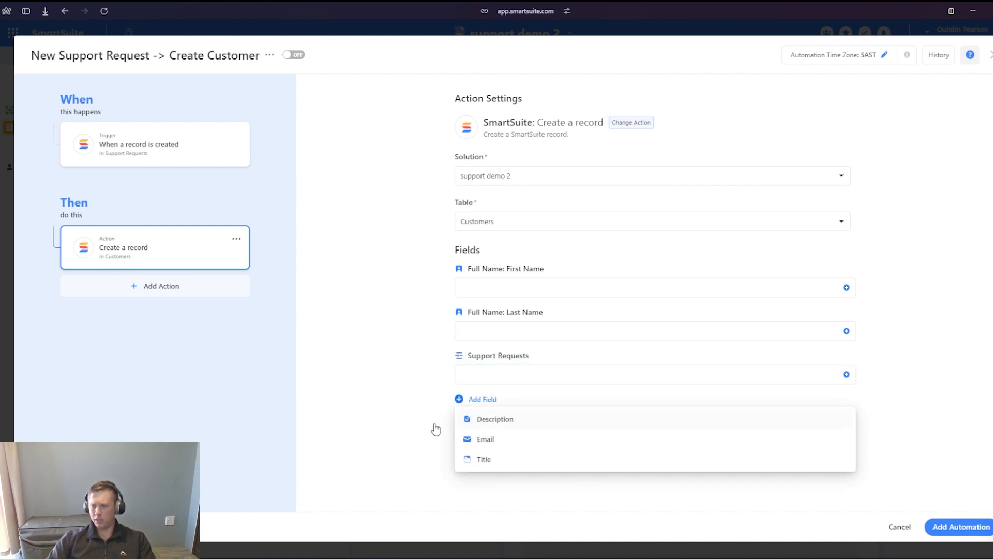
pyautogui.click(512, 446)
pyautogui.click(388, 398)
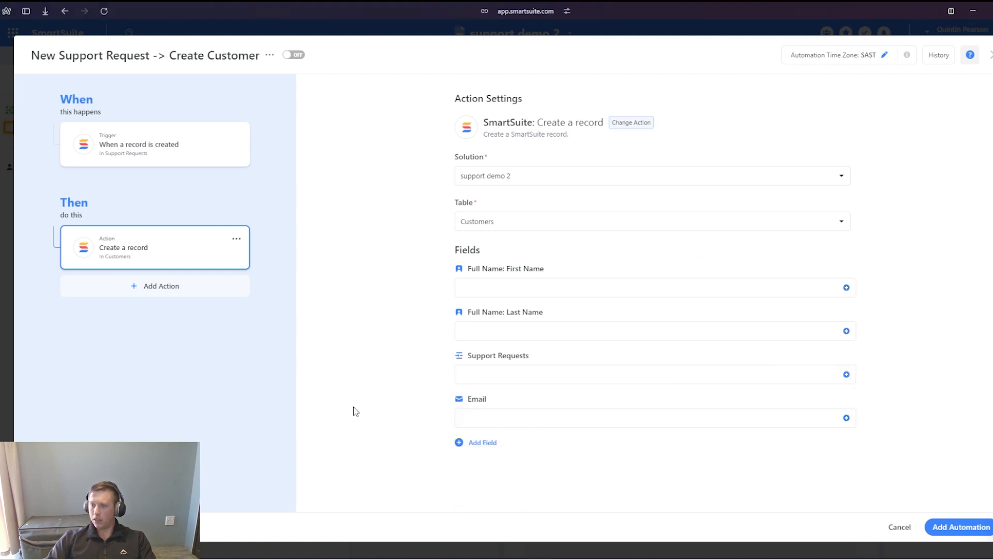
pyautogui.click(504, 292)
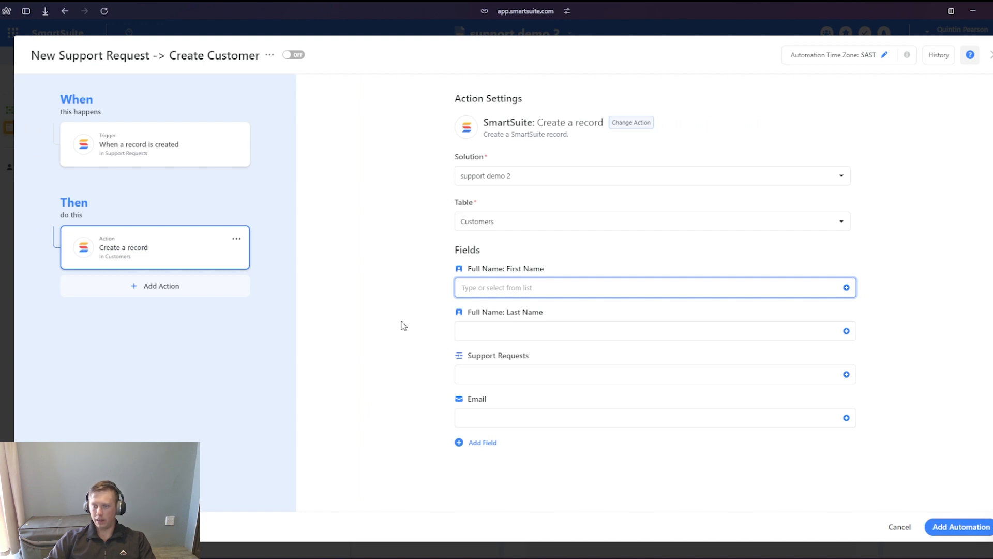
pyautogui.write('asdfd')
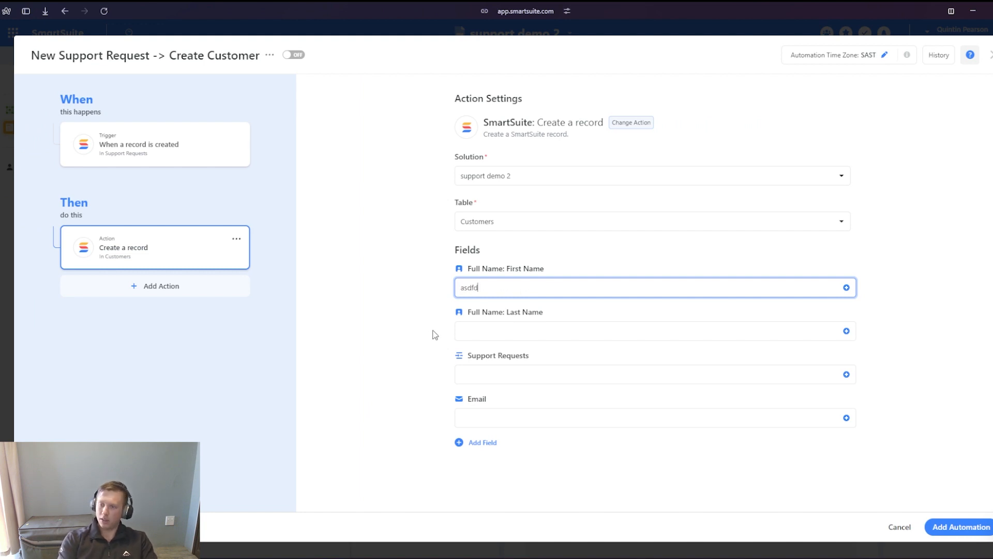
pyautogui.press('BackSpace')
pyautogui.press('BackSpace')
pyautogui.press('BackSpace')
pyautogui.press('BackSpace')
pyautogui.press('BackSpace')
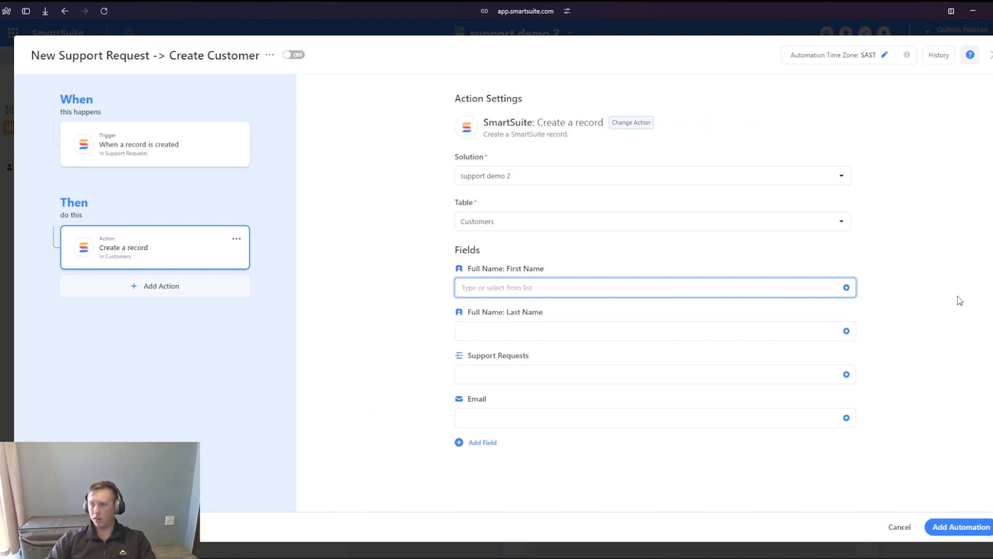
pyautogui.click(889, 303)
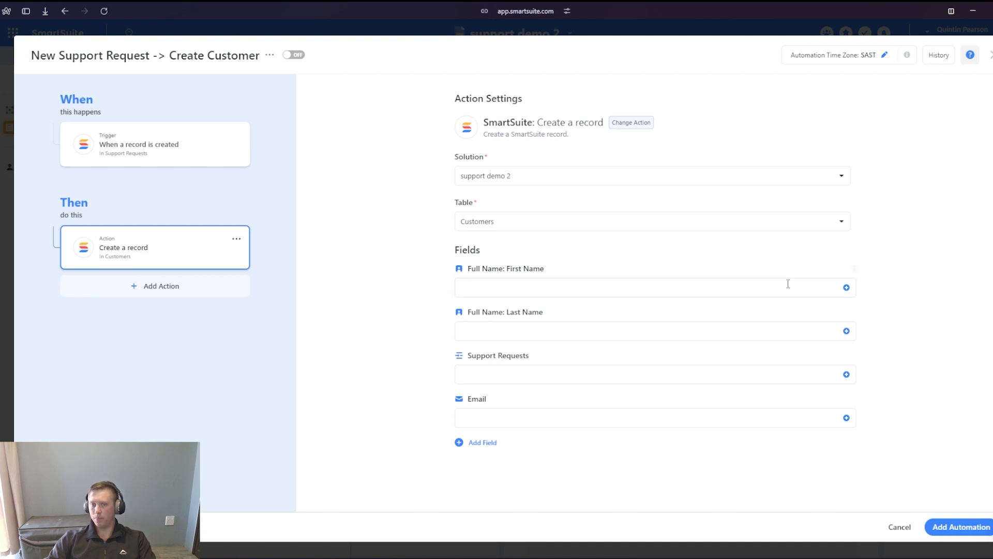
# - Fill the action's Full Name: First Name field with the trigger record's Full Name: First Name
pyautogui.click(849, 288)
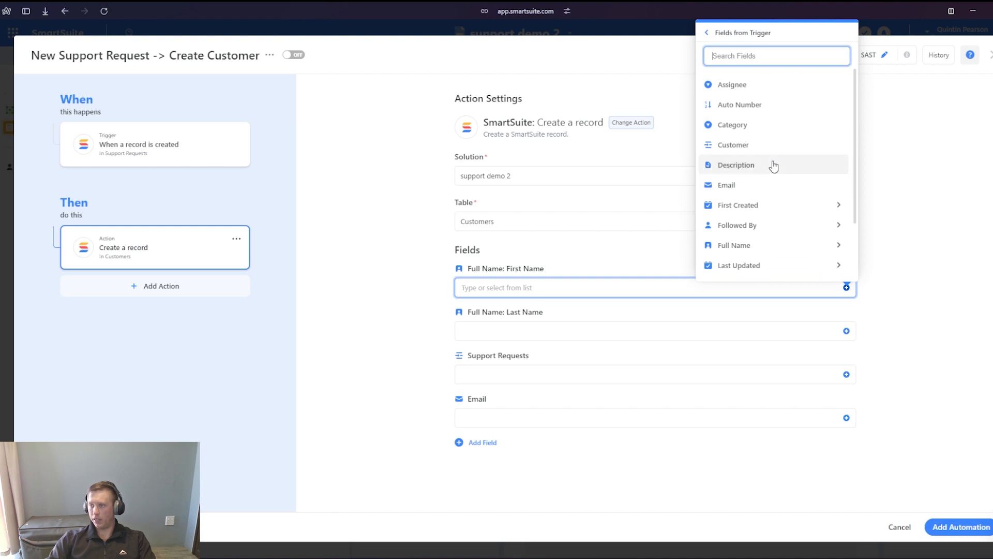
pyautogui.scroll(-2, 771, 171)
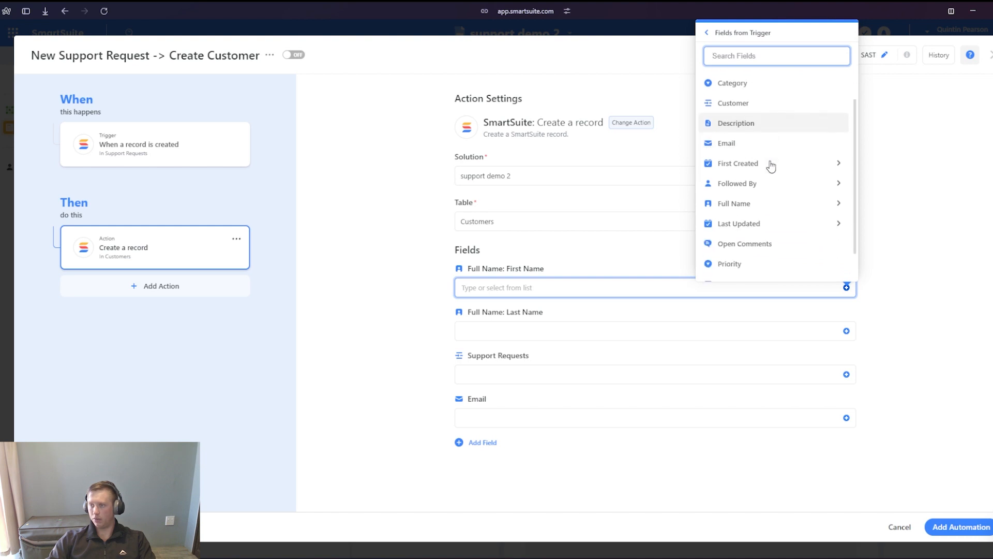
pyautogui.click(838, 196)
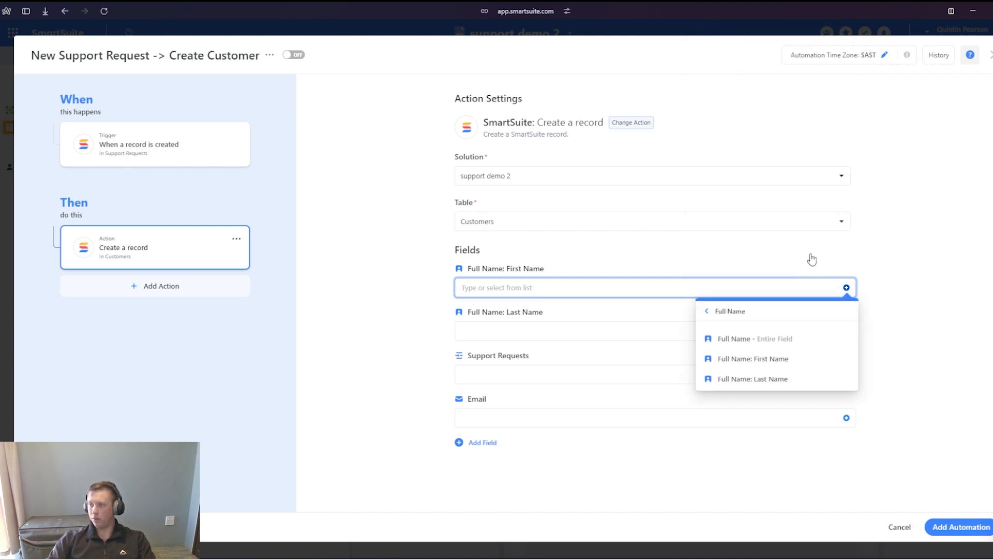
pyautogui.click(761, 360)
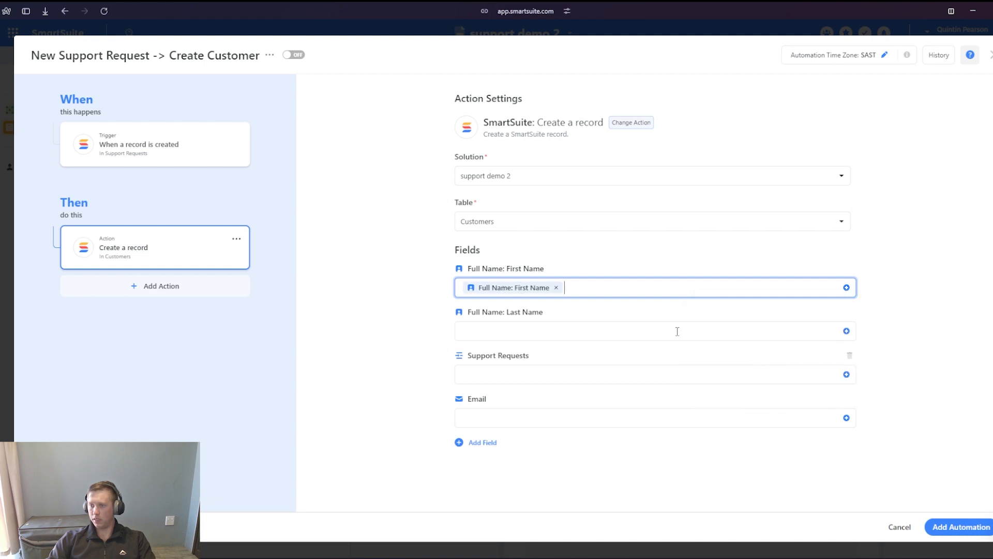
# - Fill the action's Full Name: Last Name field with the trigger record's Full Name: Last Name
pyautogui.click(660, 330)
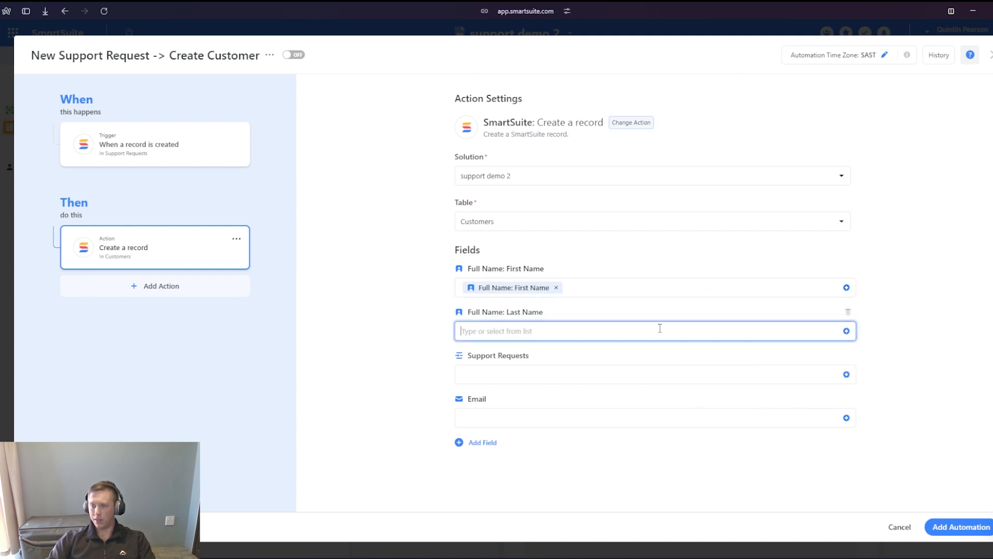
pyautogui.click(846, 331)
pyautogui.scroll(-1, 761, 259)
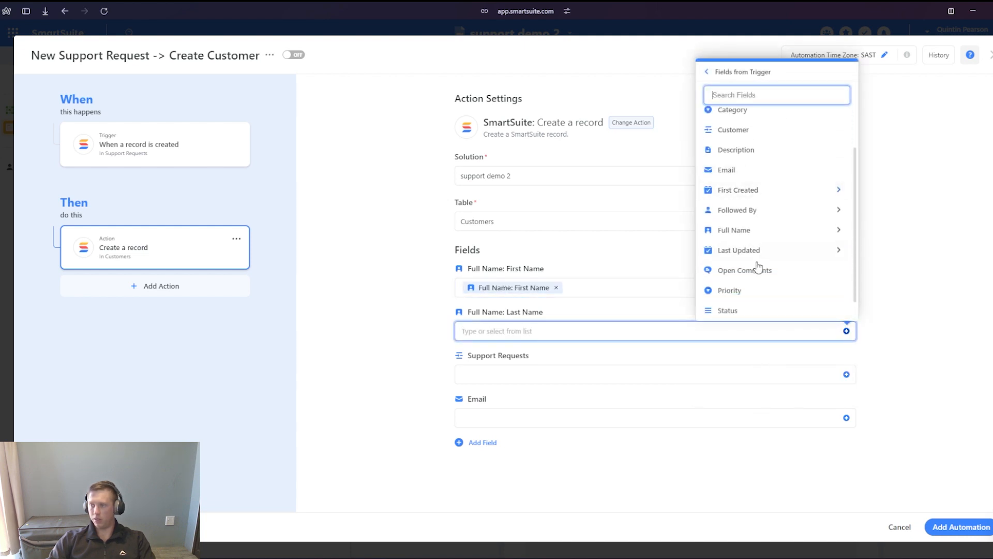
pyautogui.click(838, 230)
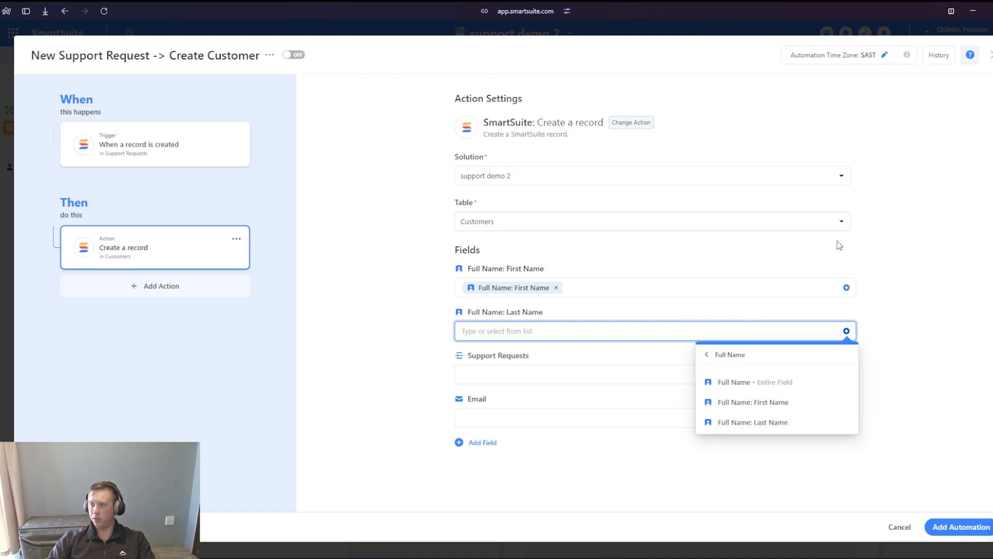
pyautogui.click(766, 422)
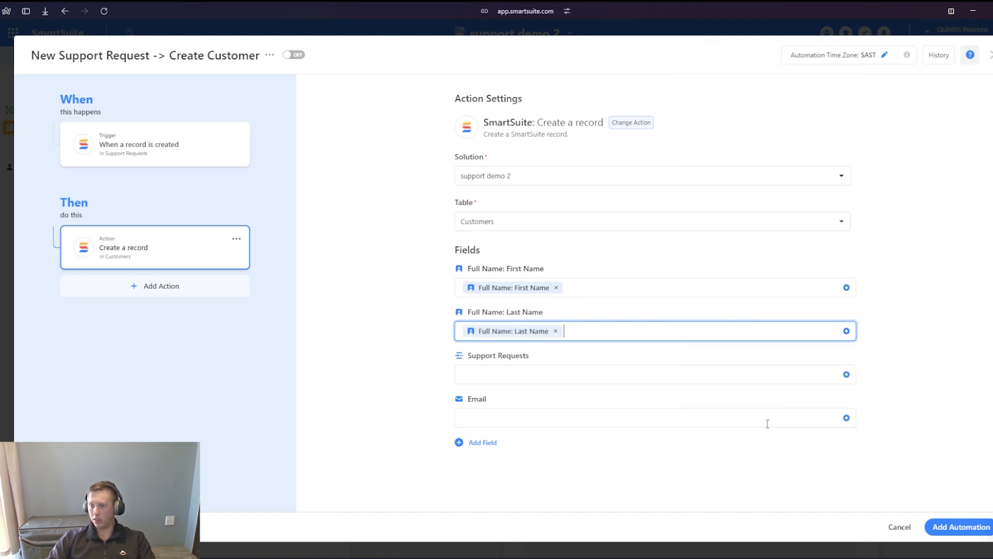
# - Map the action's Support Requests field to the trigger record's Title and its Email field to the trigger's Email
pyautogui.click(514, 373)
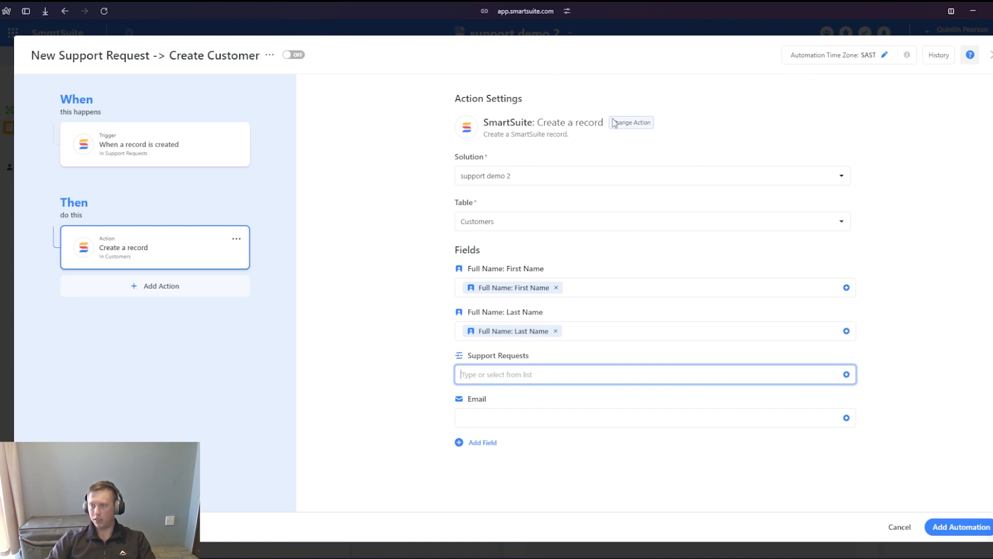
pyautogui.click(846, 374)
pyautogui.scroll(-3, 746, 259)
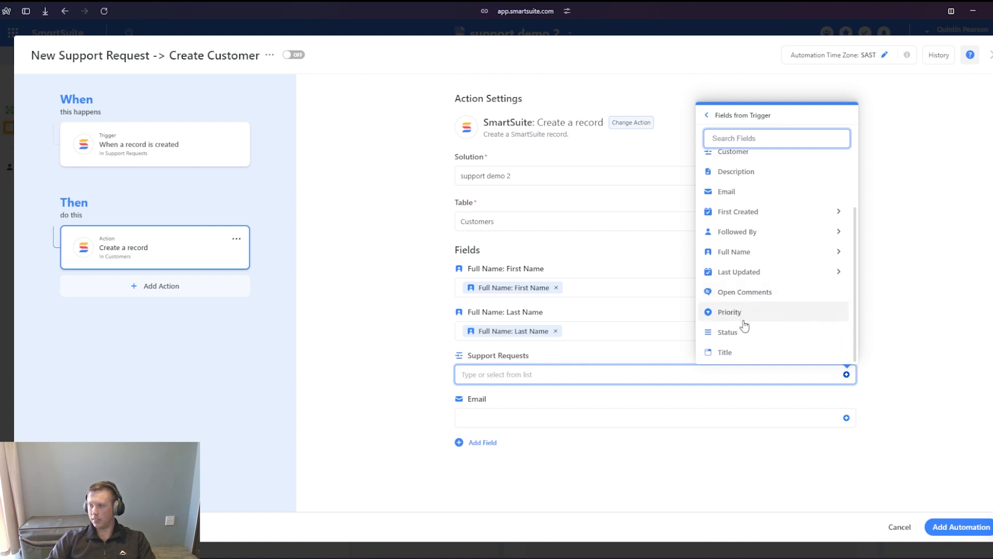
pyautogui.click(725, 352)
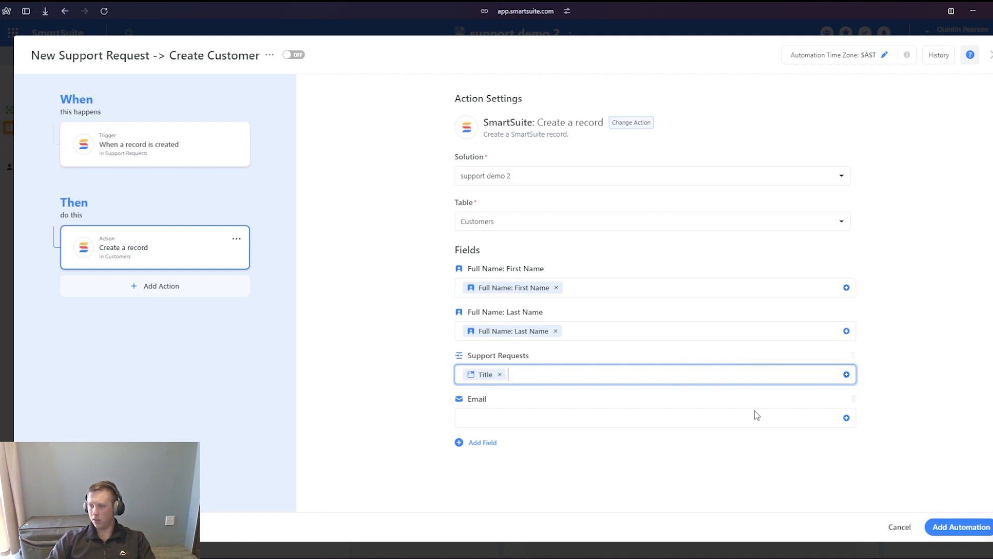
pyautogui.click(510, 418)
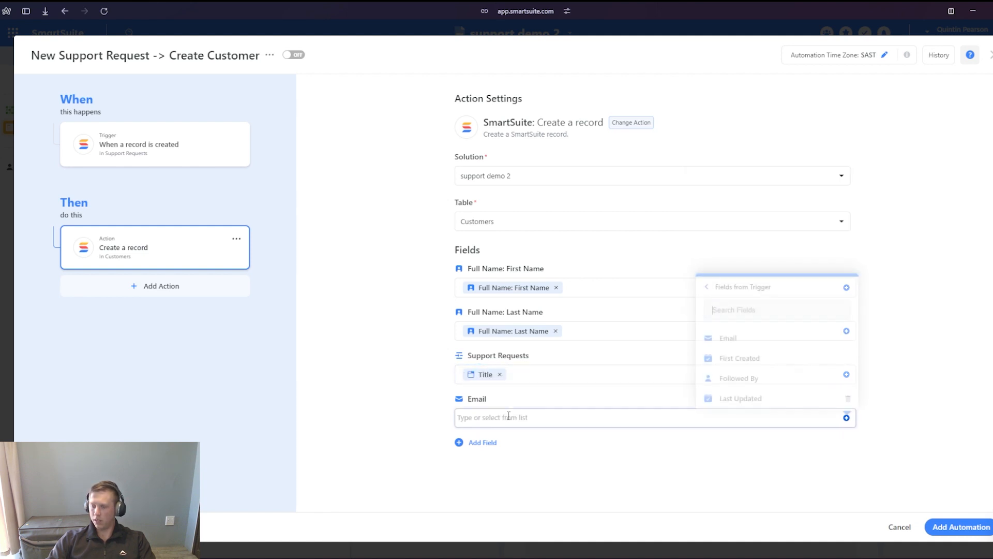
pyautogui.click(755, 339)
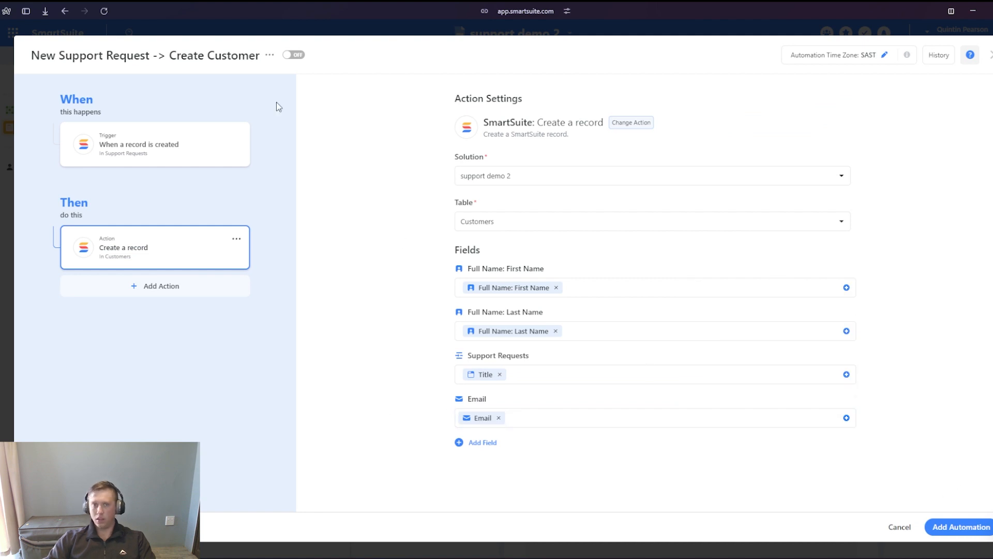
# - Save the new automation, switch it on, and close the solution's automation list
pyautogui.click(935, 530)
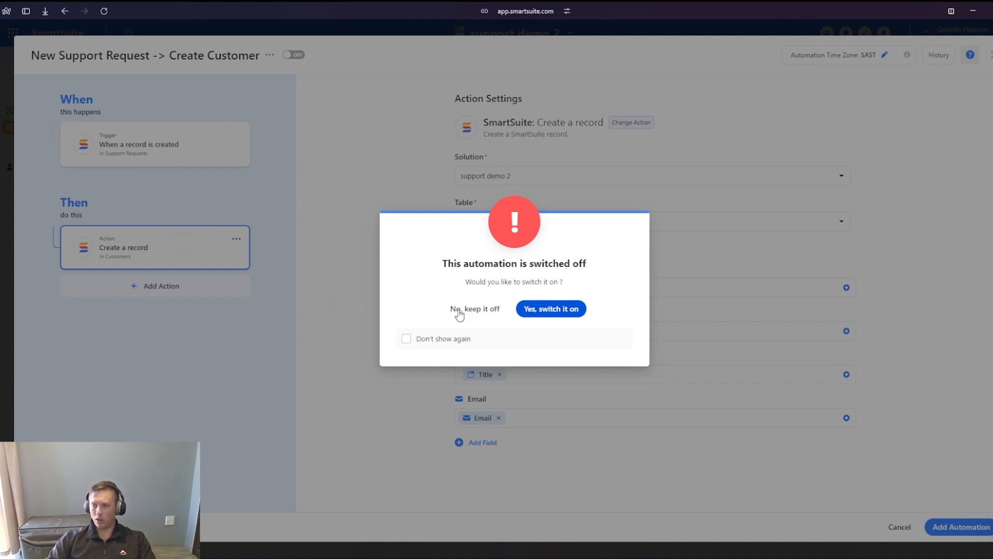
pyautogui.click(564, 309)
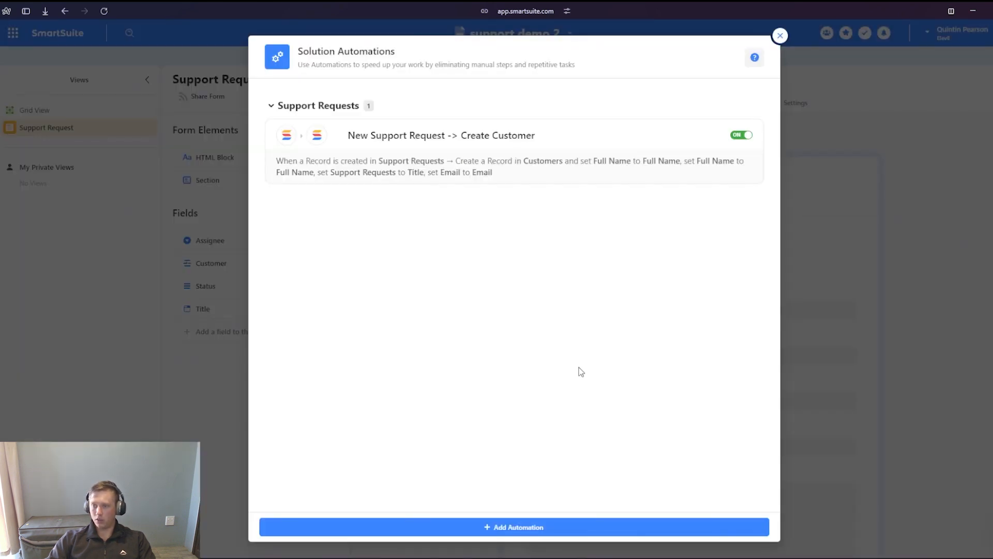
pyautogui.press('Escape')
# - In the Support Requests Grid View, change the Title field from manual input to Auto Generated and accept the conversion
pyautogui.click(78, 110)
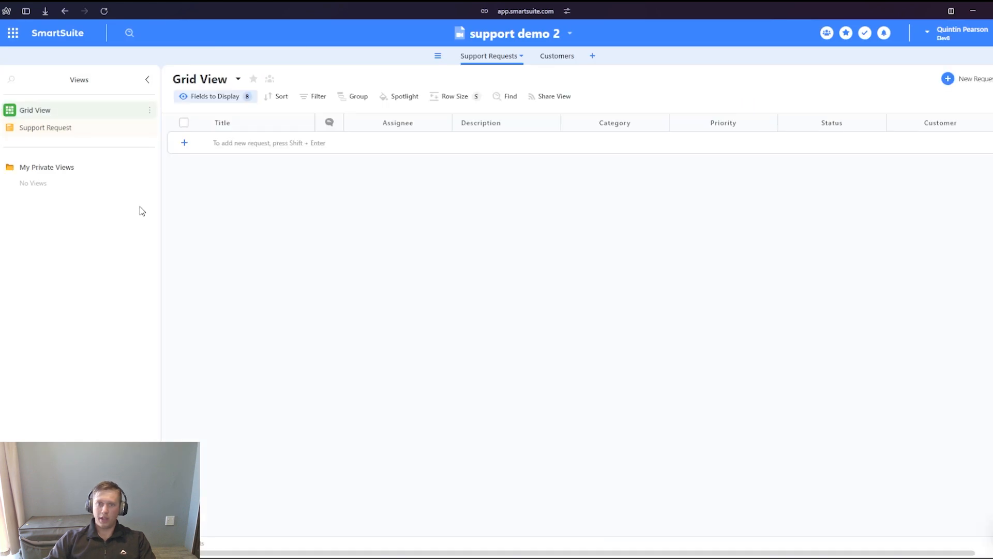
pyautogui.click(255, 127)
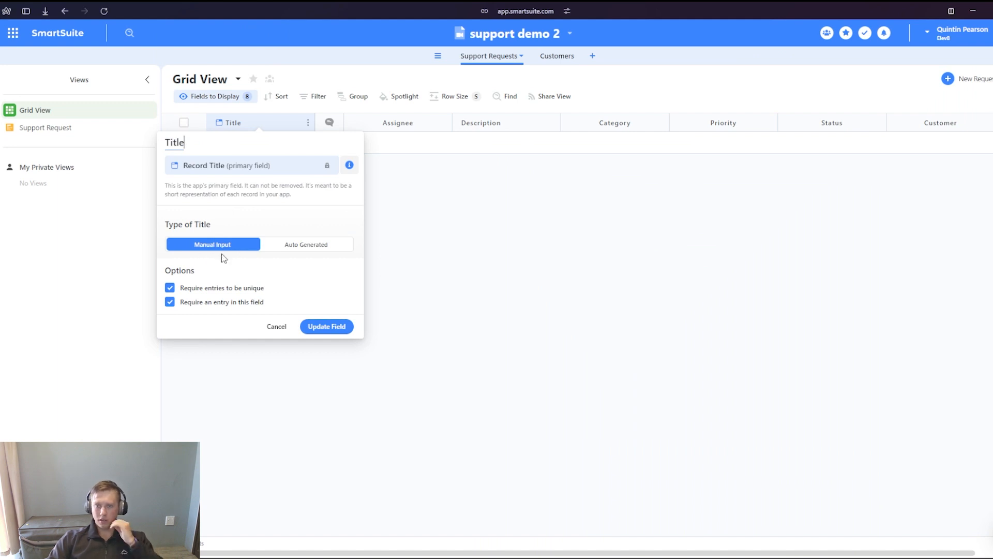
pyautogui.click(192, 294)
pyautogui.click(308, 248)
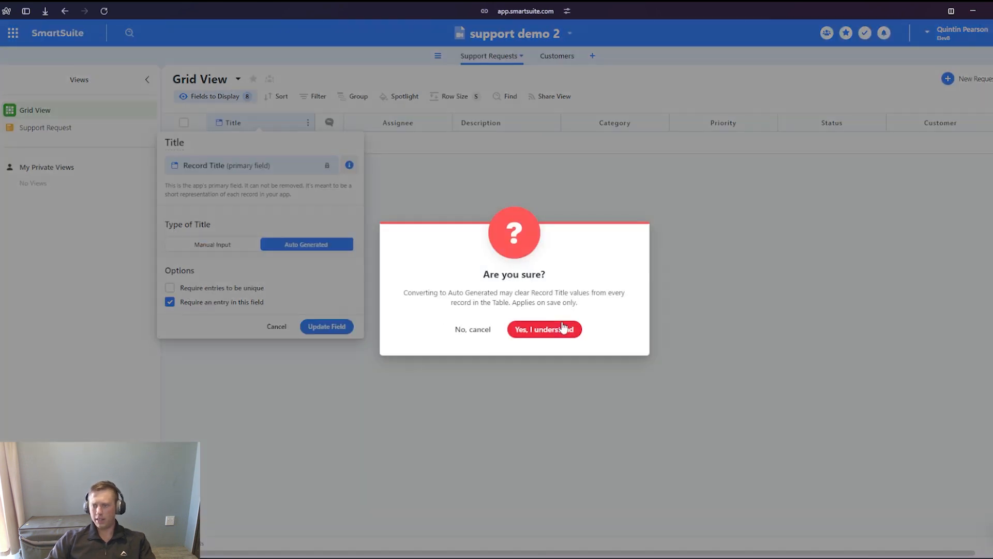
pyautogui.click(563, 327)
# - Build the auto-generated Title from the Full Name field, a hyphen "-" and the Category field
pyautogui.click(238, 318)
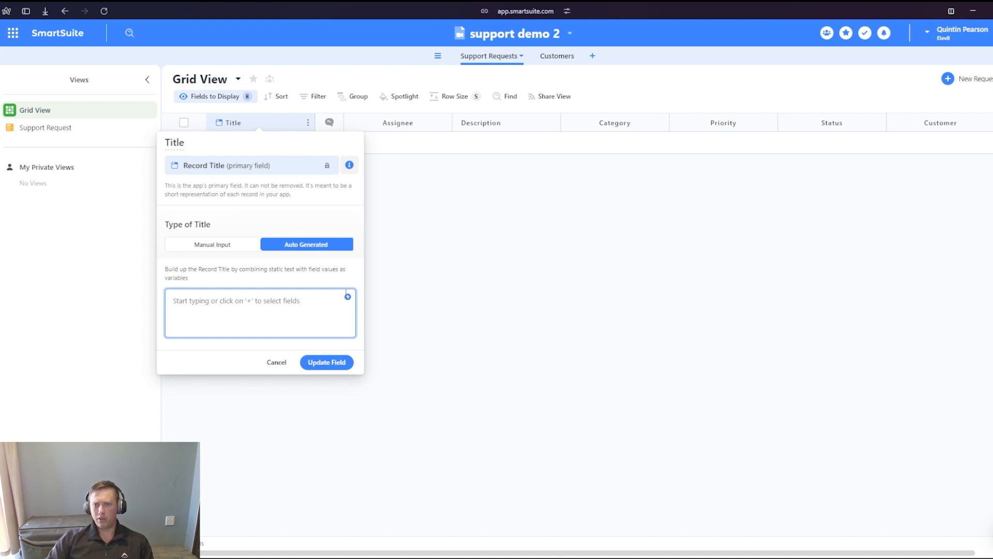
pyautogui.click(348, 297)
pyautogui.scroll(-2, 196, 398)
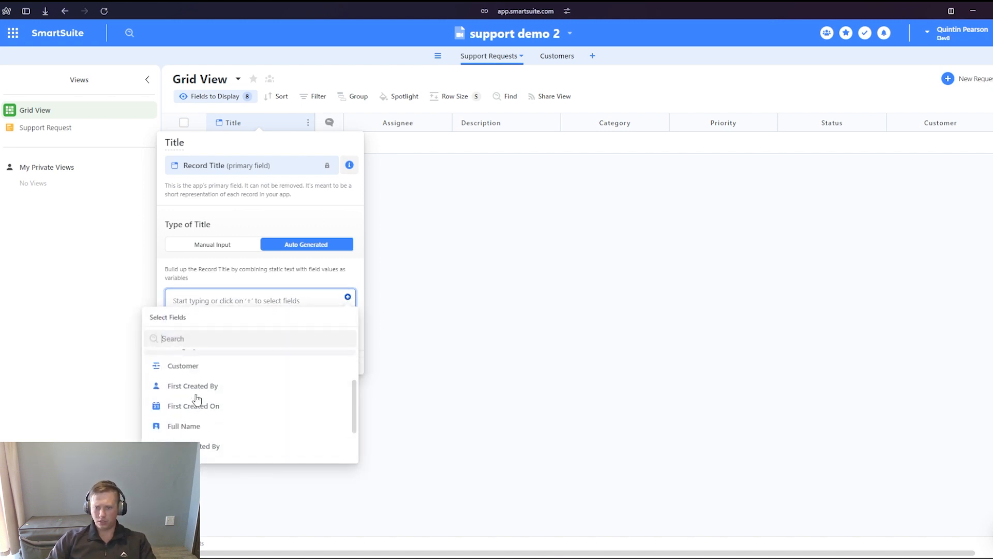
pyautogui.click(194, 431)
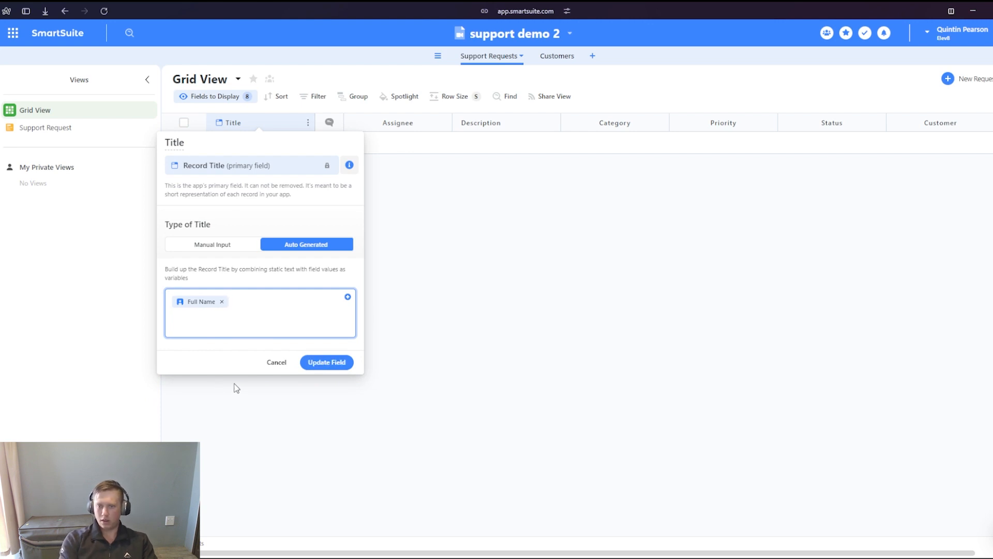
pyautogui.write('-')
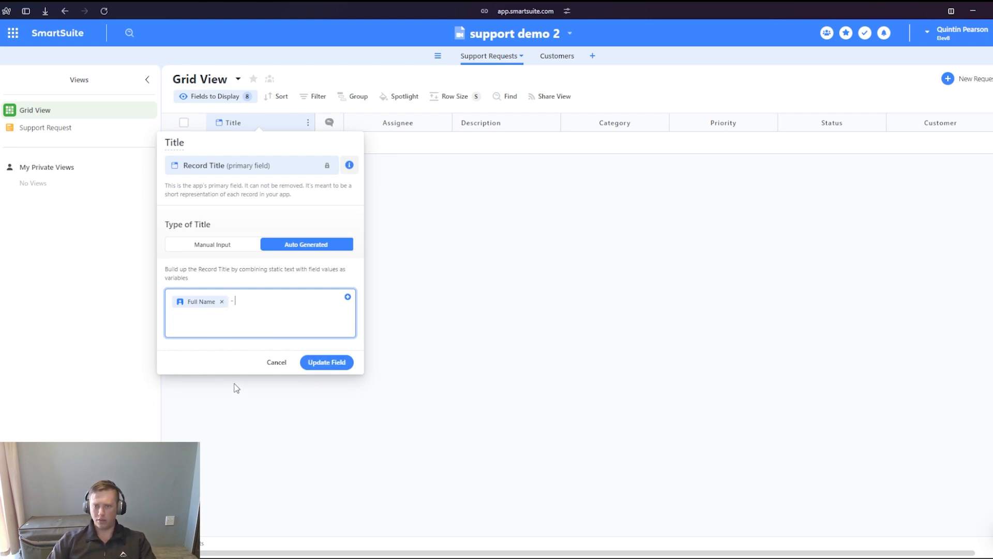
pyautogui.click(348, 298)
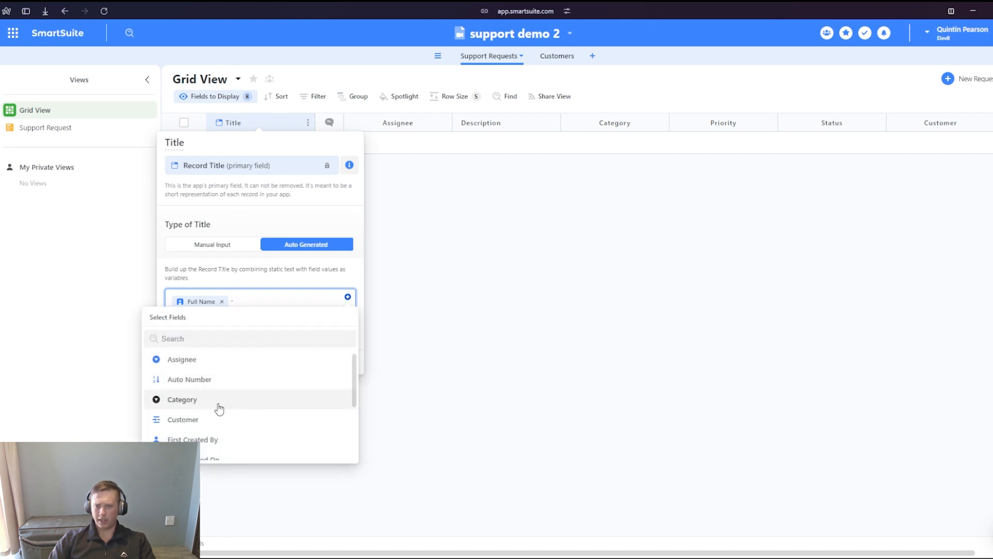
pyautogui.click(220, 406)
pyautogui.click(253, 128)
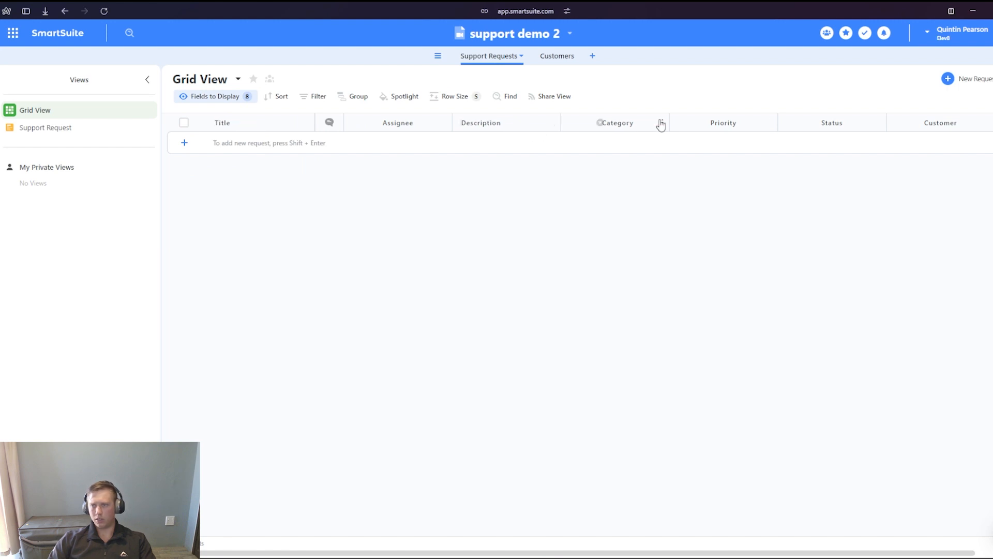
# - In the Customers table, change the Title field from manual input to Auto Generated and accept the conversion
pyautogui.click(555, 58)
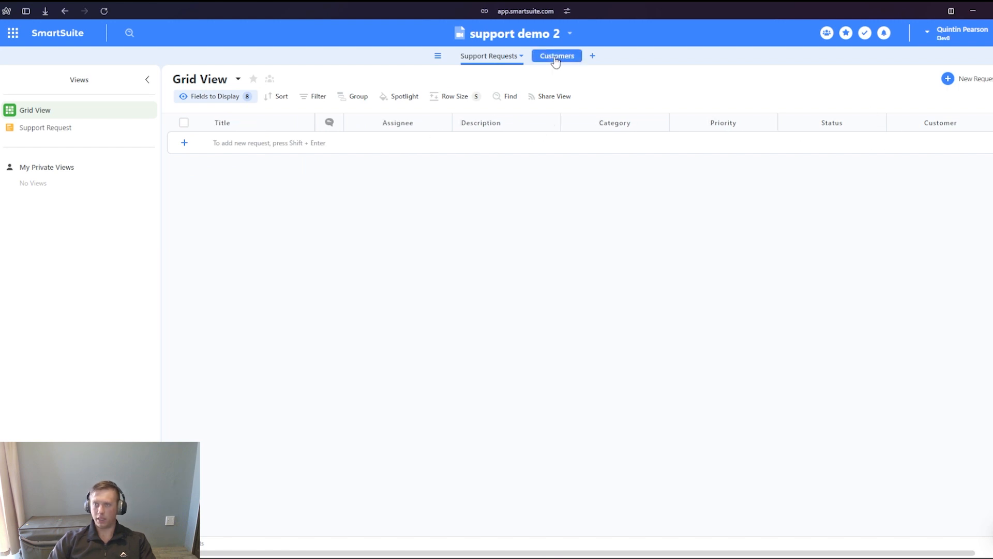
pyautogui.click(266, 125)
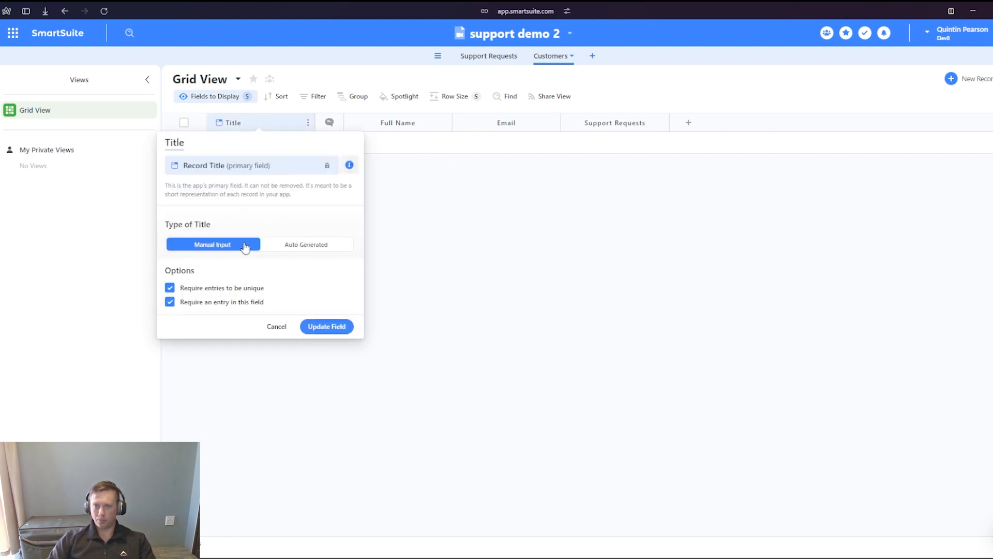
pyautogui.click(281, 244)
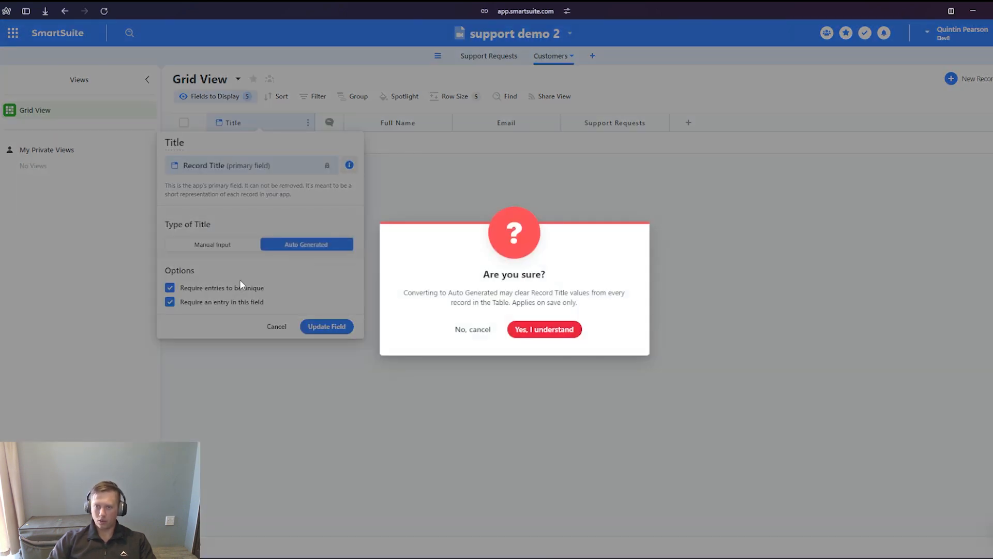
pyautogui.click(559, 333)
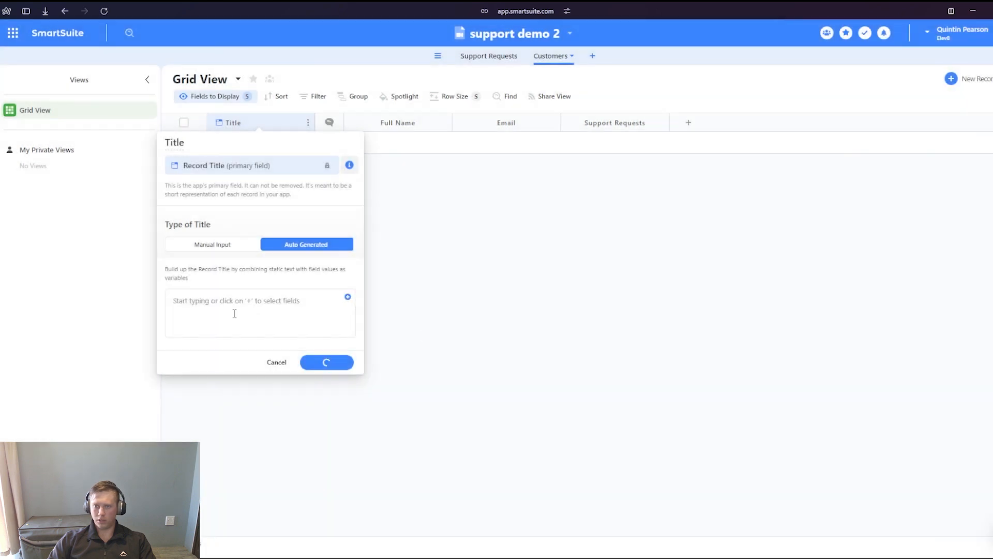
# - Build the Customers Title from the Full Name field, update it, and remove the Full Name column from the grid display
pyautogui.click(348, 298)
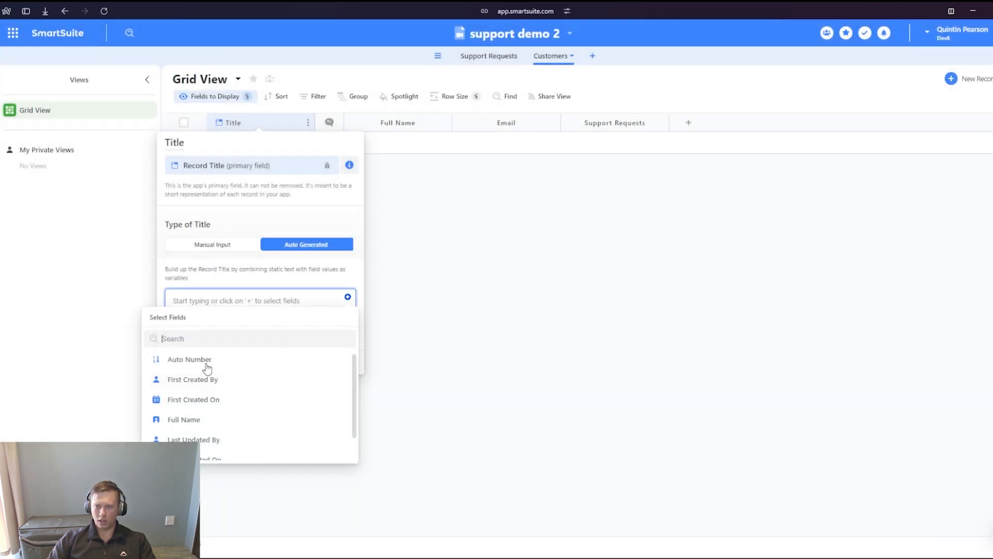
pyautogui.click(188, 420)
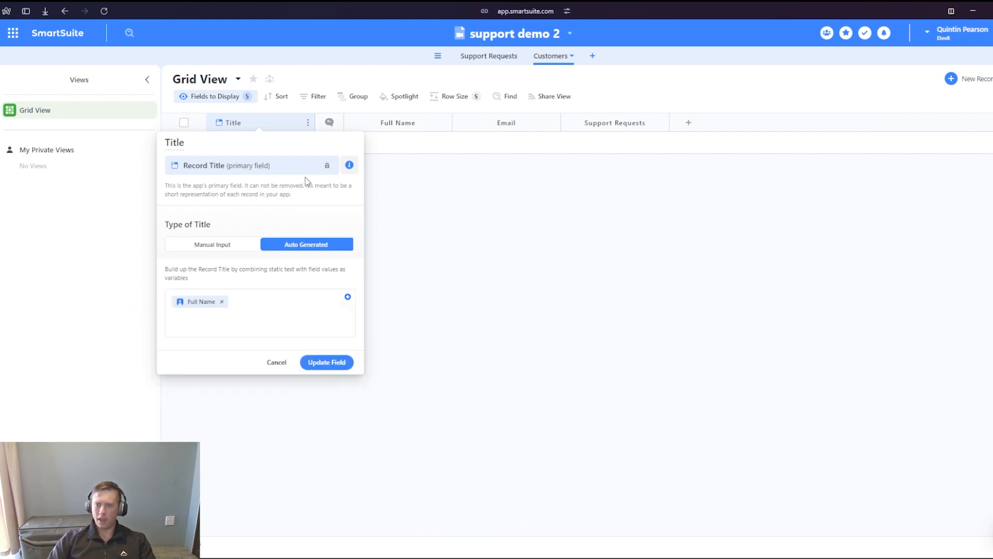
pyautogui.click(321, 363)
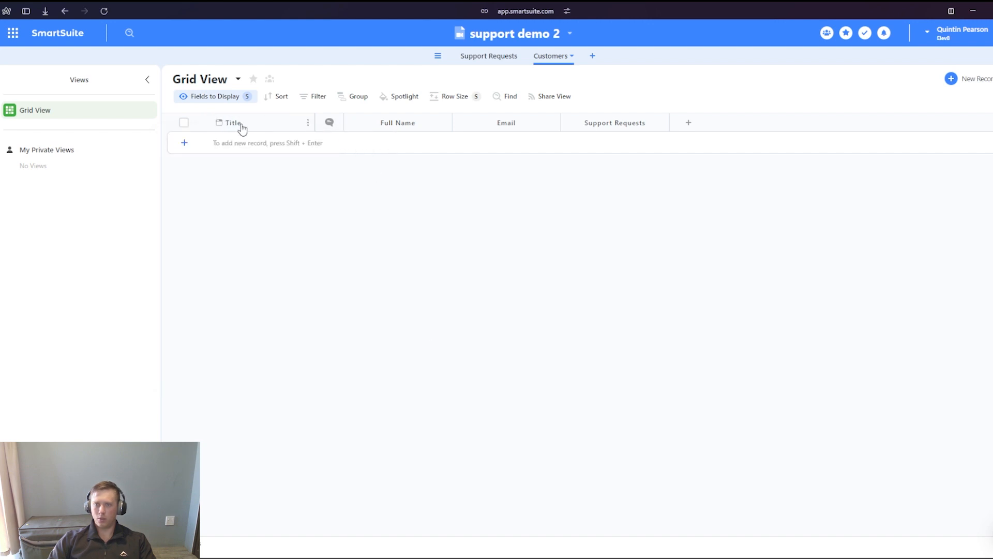
pyautogui.click(410, 126)
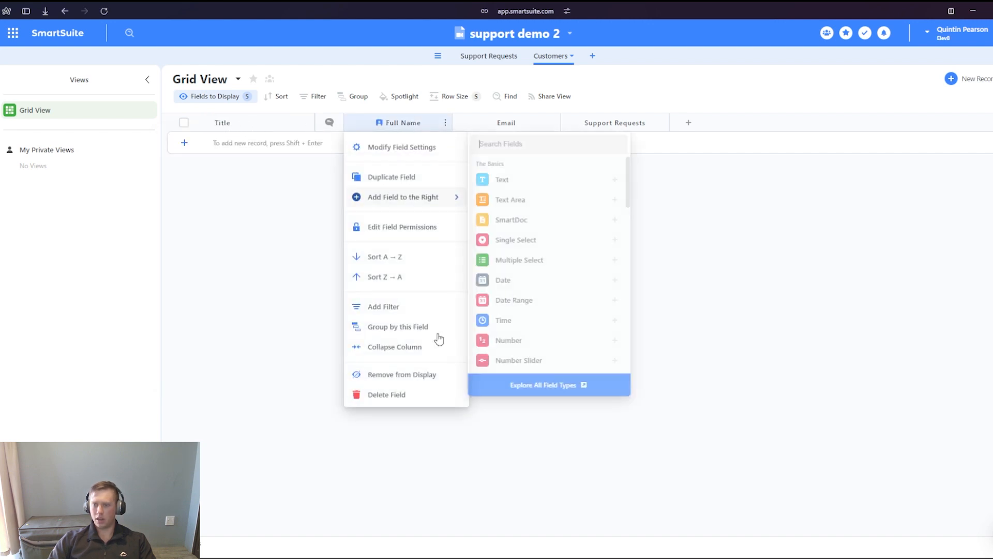
pyautogui.click(406, 377)
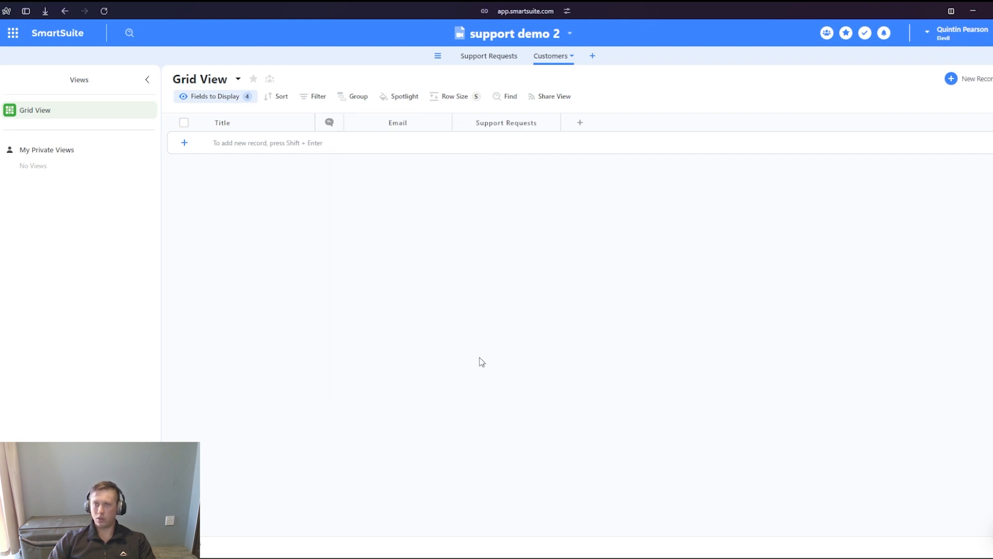
# - Share the Support Request form from the Support Requests table, copy its shareable link, and open the public form
pyautogui.click(489, 56)
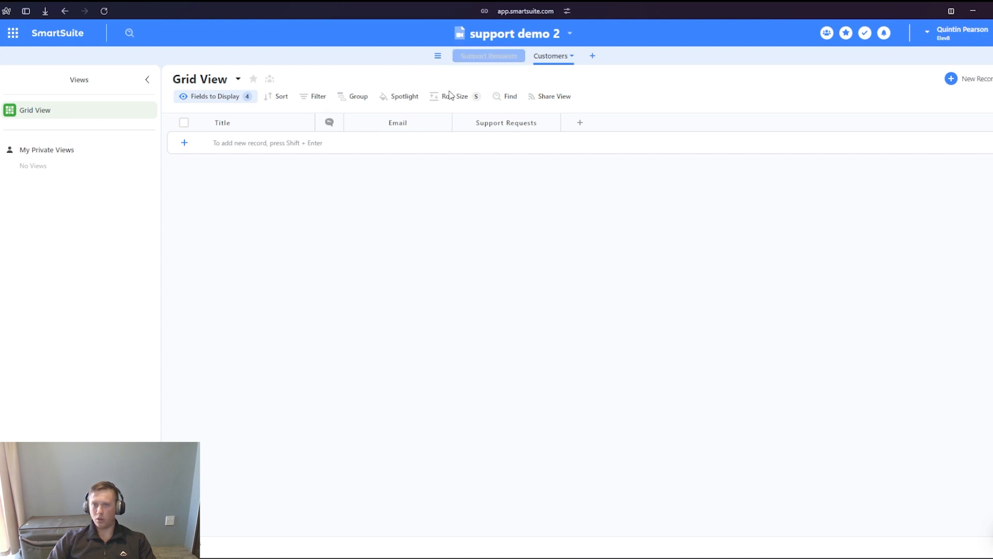
pyautogui.click(56, 129)
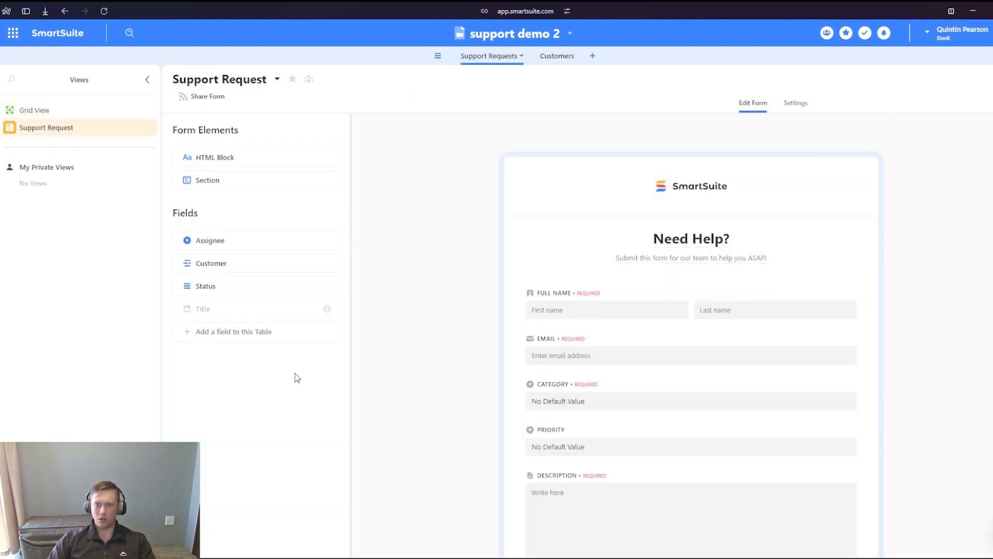
pyautogui.click(202, 104)
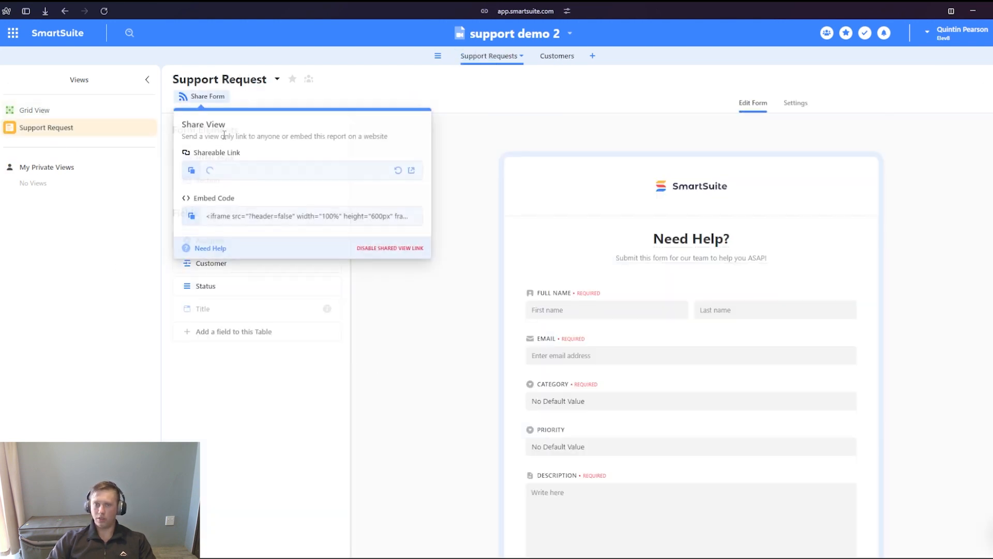
pyautogui.click(192, 170)
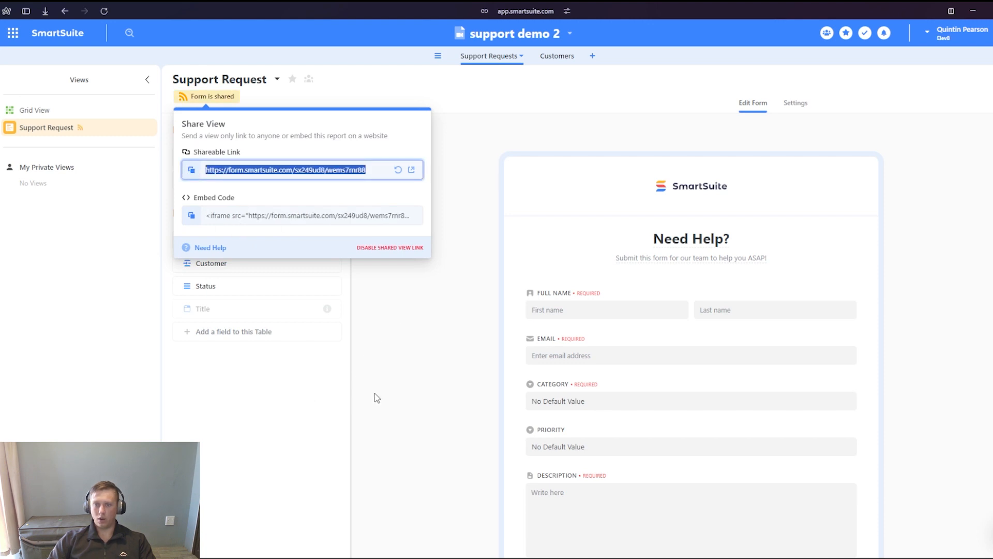
pyautogui.click(411, 169)
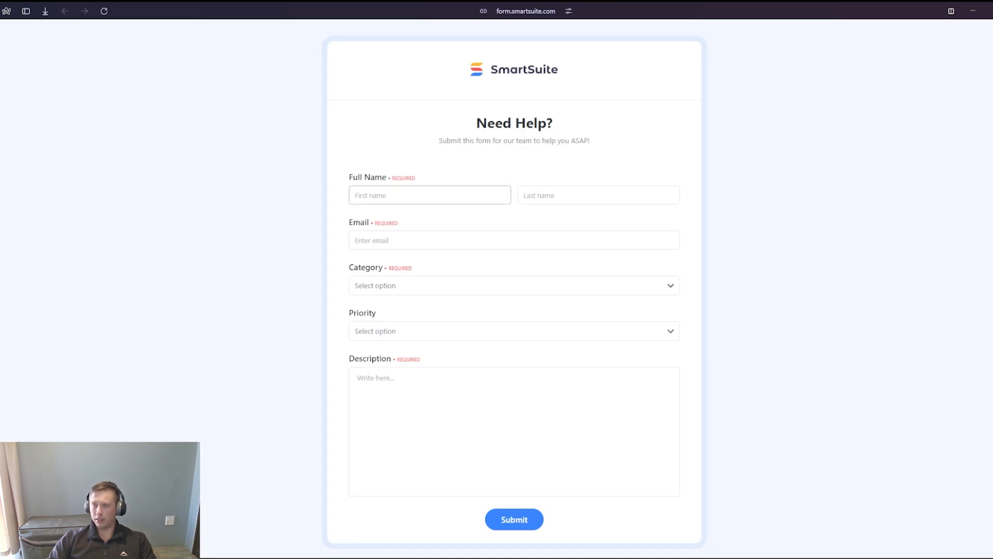
# - Submit the form with a test name and email, category Profile, priority Normal, and description "I'd Like to update my profile picture, please help"
pyautogui.scroll(-1, 514, 311)
pyautogui.scroll(1, 515, 393)
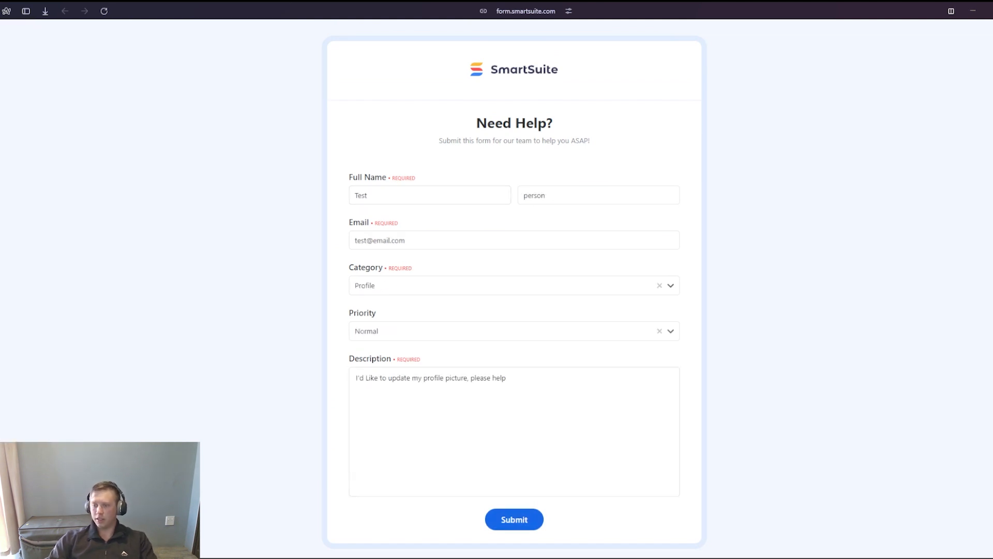
pyautogui.click(515, 520)
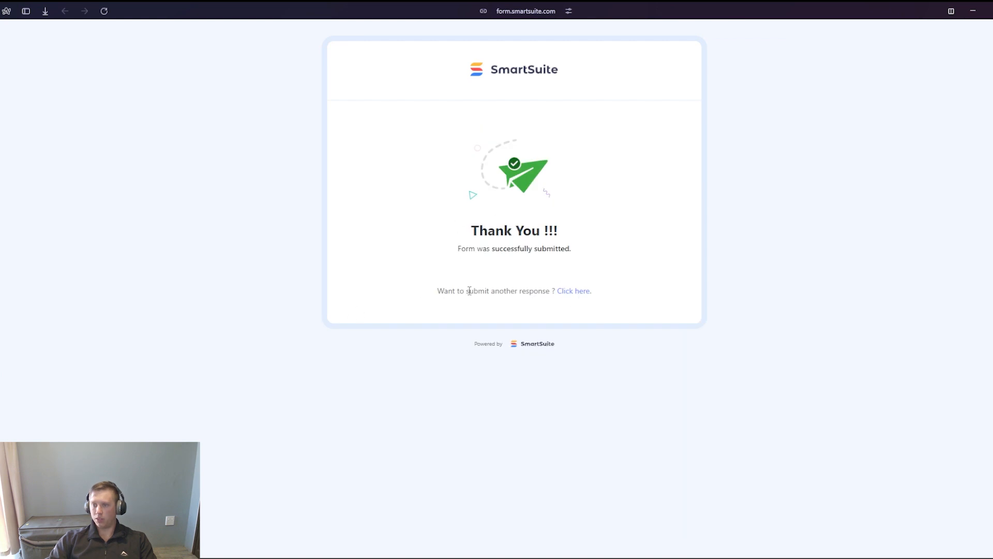
# - Return to the Support Requests Grid View and check the submitted request's Title and Assignee
pyautogui.moveTo(1, 176)
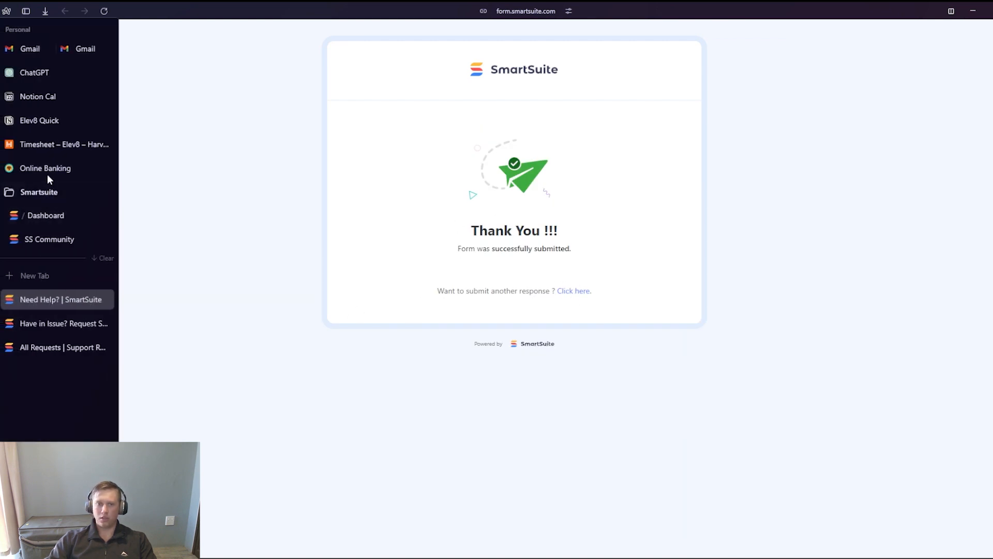
pyautogui.click(42, 218)
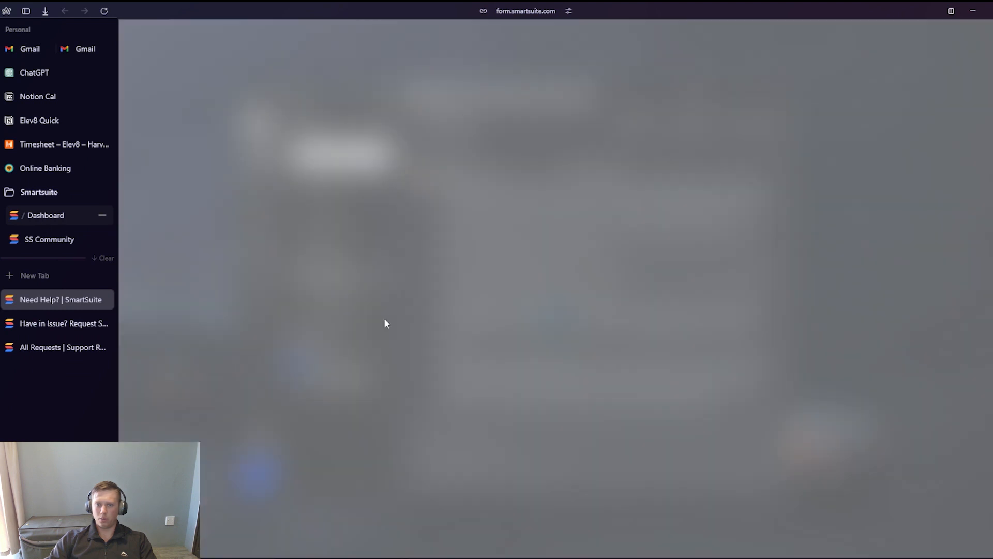
pyautogui.click(444, 377)
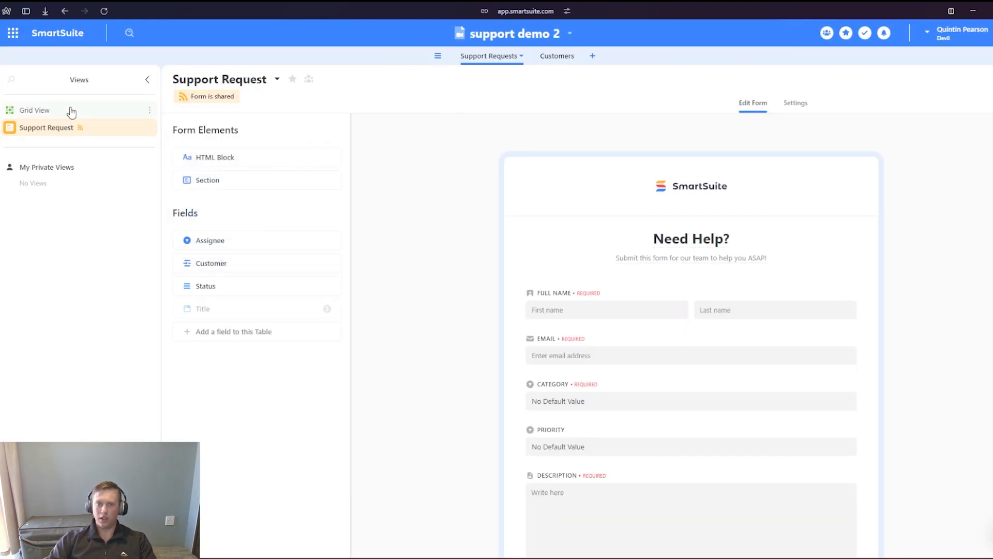
pyautogui.click(72, 112)
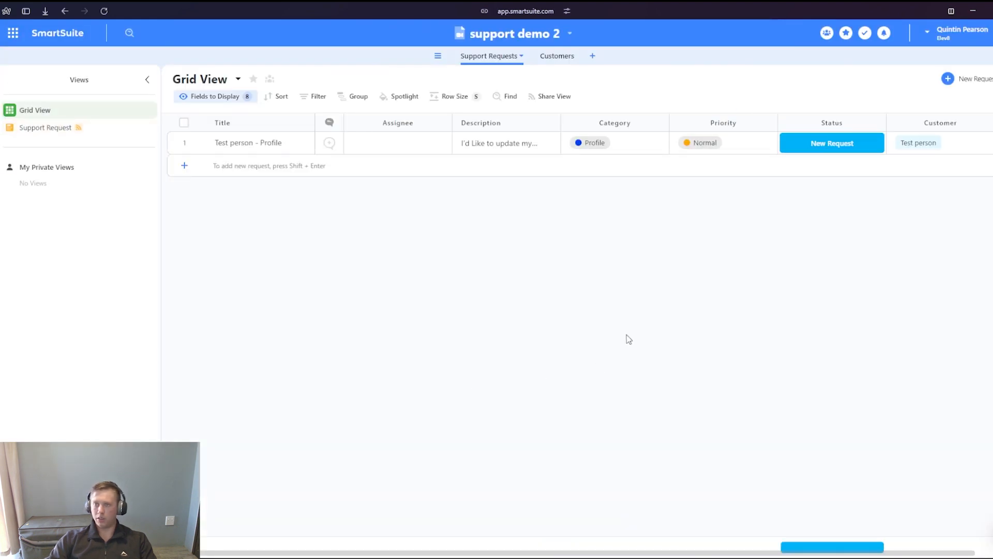
pyautogui.click(243, 148)
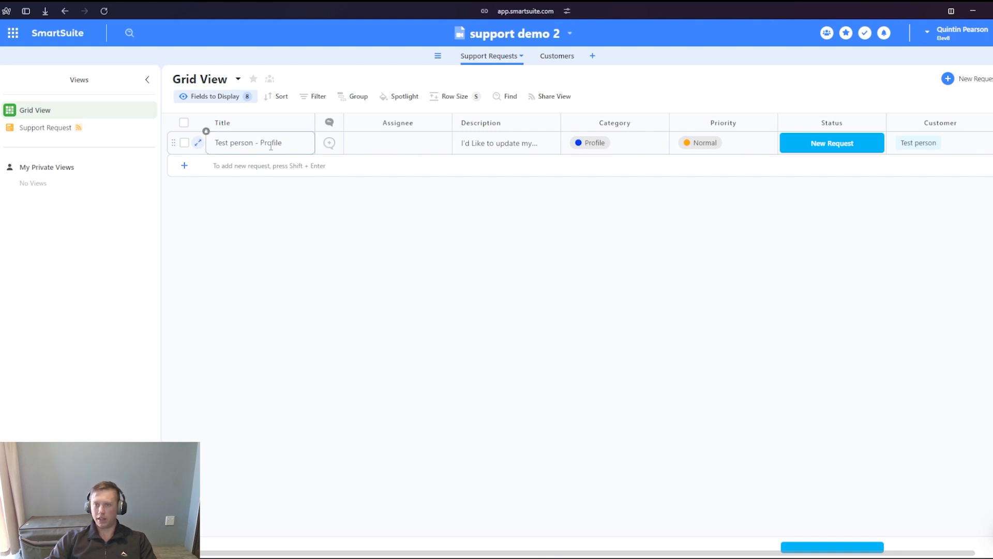
pyautogui.click(402, 152)
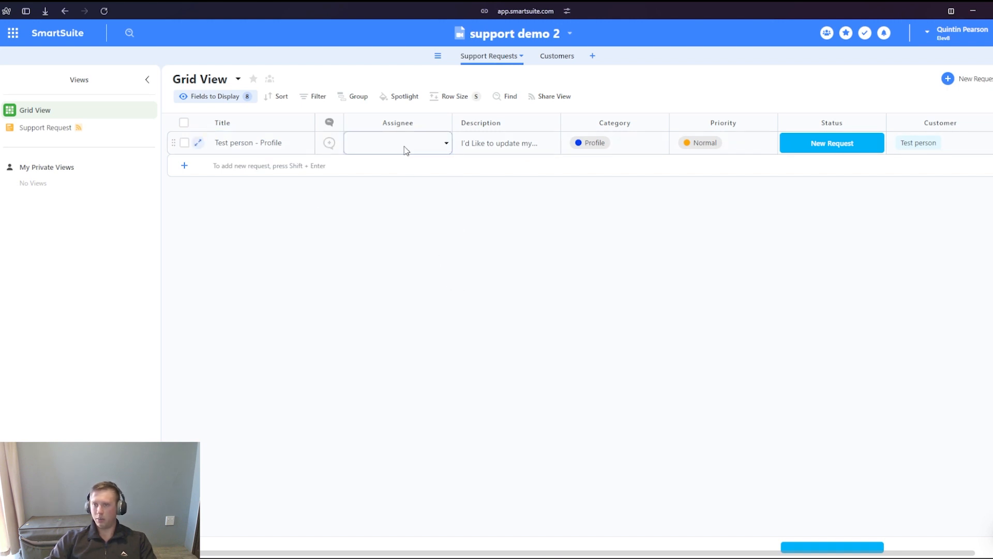
# - Add a "No Assignee" choice to the Assignee field and move it to the start of the choices
pyautogui.doubleClick(413, 123)
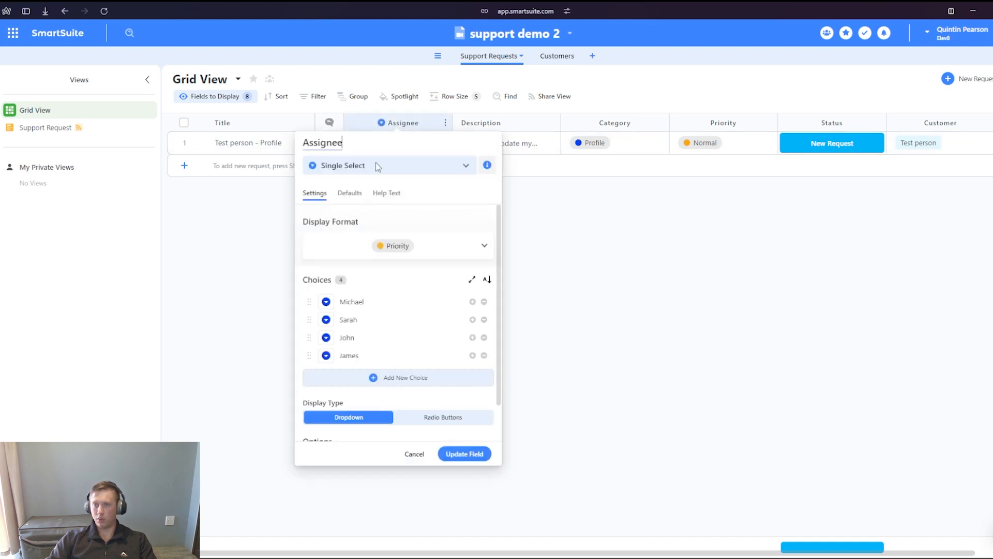
pyautogui.click(349, 193)
pyautogui.click(364, 243)
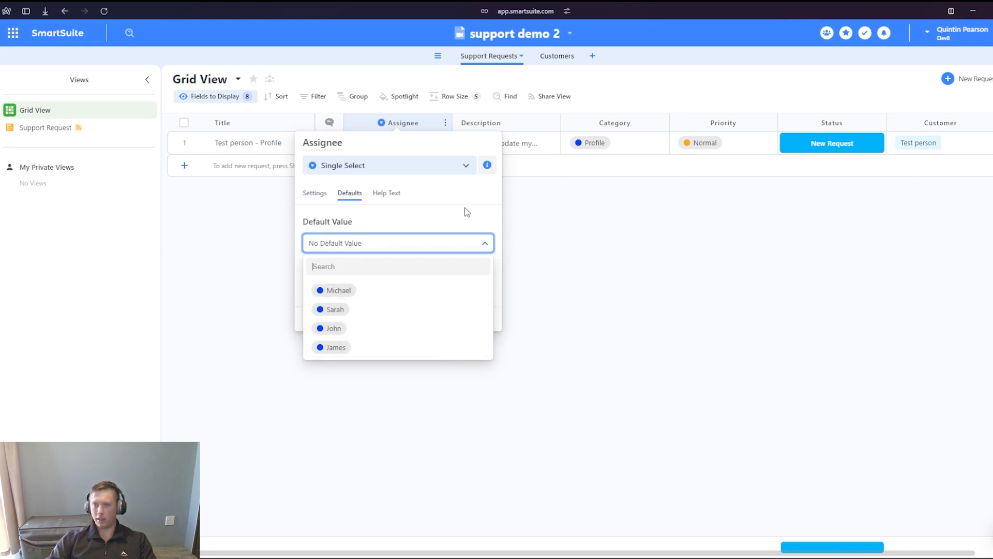
pyautogui.click(437, 221)
pyautogui.click(317, 195)
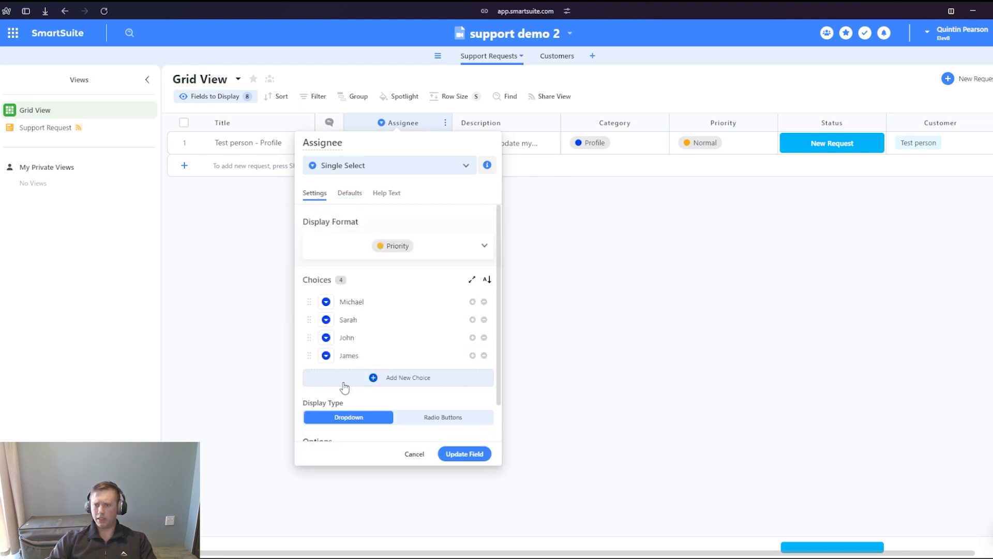
pyautogui.click(374, 377)
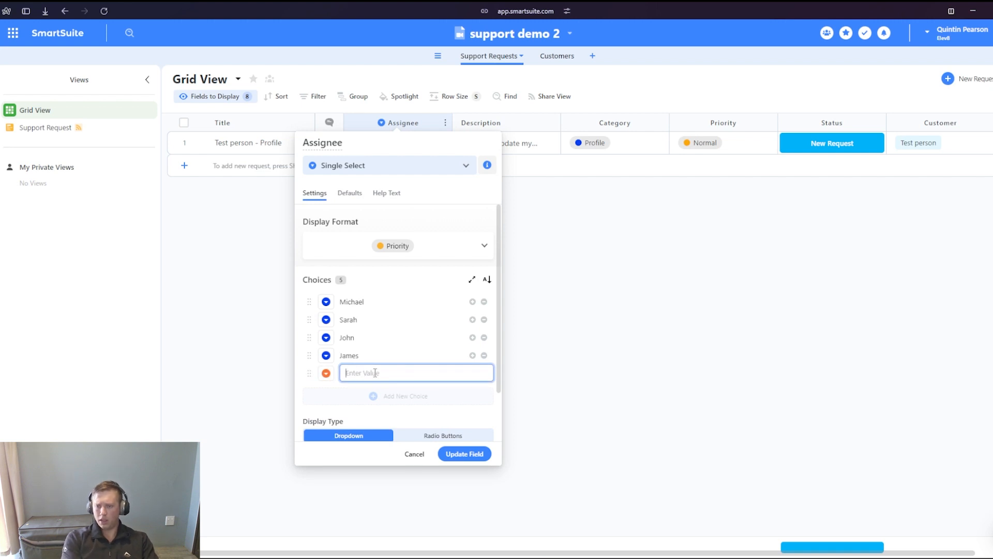
pyautogui.write('No A')
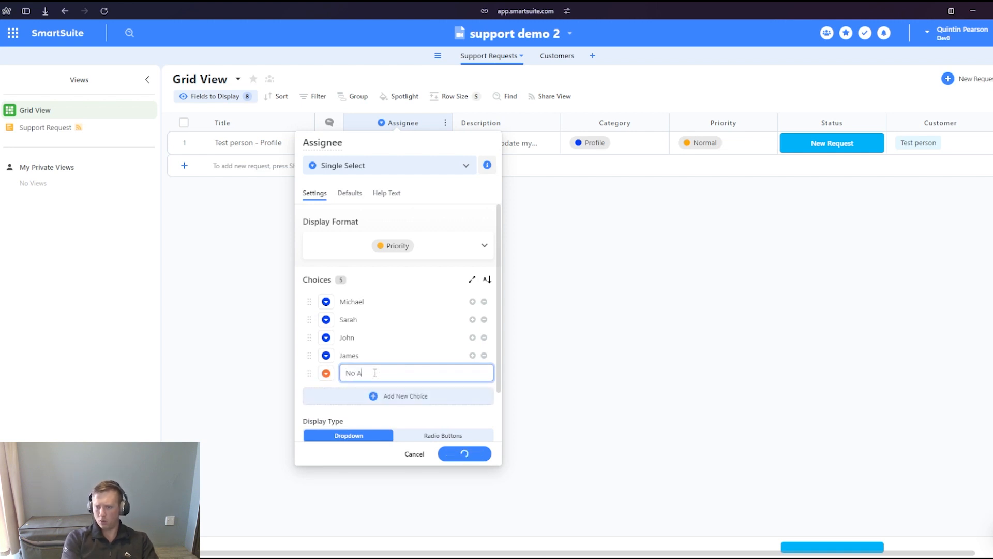
pyautogui.write('ssignee')
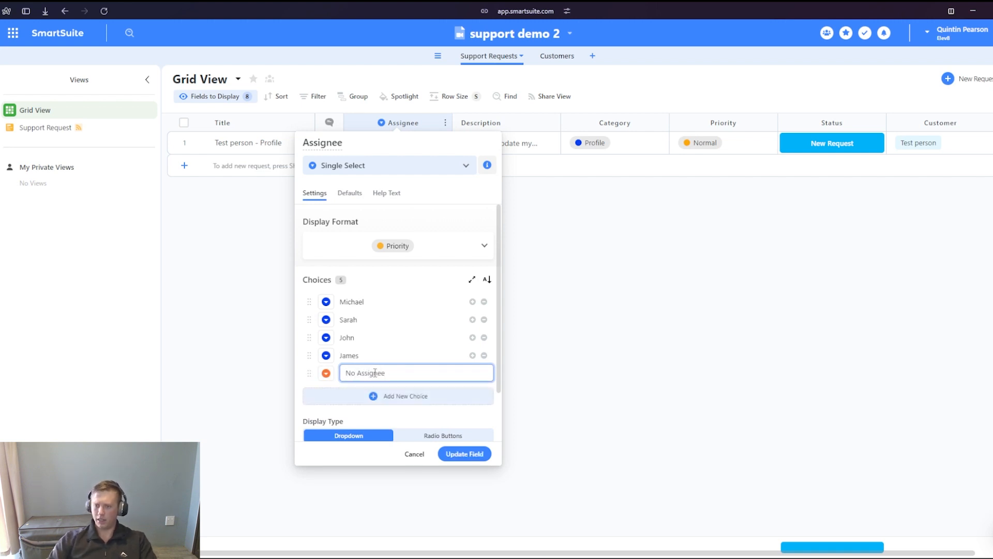
pyautogui.moveTo(309, 380); pyautogui.dragTo(309, 301)
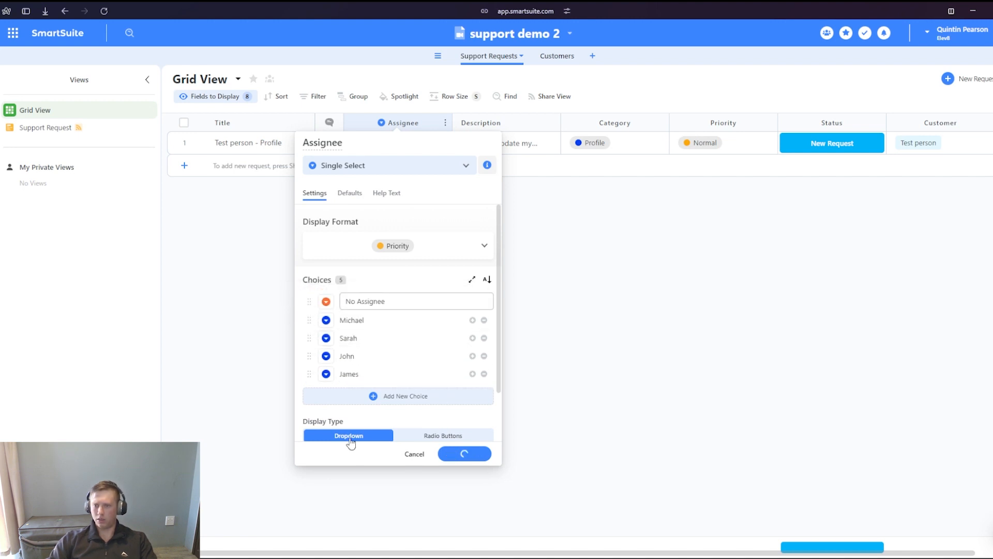
# - Set No Assignee as the Assignee field's default value and update the field
pyautogui.click(350, 192)
pyautogui.click(352, 243)
pyautogui.click(371, 291)
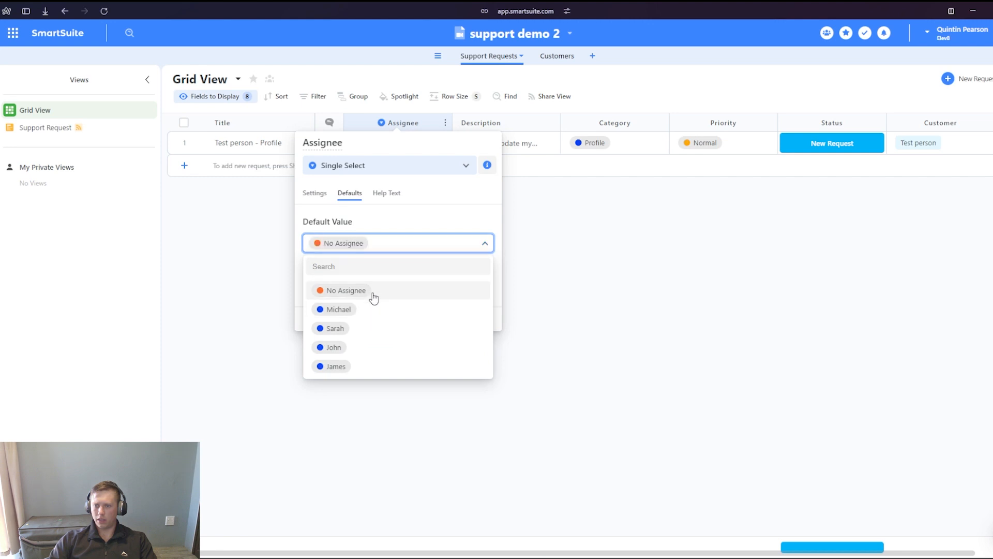
pyautogui.click(468, 320)
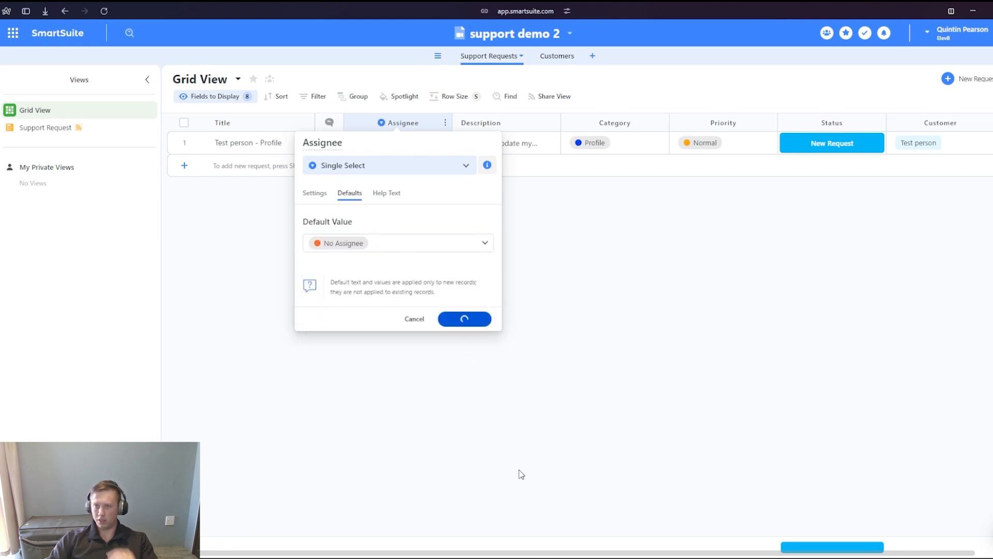
# - Set the submitted test request's Assignee to No Assignee and review the record's remaining columns
pyautogui.click(393, 148)
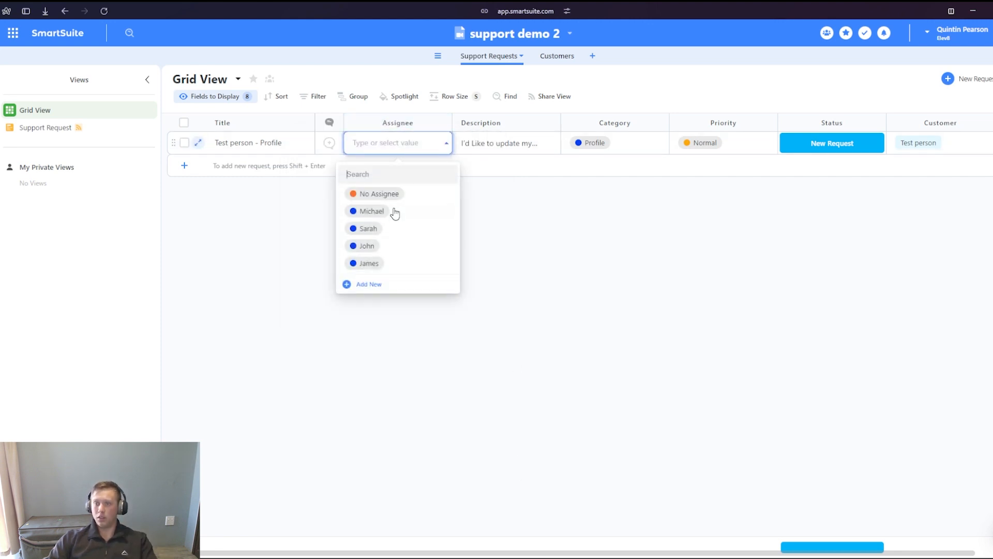
pyautogui.click(399, 196)
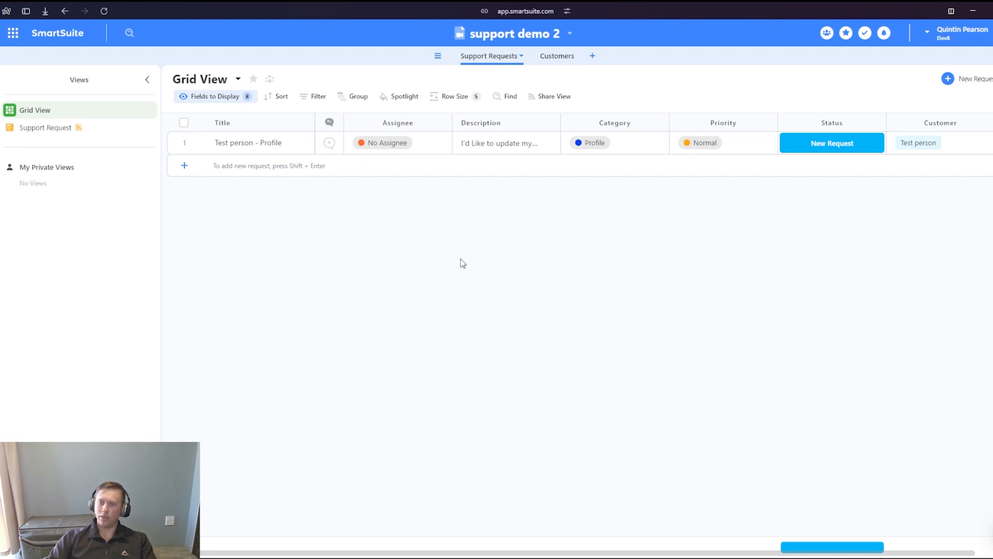
pyautogui.hscroll(2, 382, 200)
pyautogui.hscroll(-2, 421, 201)
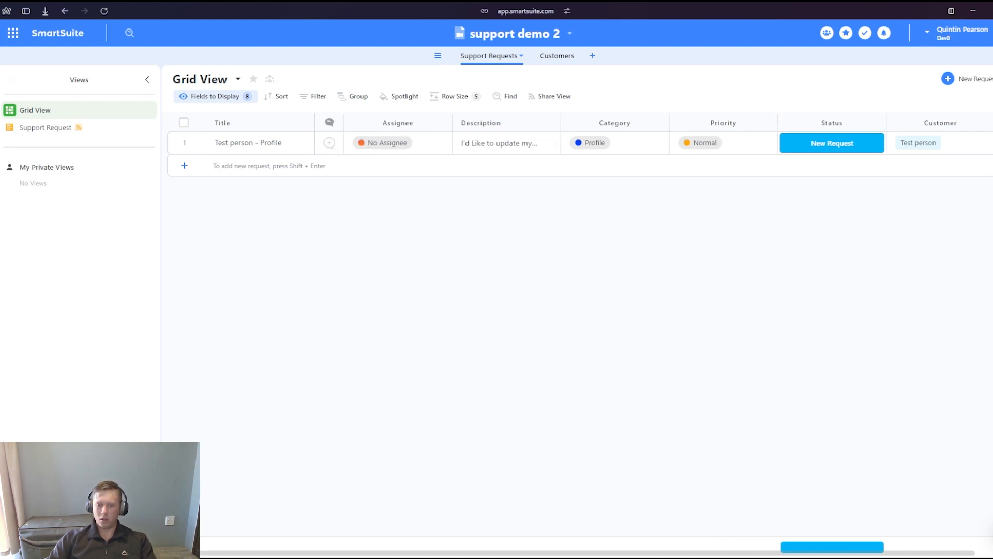
# - Create a public Kanban view named "Assign Members" for the Support Requests table
pyautogui.click(79, 541)
pyautogui.scroll(-3, 472, 336)
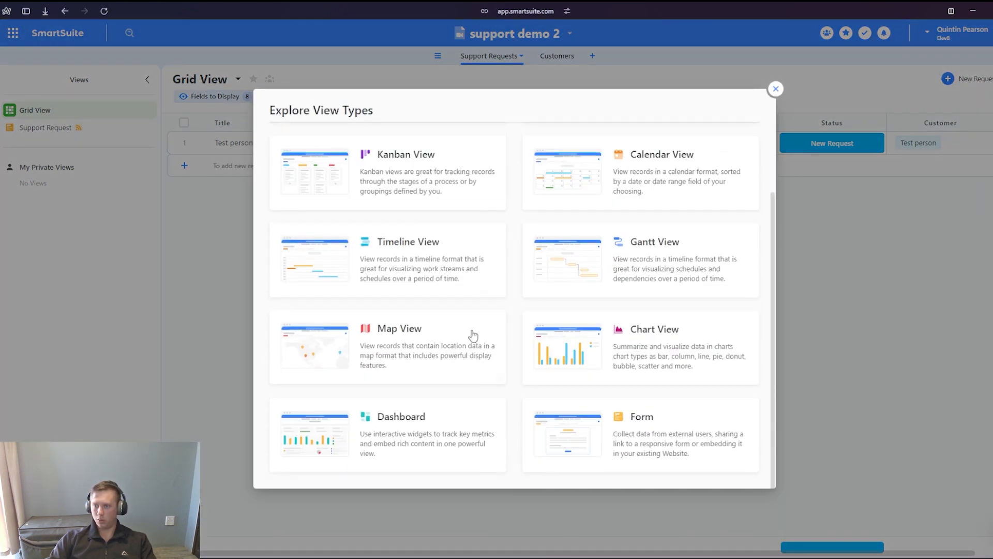
pyautogui.scroll(2, 467, 419)
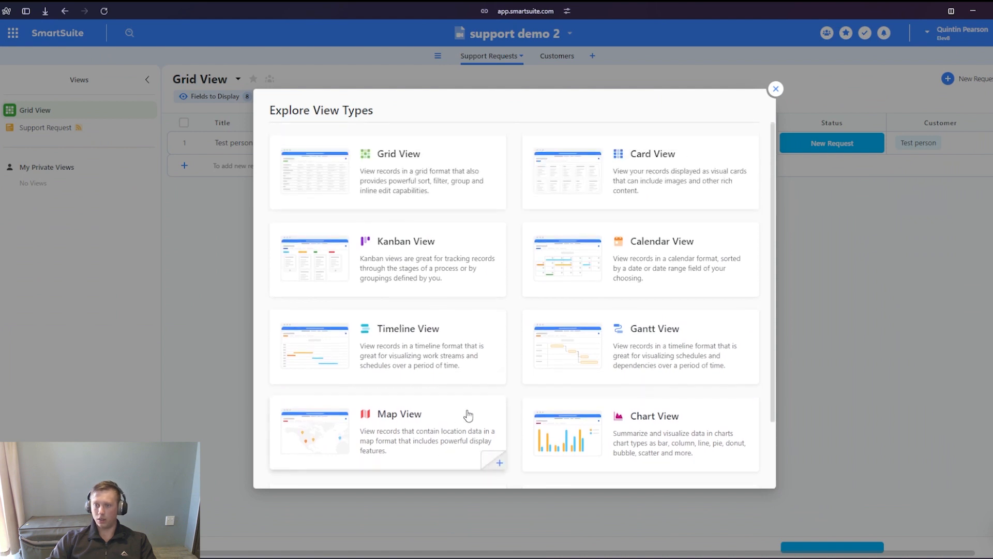
pyautogui.click(406, 260)
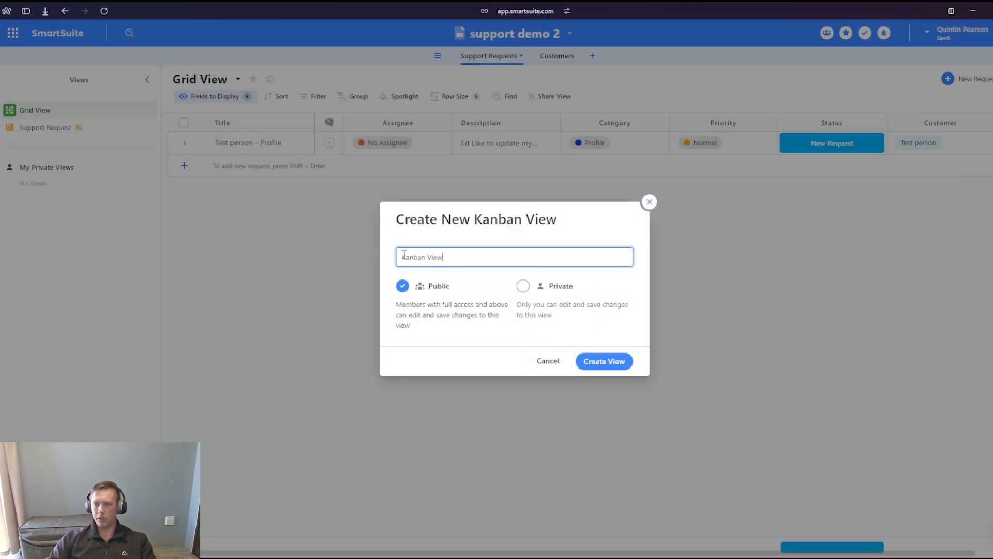
pyautogui.write('Assign Members')
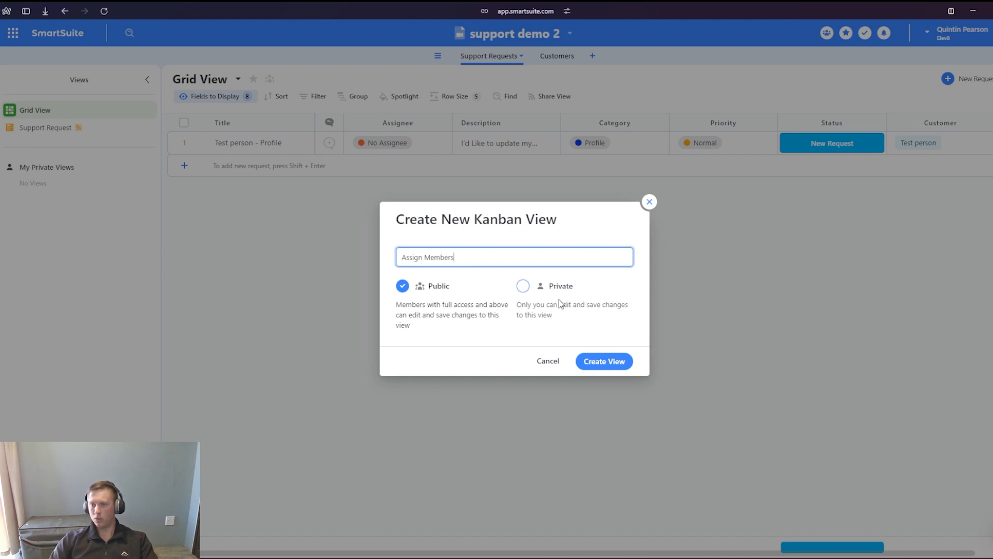
pyautogui.click(562, 322)
pyautogui.click(617, 364)
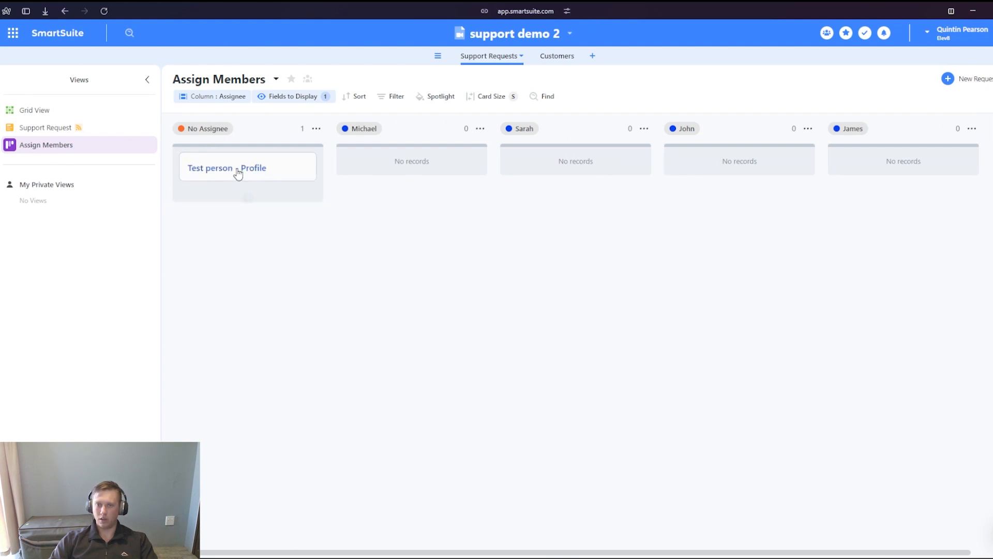
# - Show the Customer and Description fields on the cards of the Assign Members view
pyautogui.click(299, 98)
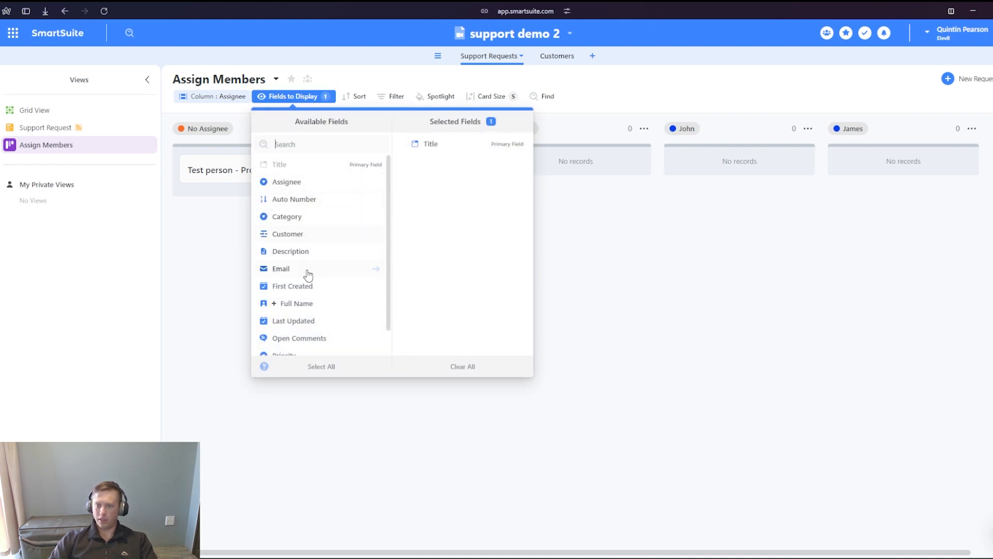
pyautogui.click(290, 234)
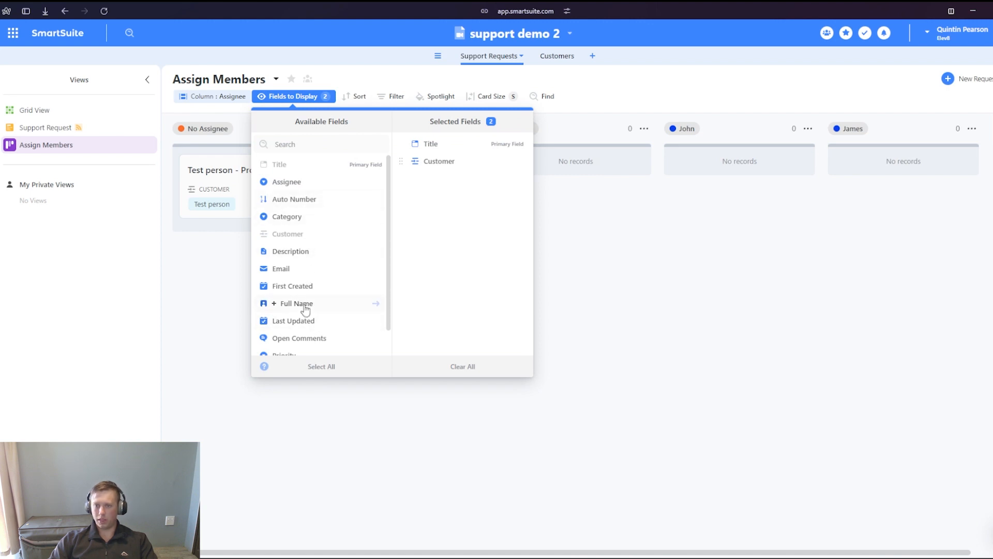
pyautogui.scroll(-1, 300, 295)
pyautogui.scroll(1, 317, 344)
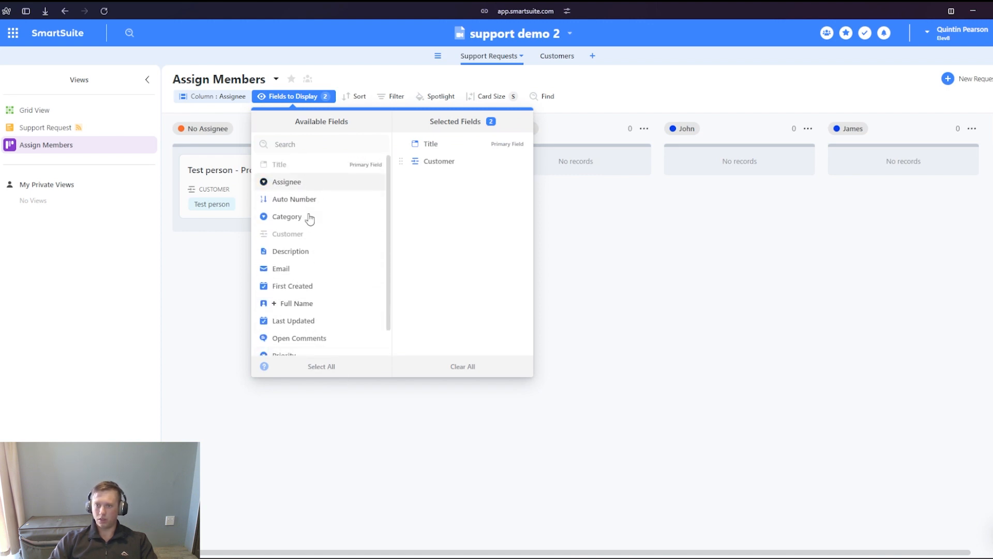
pyautogui.click(298, 254)
pyautogui.click(185, 338)
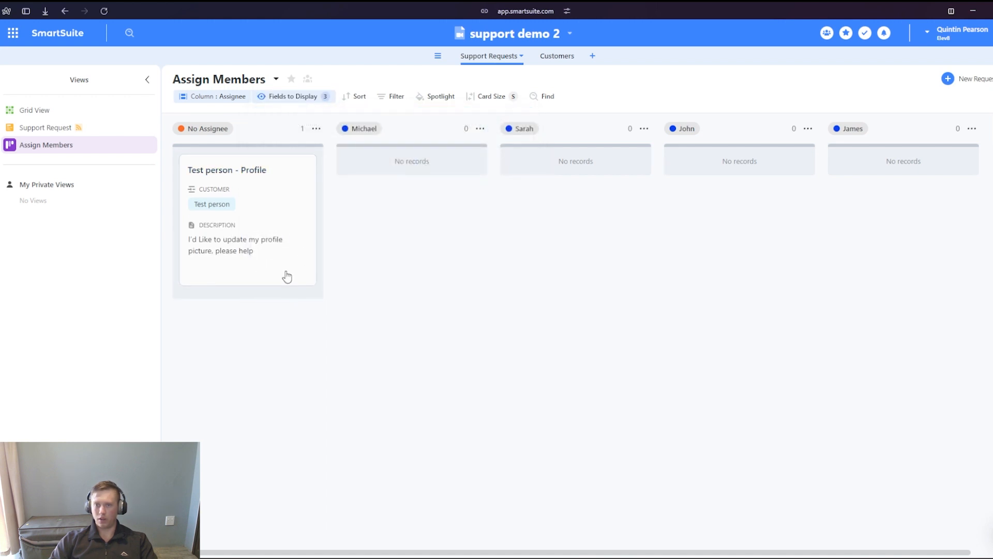
# - Assign the test request to the first team member on the Kanban board and check the Assign Members view's public and private options
pyautogui.moveTo(269, 237); pyautogui.dragTo(449, 193)
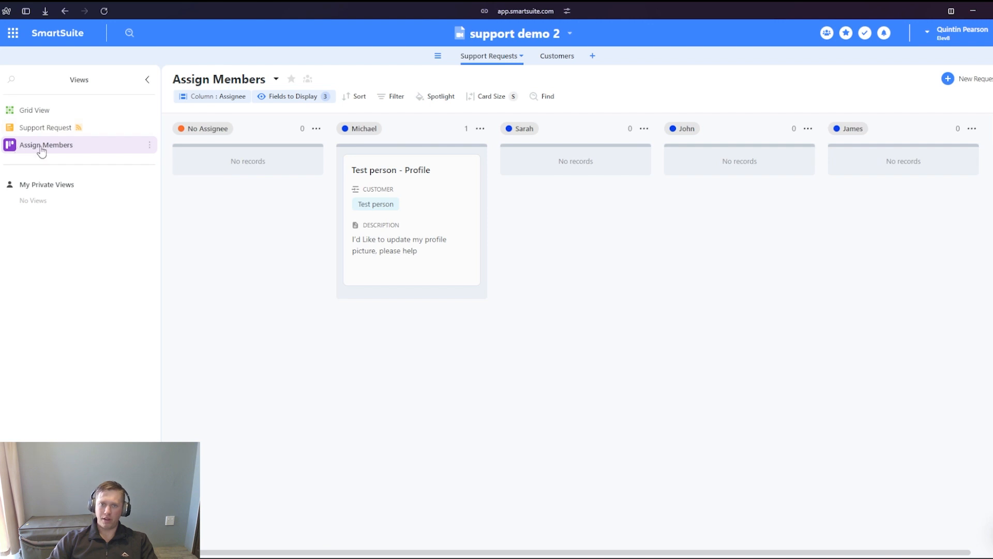
pyautogui.click(149, 147)
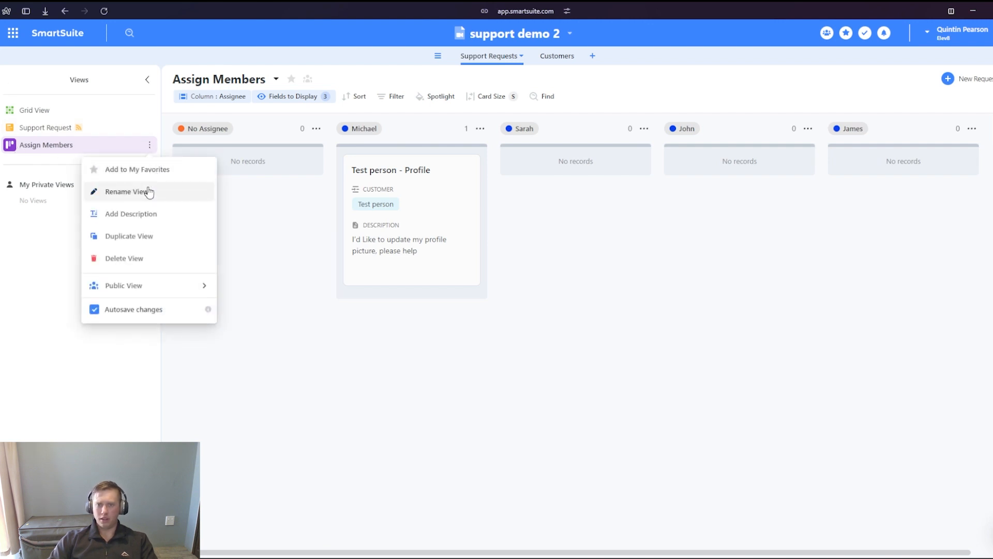
pyautogui.moveTo(144, 300)
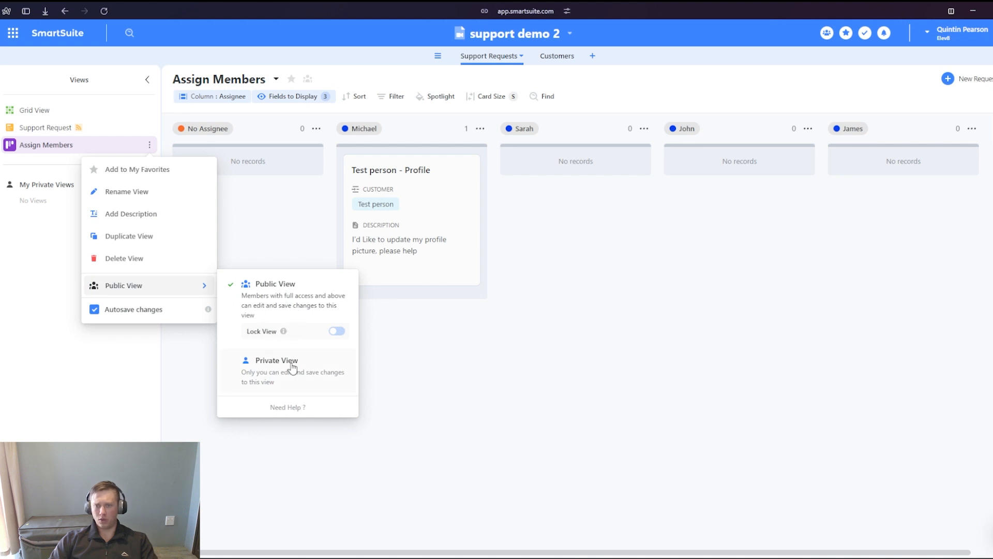
pyautogui.click(18, 251)
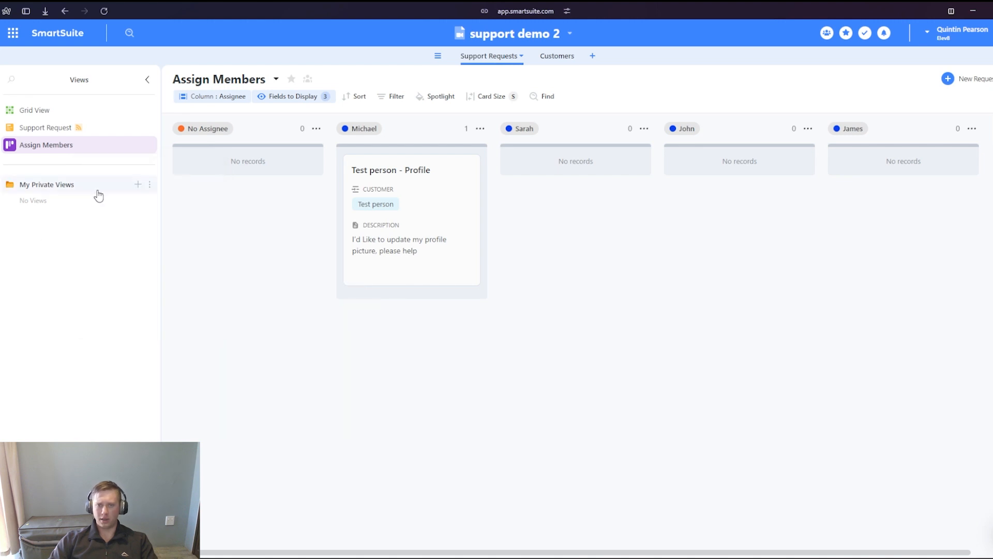
# - Create a private Kanban view titled with the first team member's name followed by "support Requests"
pyautogui.click(79, 536)
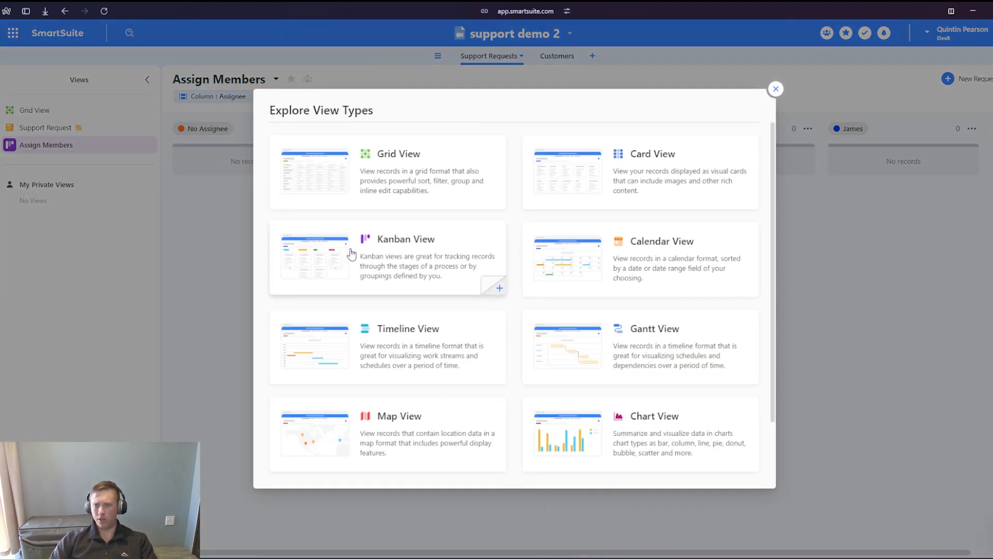
pyautogui.click(406, 244)
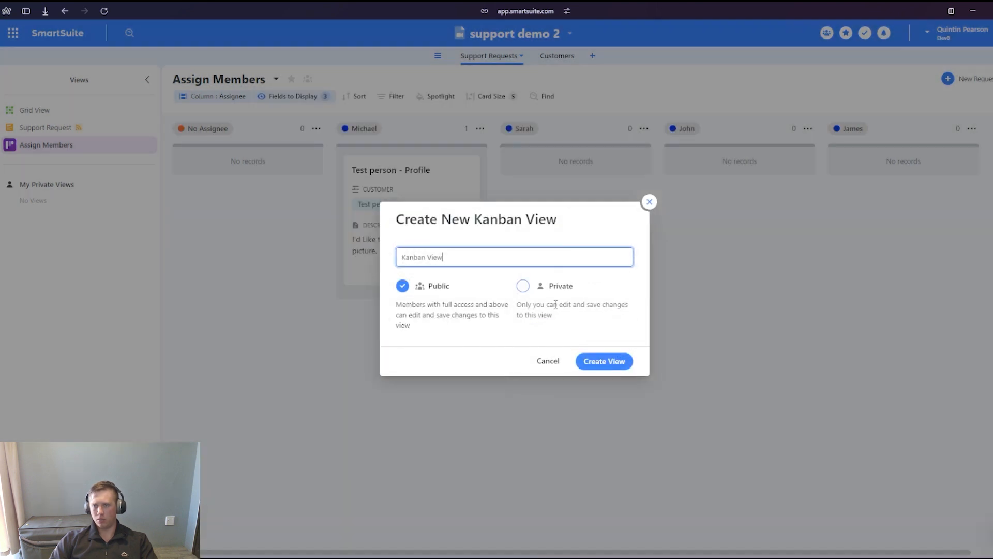
pyautogui.tripleClick(468, 257)
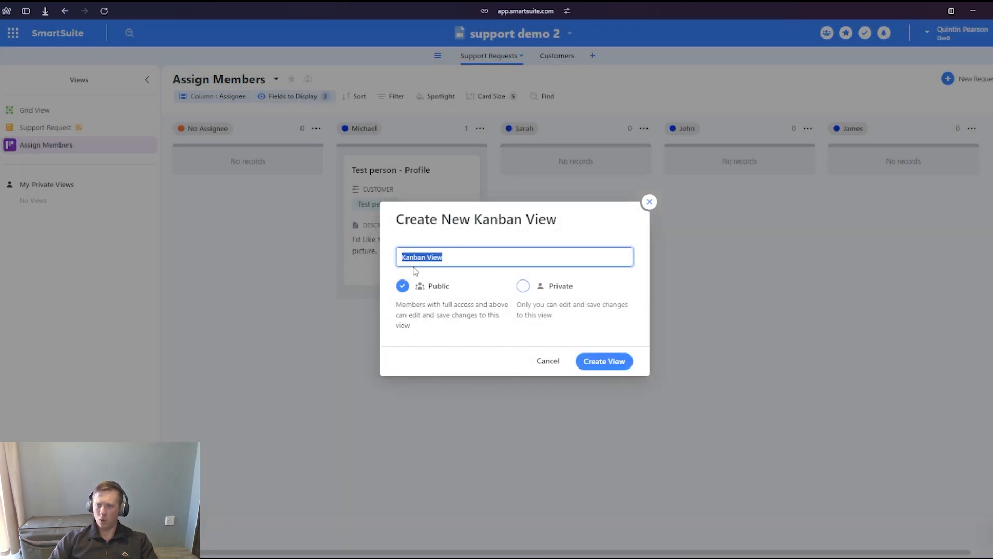
pyautogui.write('Michaels')
pyautogui.hotkey('ctrl', 'z')
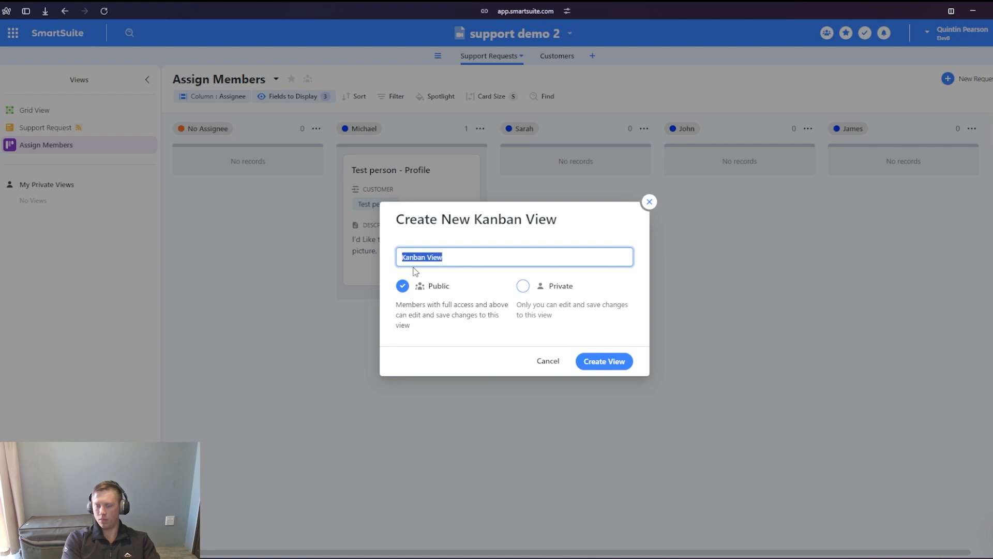
pyautogui.write('Michaels support Requests')
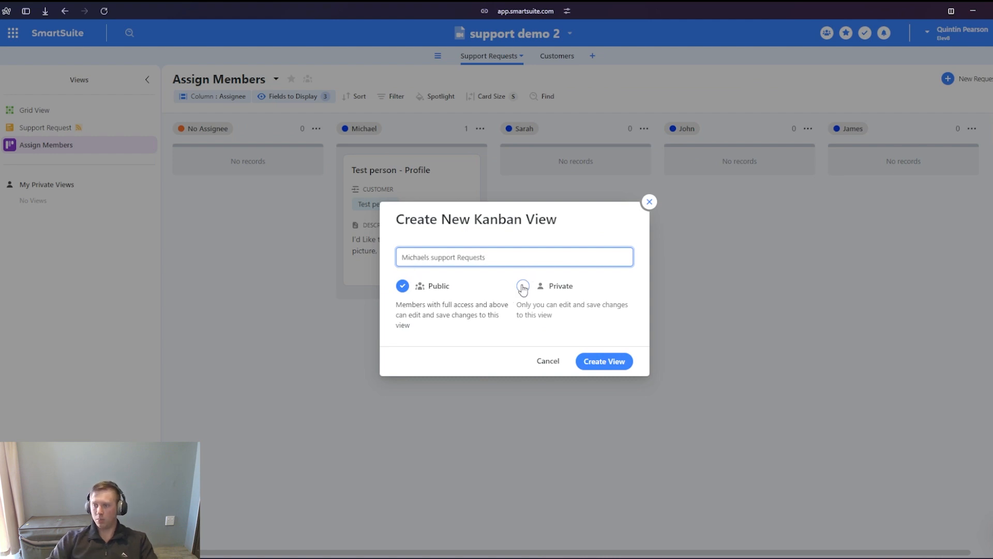
pyautogui.click(523, 286)
pyautogui.click(603, 367)
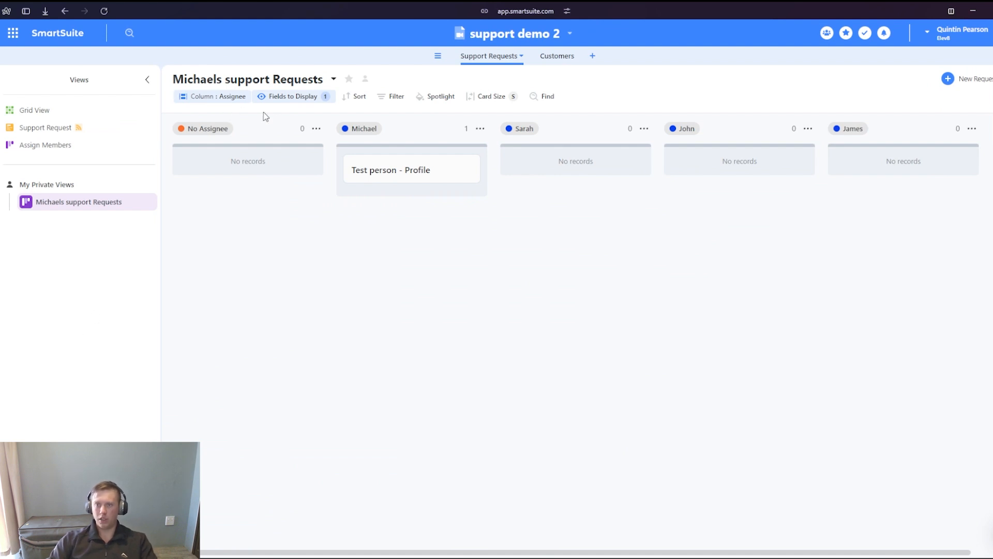
# - Show the Description, Full Name and Email fields on the cards of the private Kanban view
pyautogui.click(291, 96)
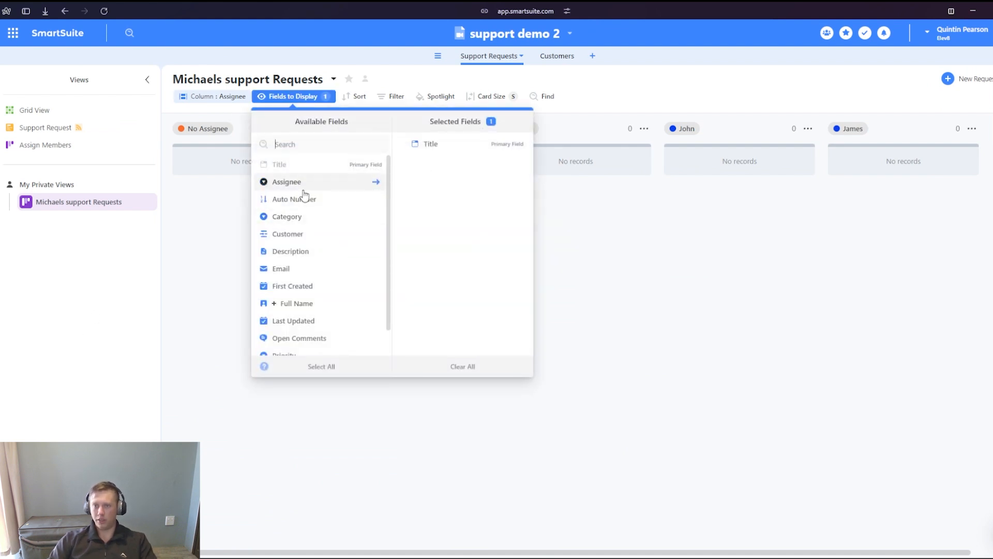
pyautogui.click(309, 251)
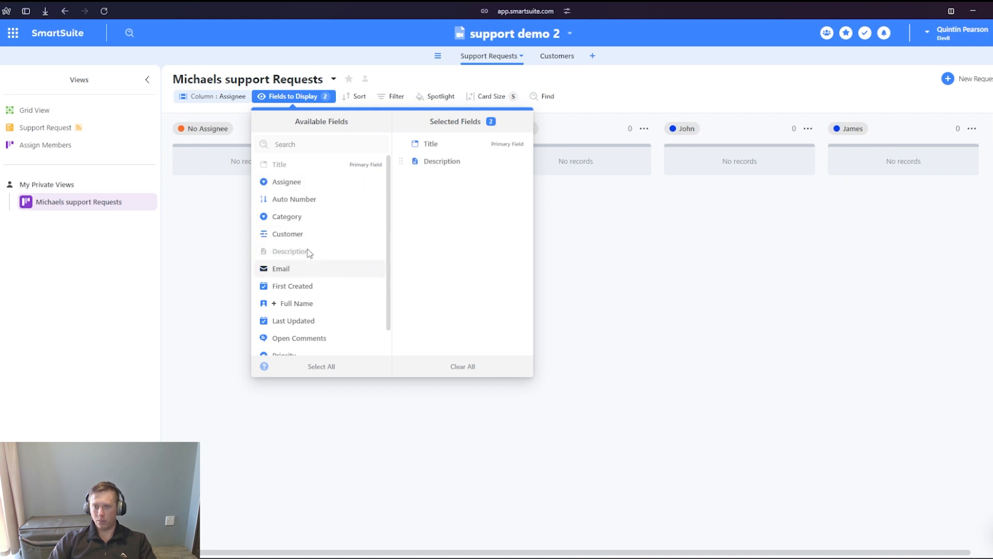
pyautogui.scroll(-1, 313, 261)
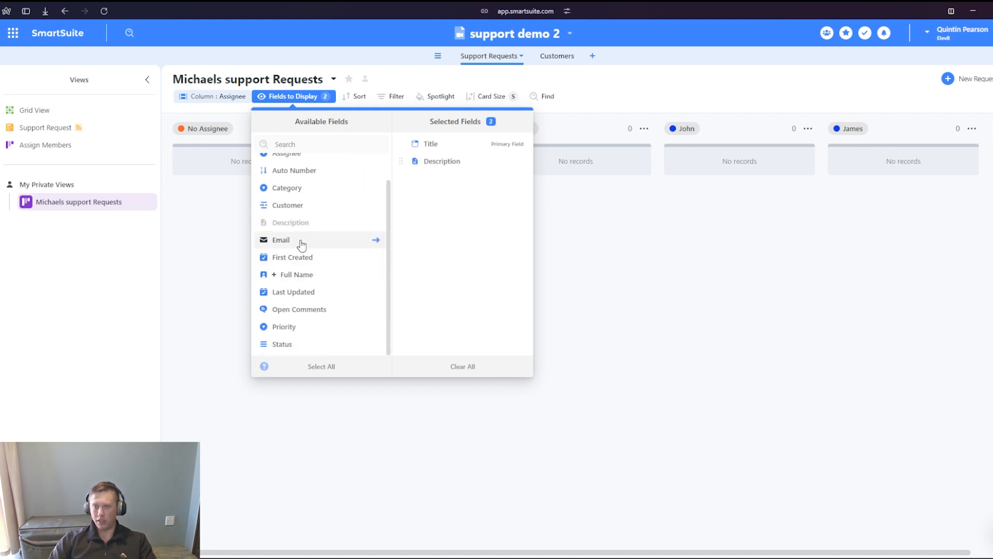
pyautogui.click(313, 275)
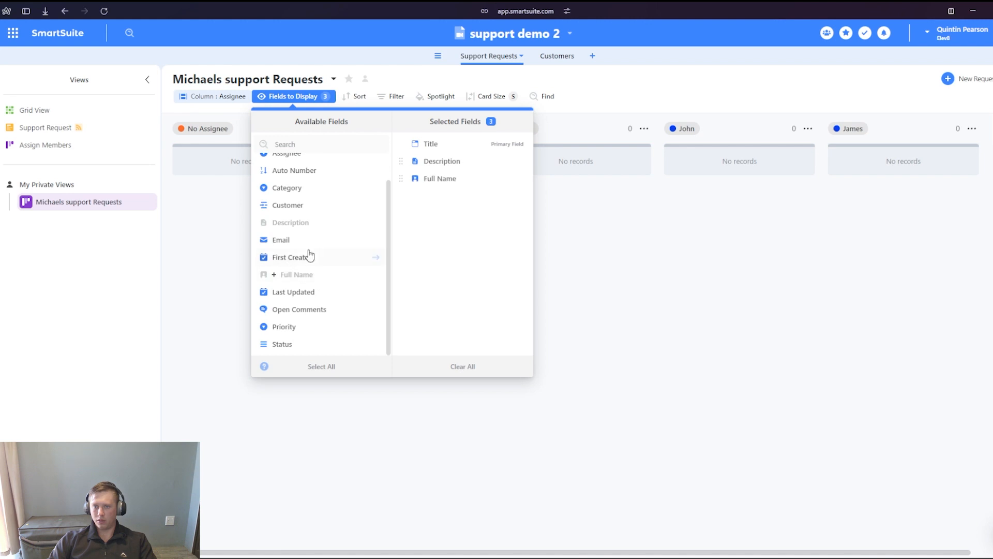
pyautogui.click(309, 241)
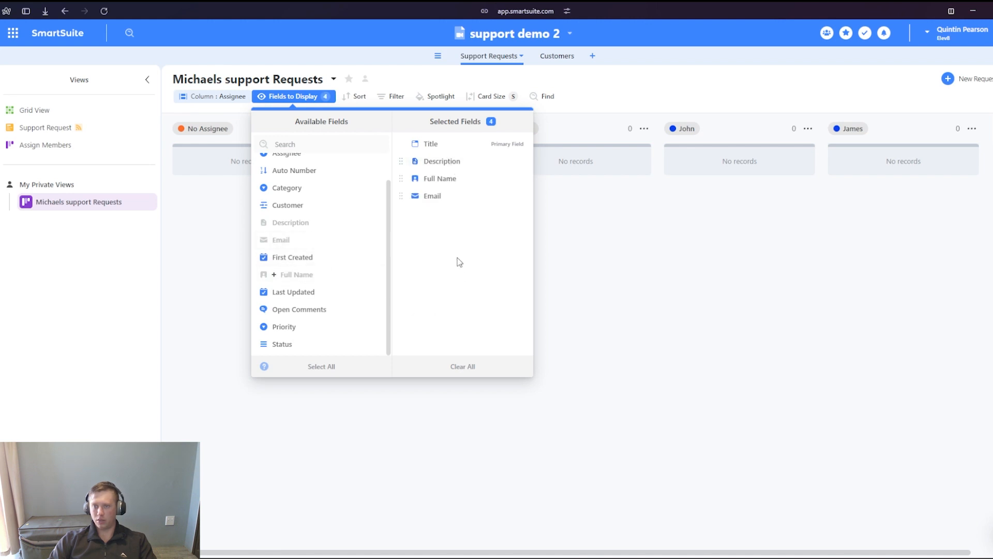
pyautogui.click(203, 221)
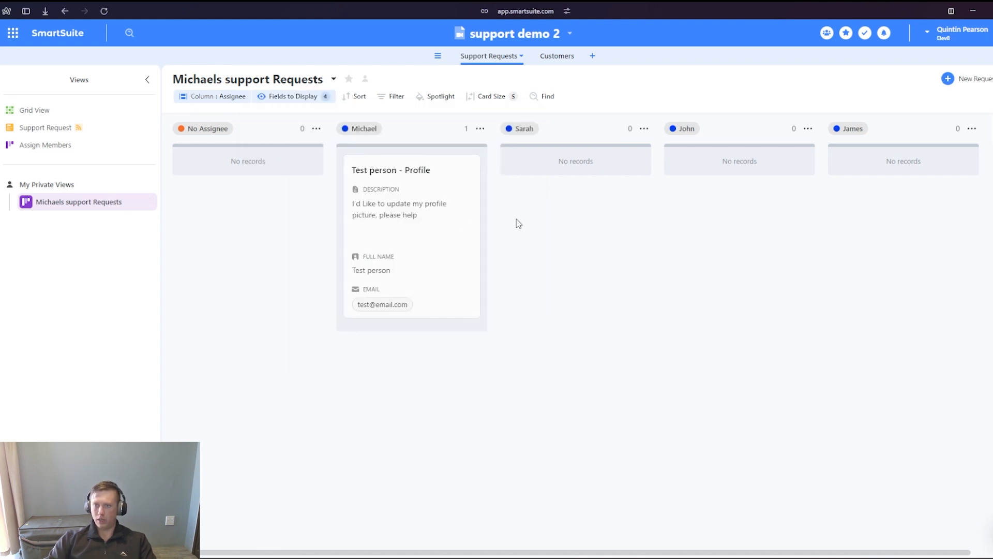
# - Filter the private Kanban view to requests where Assignee is the first team member
pyautogui.click(395, 96)
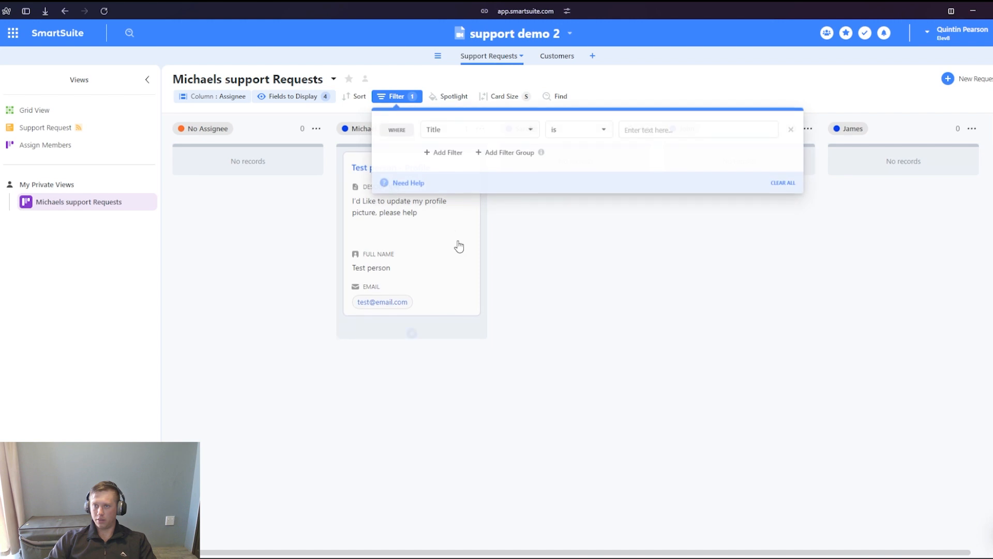
pyautogui.click(486, 128)
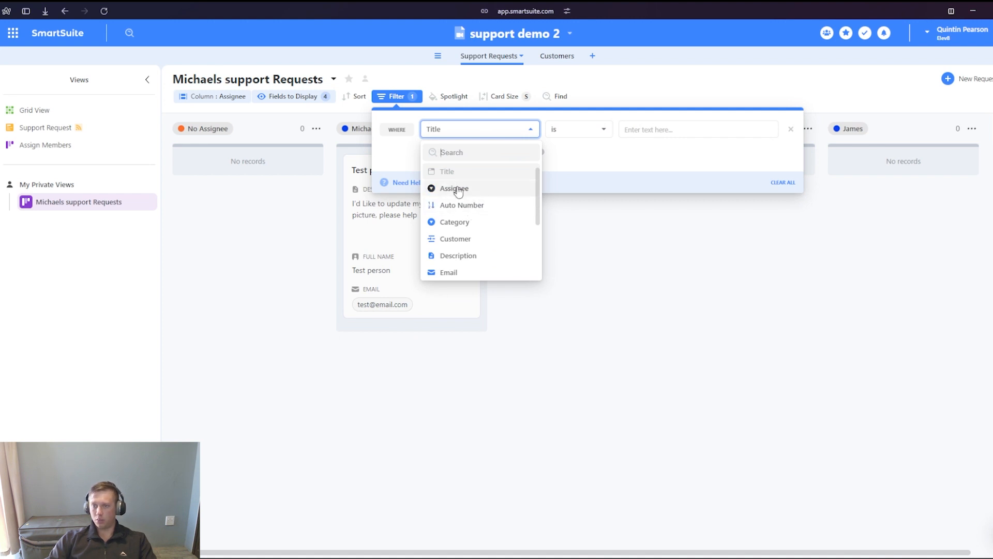
pyautogui.scroll(-3, 470, 215)
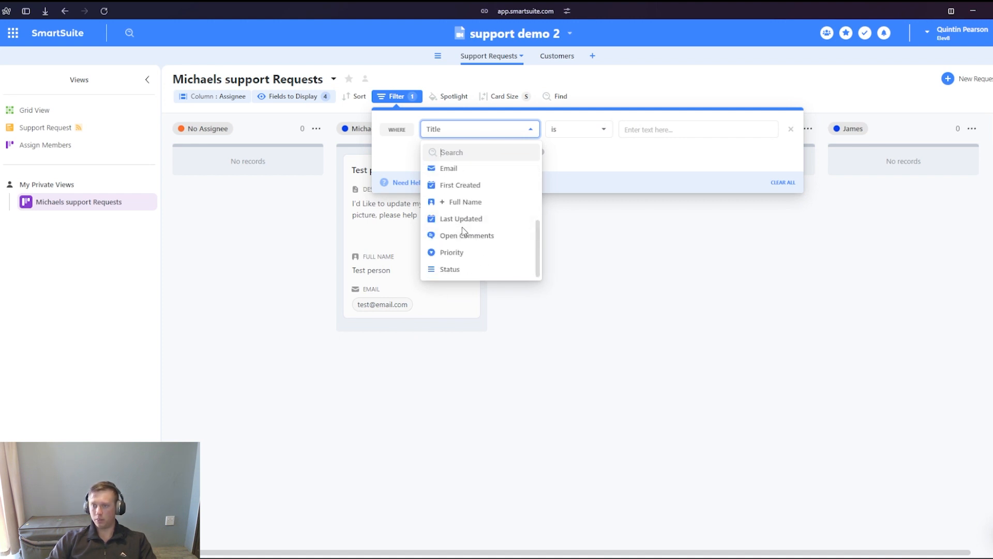
pyautogui.scroll(1, 475, 264)
pyautogui.scroll(1, 474, 262)
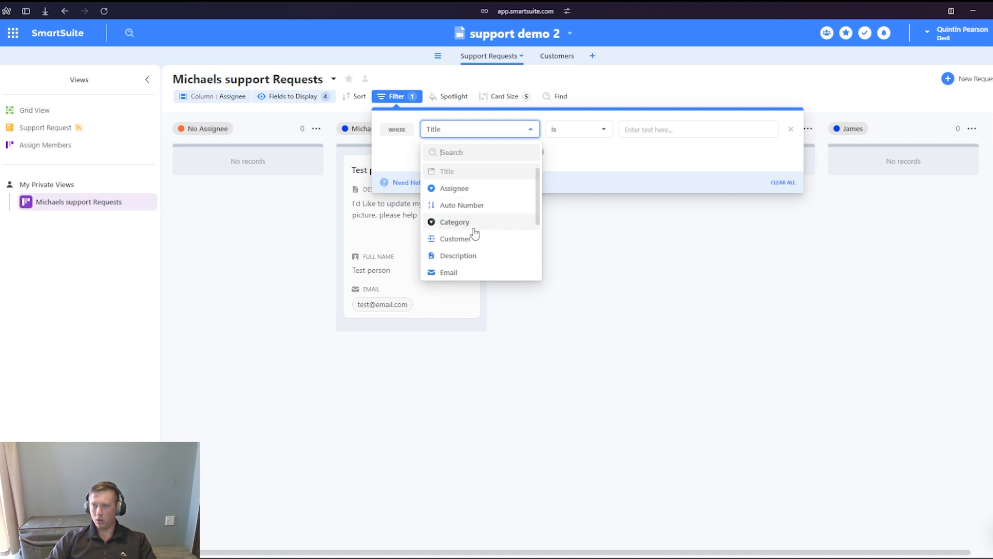
pyautogui.click(468, 187)
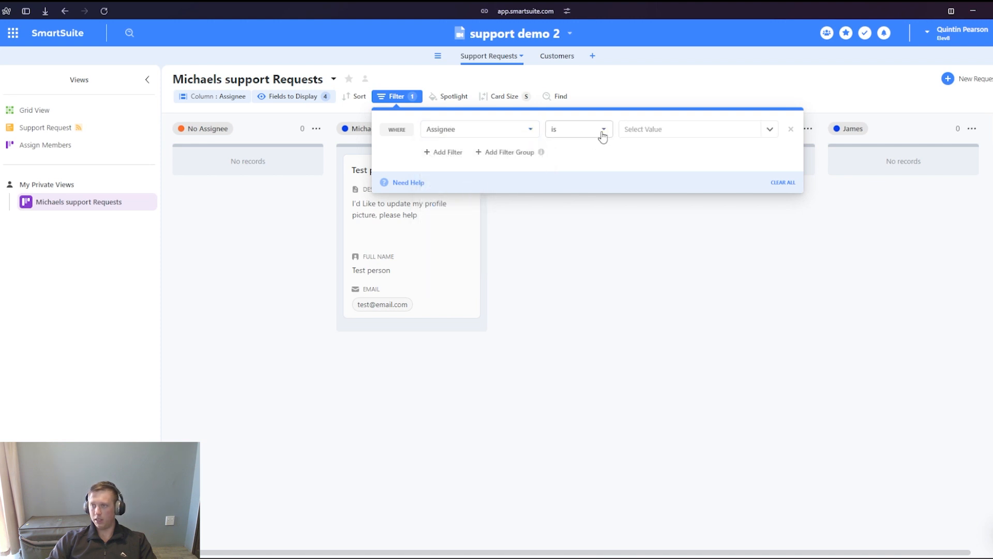
pyautogui.click(692, 132)
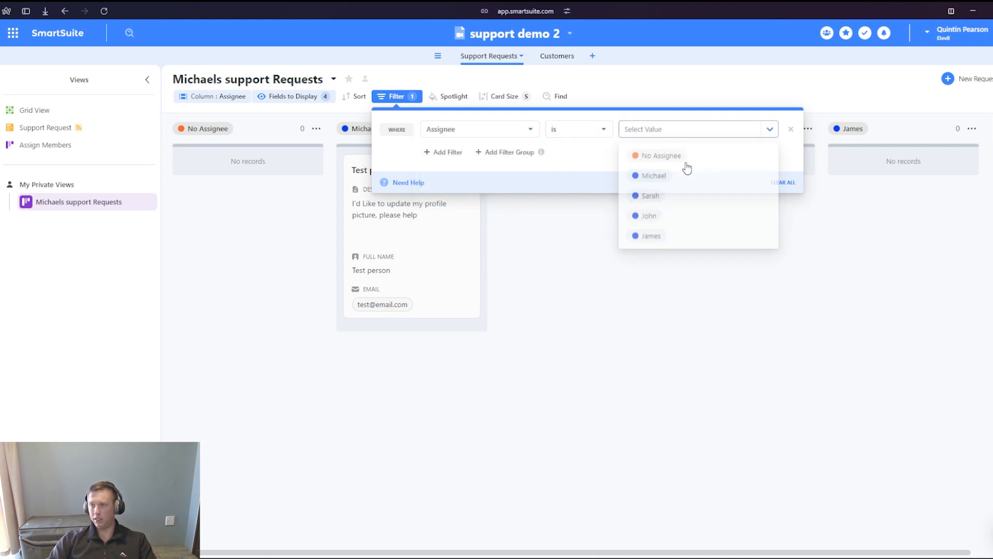
pyautogui.click(679, 175)
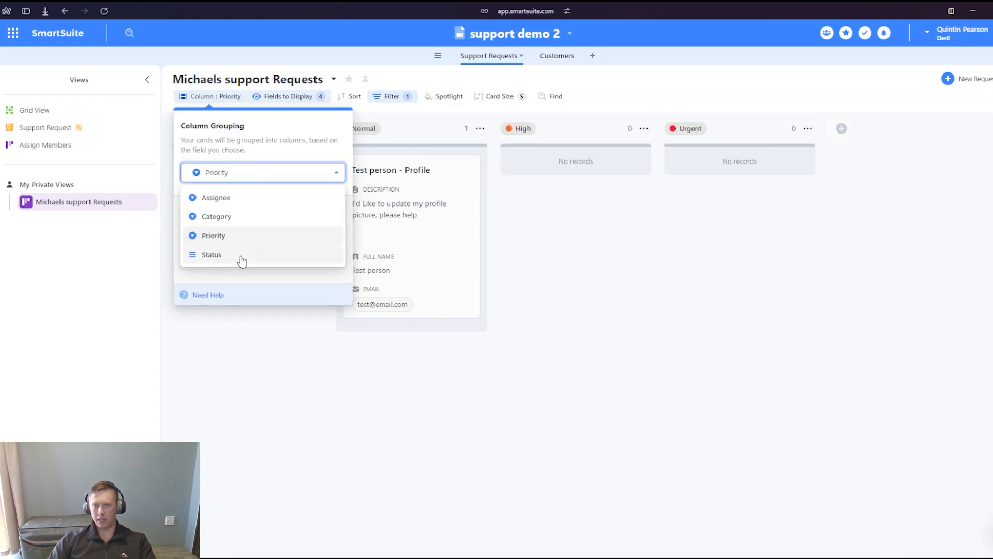
# - Group the private Kanban view's columns by Status and try out moving the test request's card
pyautogui.click(241, 259)
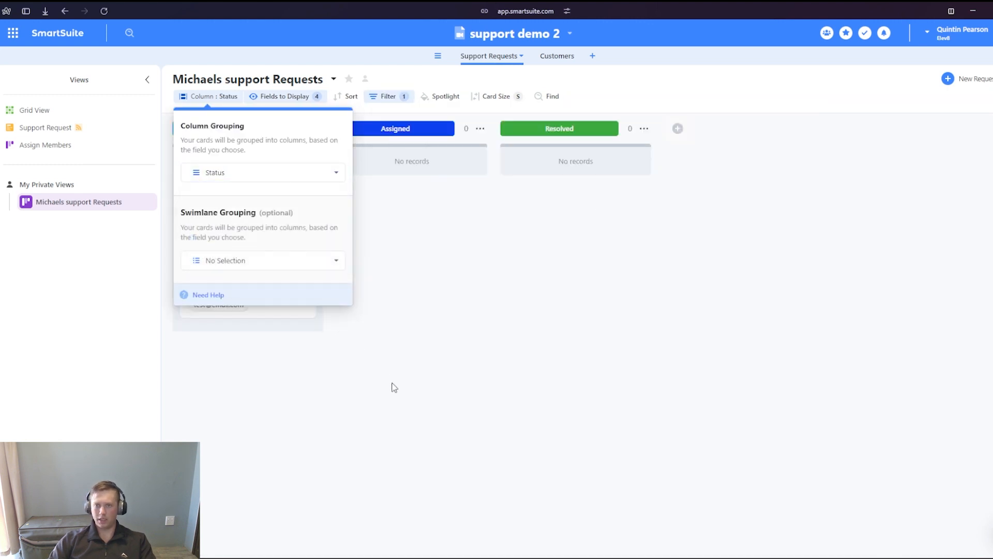
pyautogui.click(588, 386)
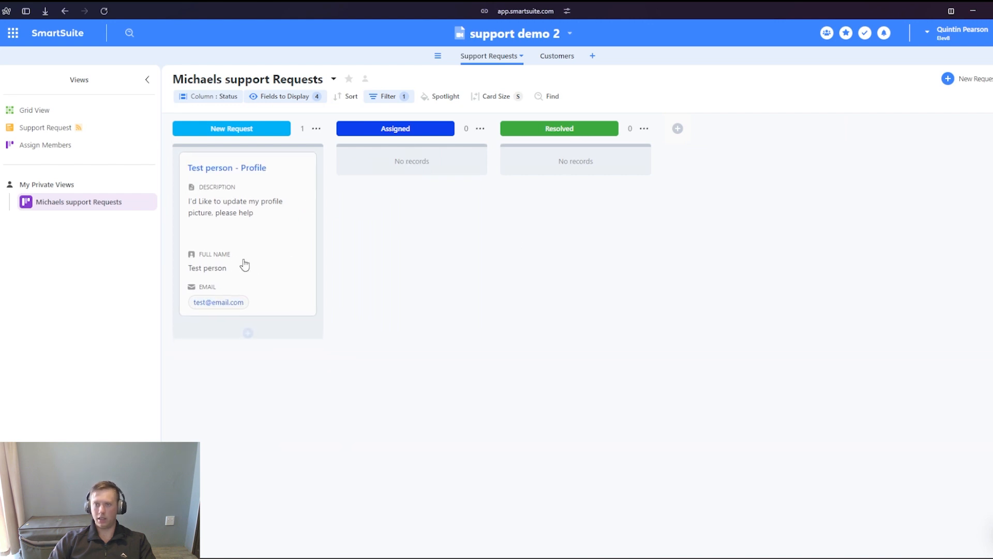
pyautogui.moveTo(243, 264); pyautogui.dragTo(262, 192)
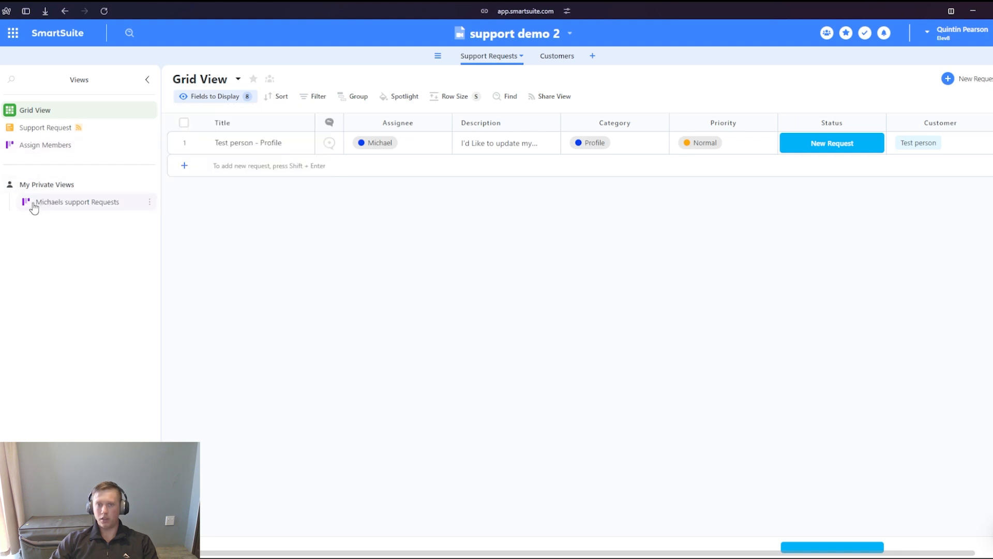
# - Open the Customers table and check its Grid View for customer records
pyautogui.click(552, 56)
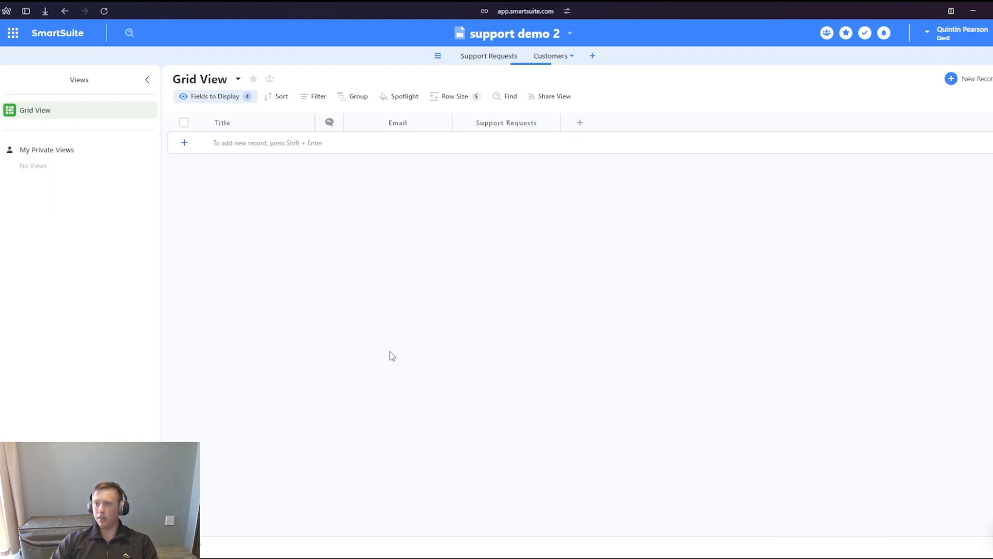